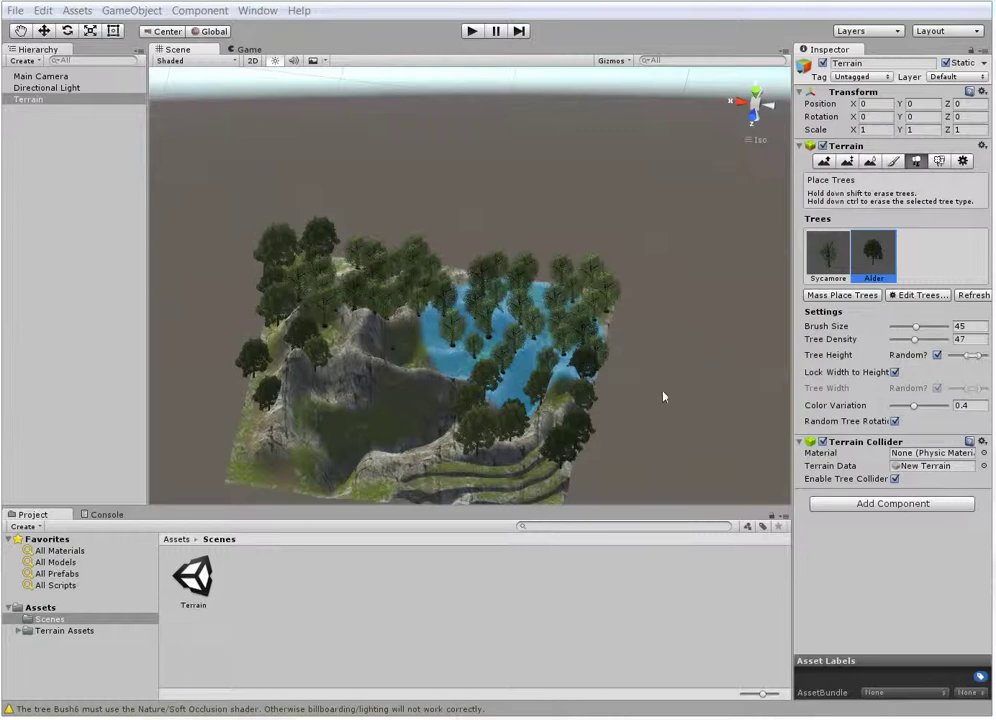
left_click_drag(588, 403, 641, 390)
left_click_drag(577, 455, 625, 385)
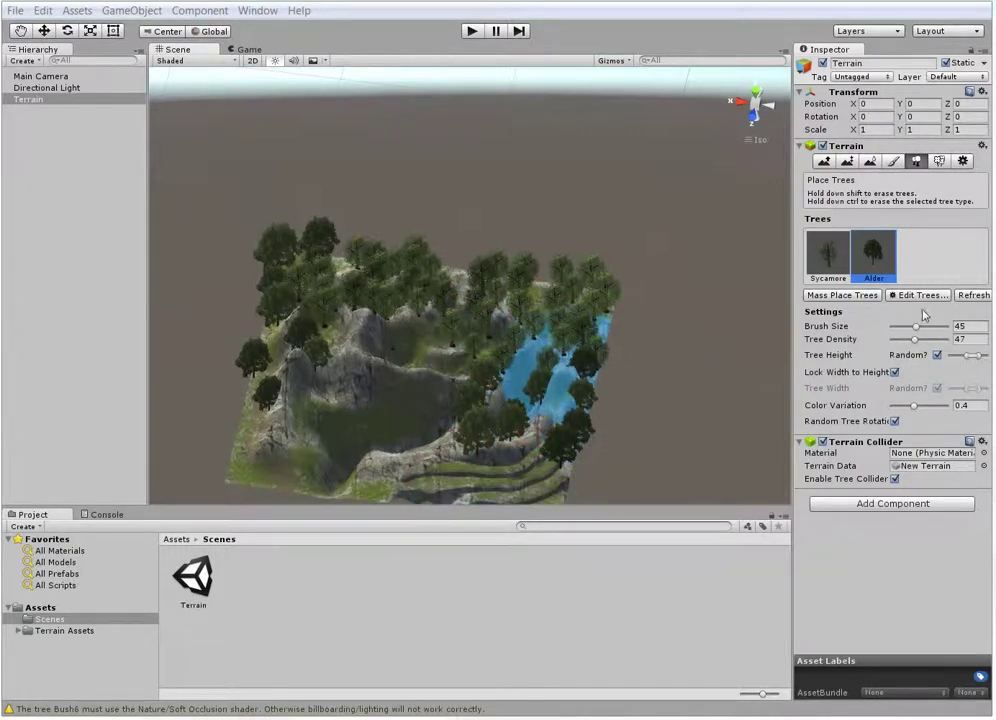
Switch the terrain tool to Paint Details, ready to work on the terraced corner of the terrain
left_click(938, 162)
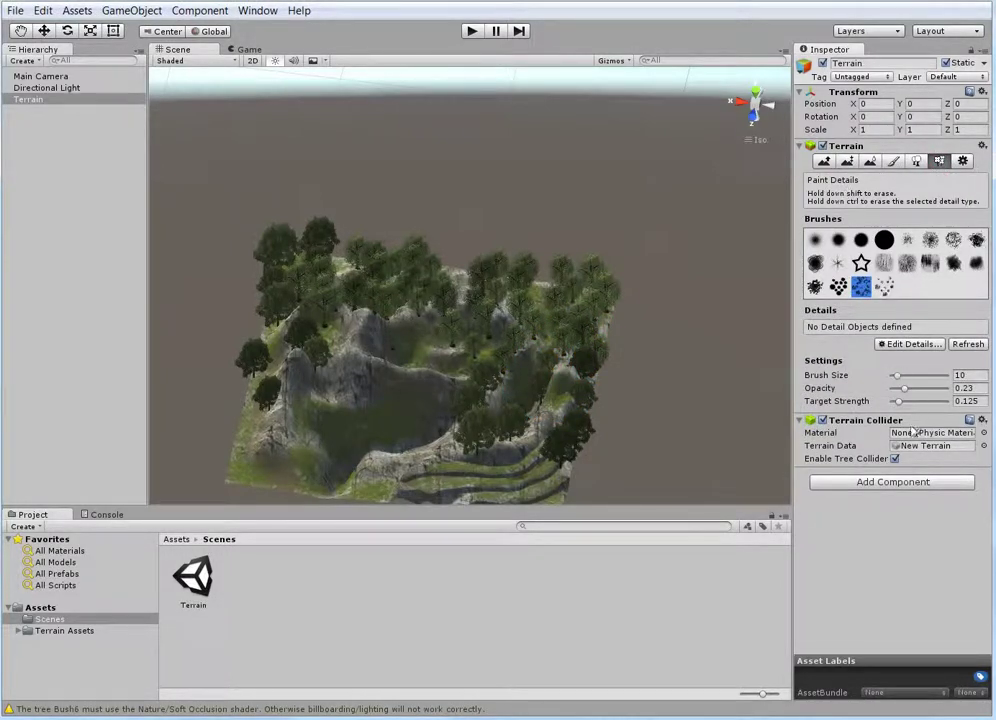
scroll(357, 416, "up", 1)
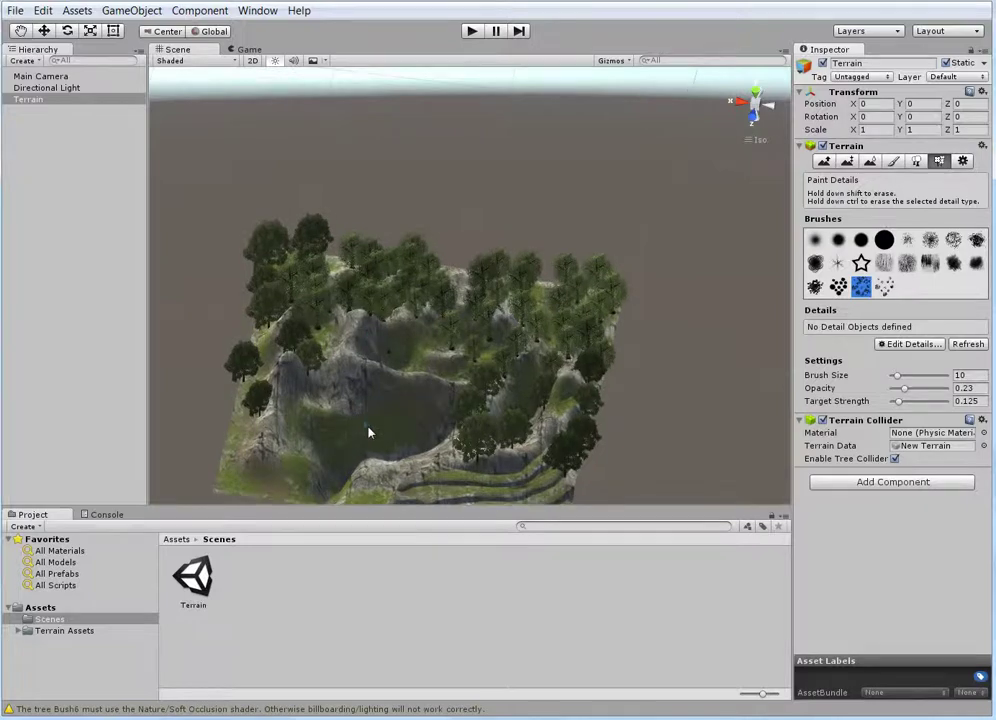
left_click_drag(368, 432, 556, 302, "alt")
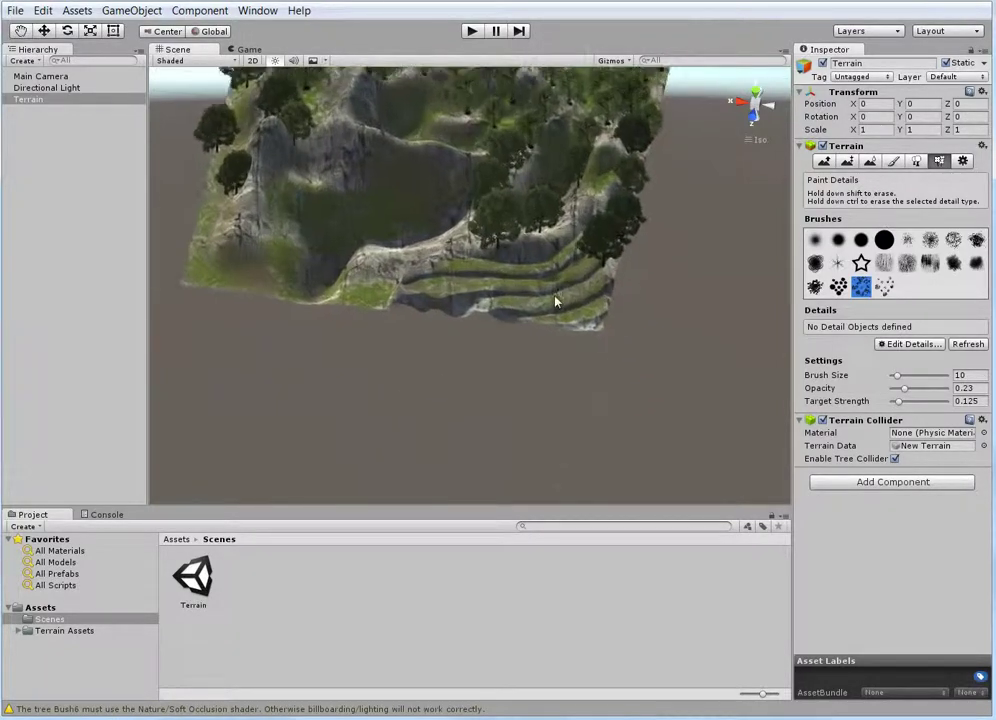
scroll(560, 295, "up", 5)
scroll(564, 293, "down", 3)
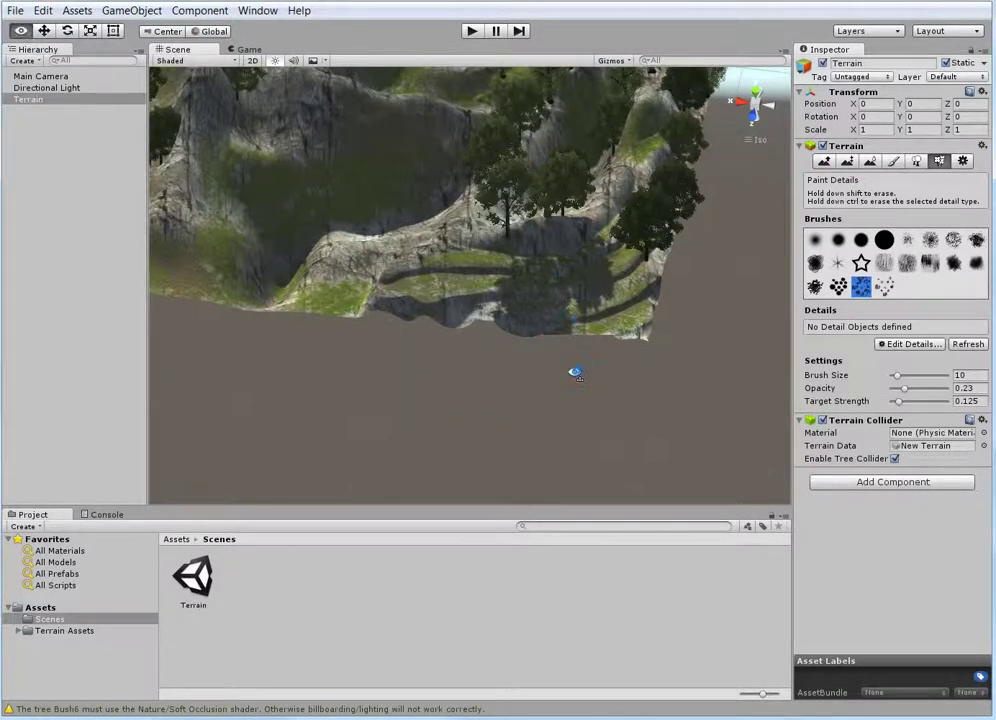
left_click_drag(575, 373, 494, 370, "alt")
scroll(437, 365, "up", 2)
scroll(437, 365, "down", 2)
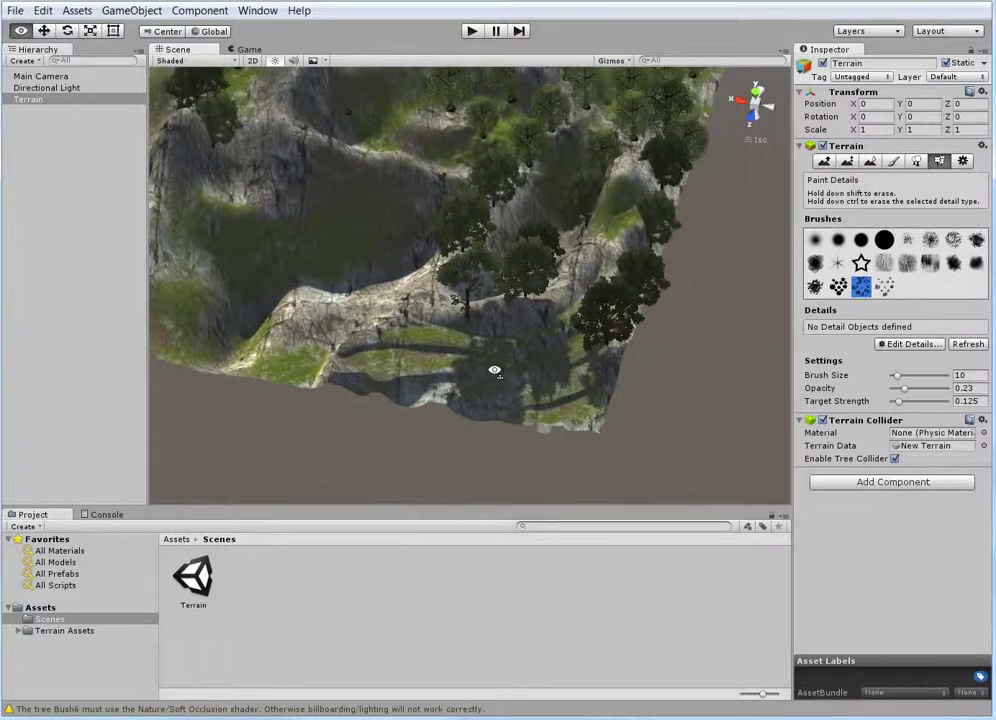
scroll(438, 200, "down", 4)
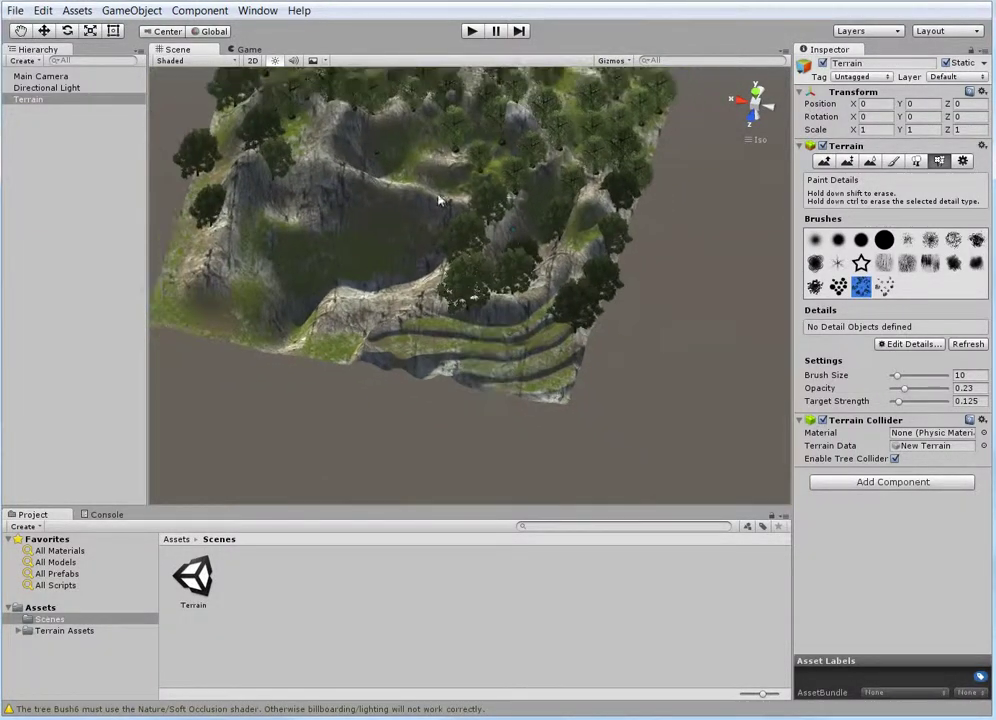
left_click_drag(437, 200, 540, 431, "alt")
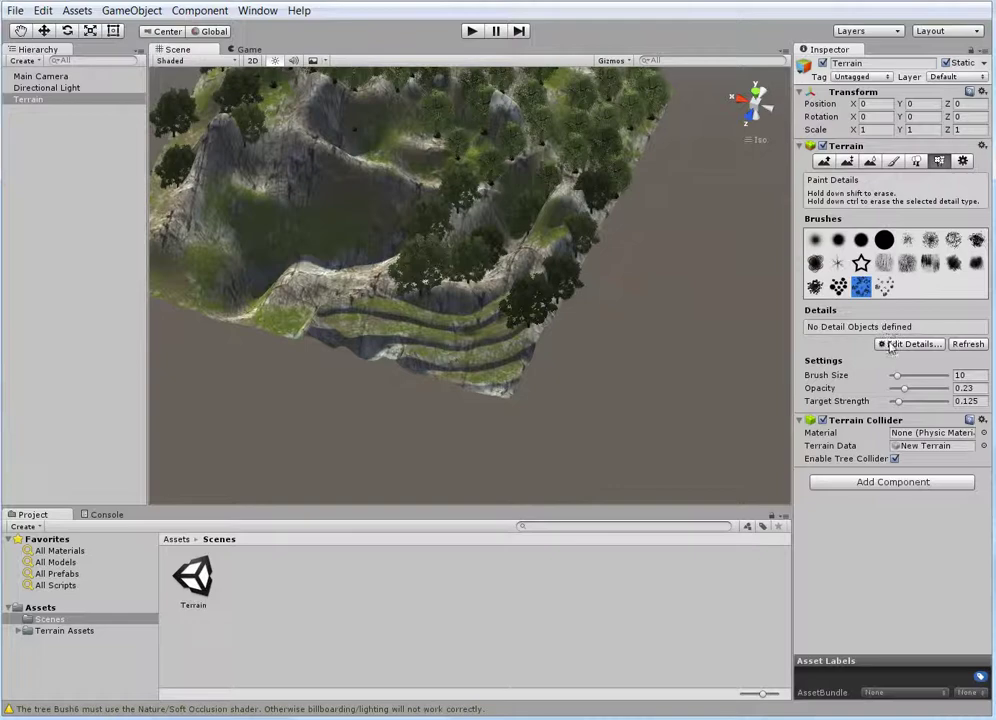
Start adding a grass texture to the terrain details and choose Bush5 as its detail texture
left_click(889, 346)
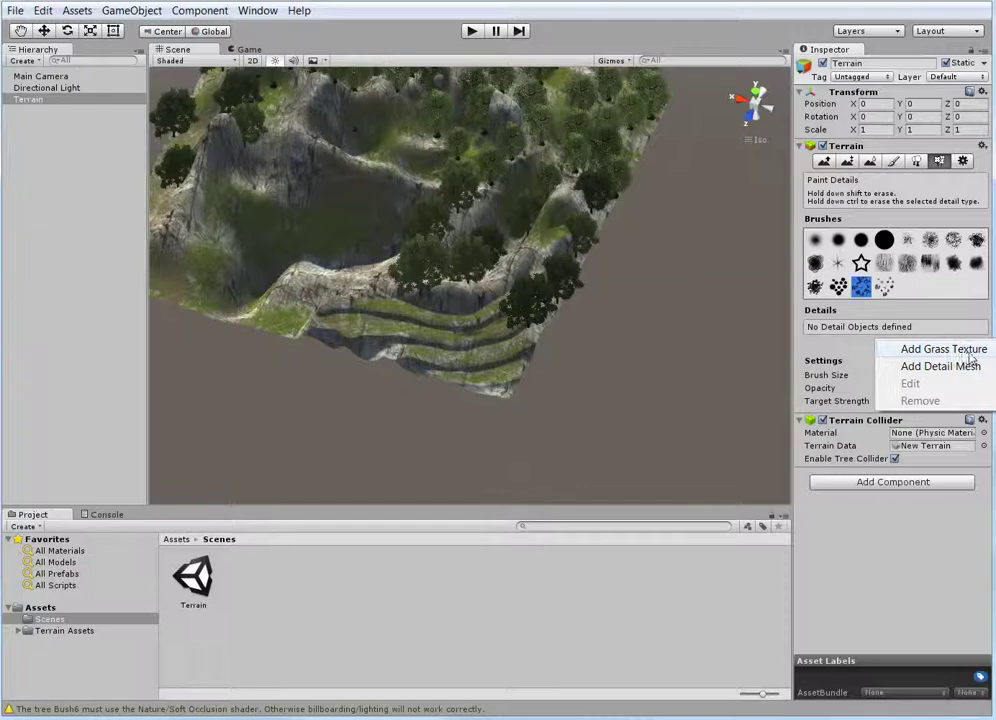
left_click(966, 350)
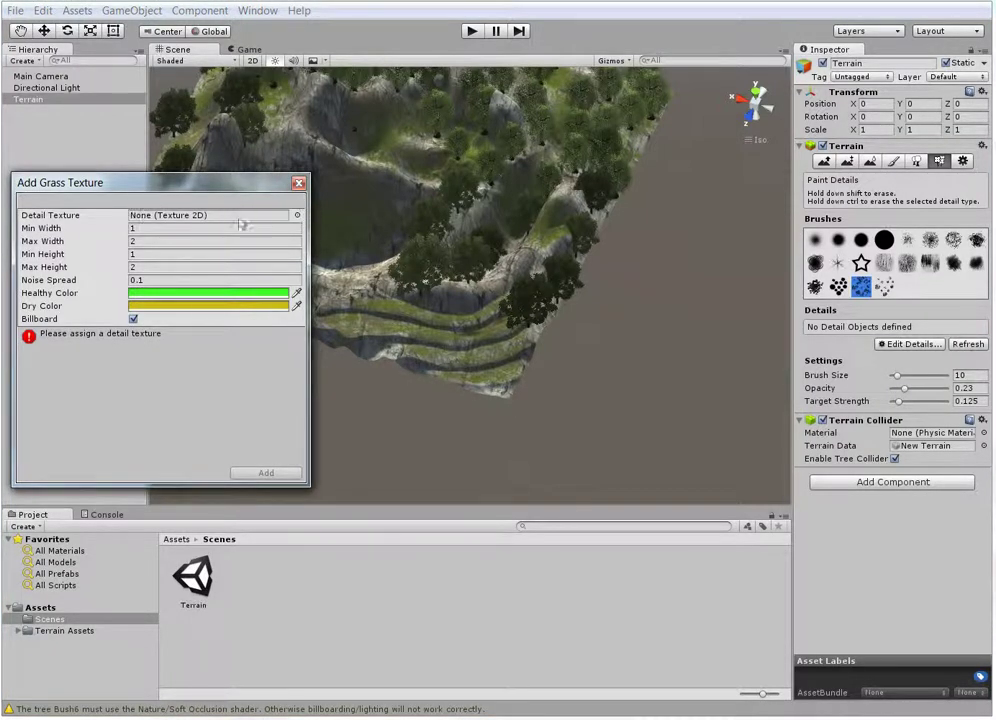
left_click(299, 215)
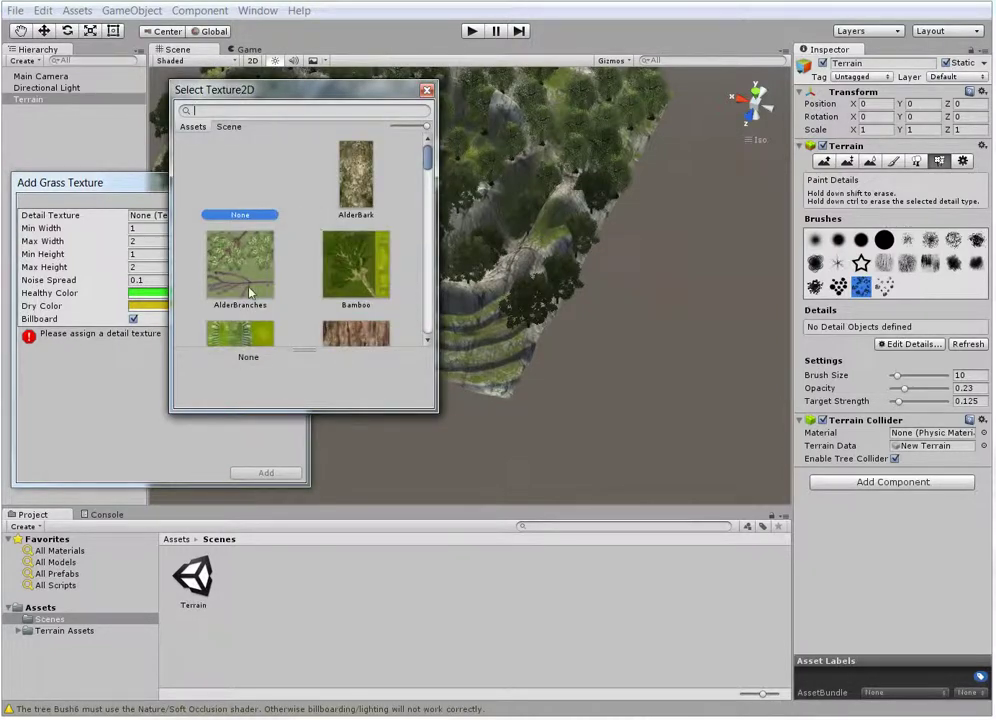
scroll(250, 291, "down", 3)
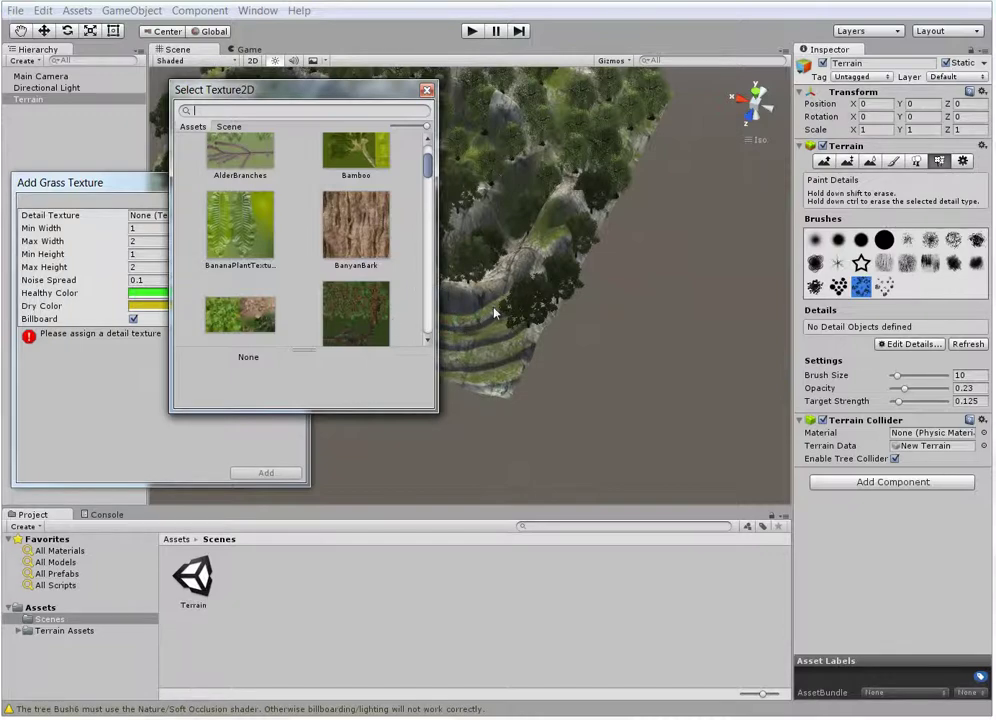
left_click(427, 276)
left_click(428, 286)
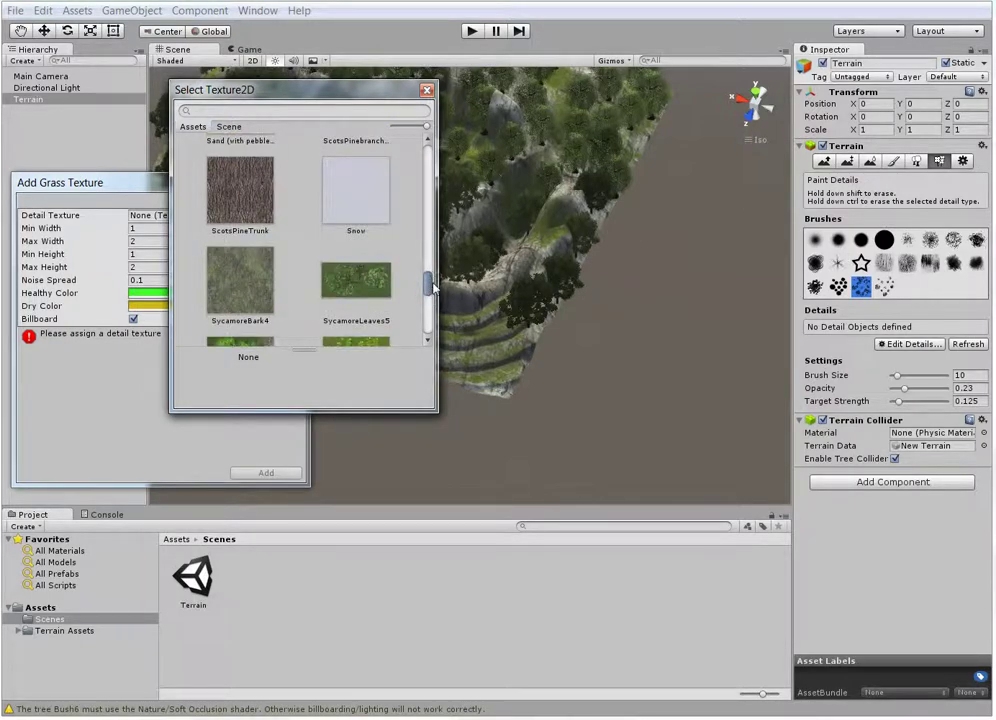
left_click_drag(428, 286, 430, 183)
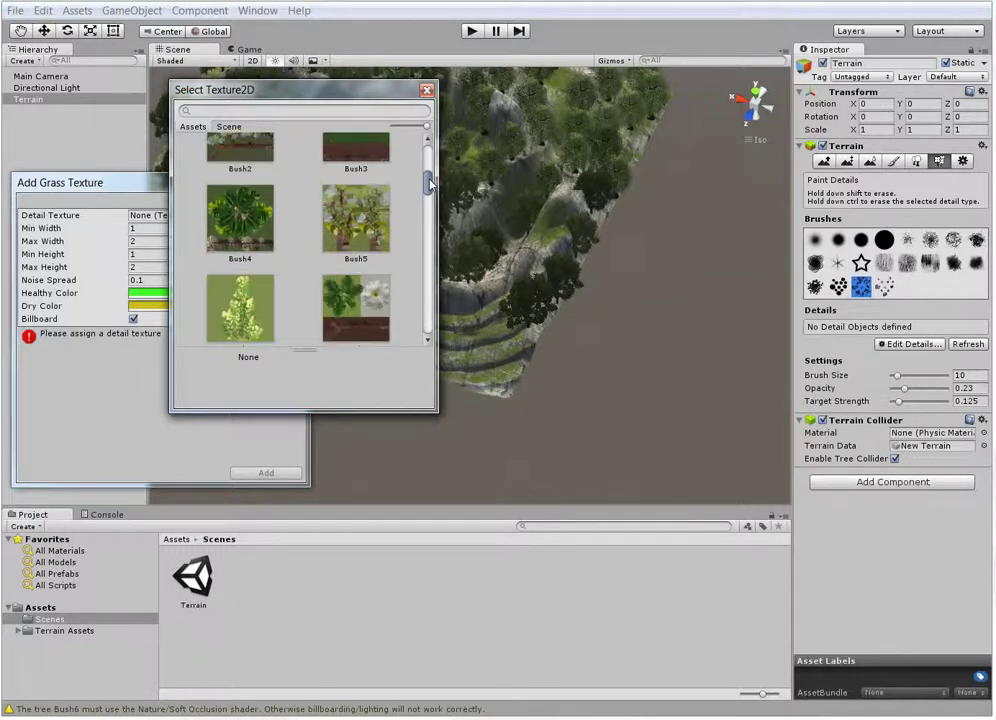
double_click(356, 220)
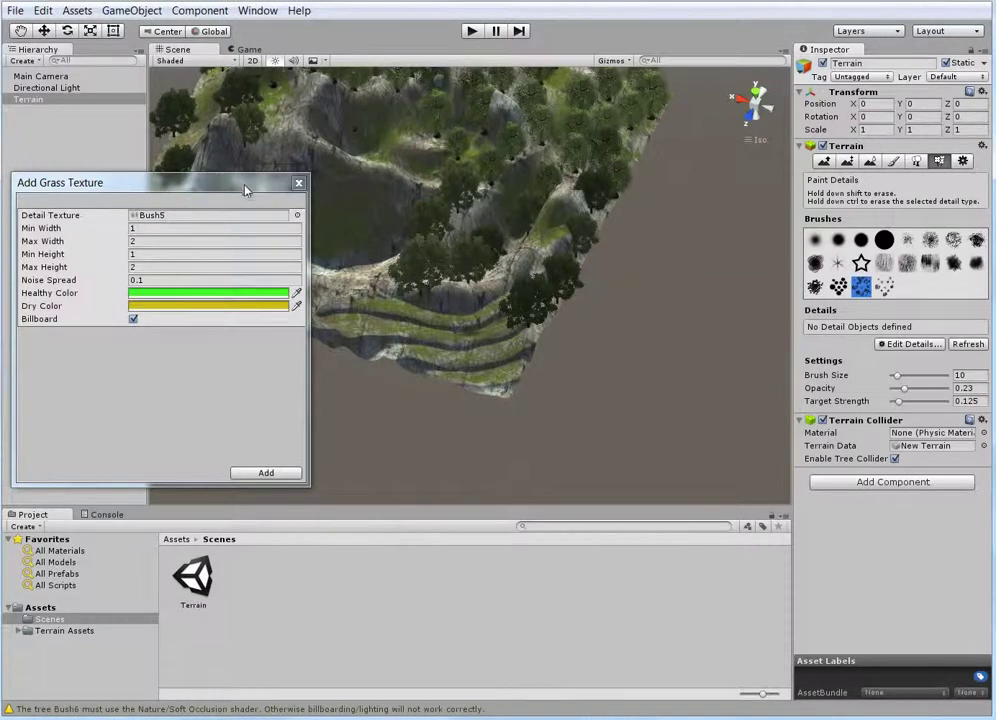
Set the grass texture's healthy color to white and its dry color to a muted olive (171, 163, 87), and add it
left_click_drag(247, 183, 466, 113)
left_click(396, 225)
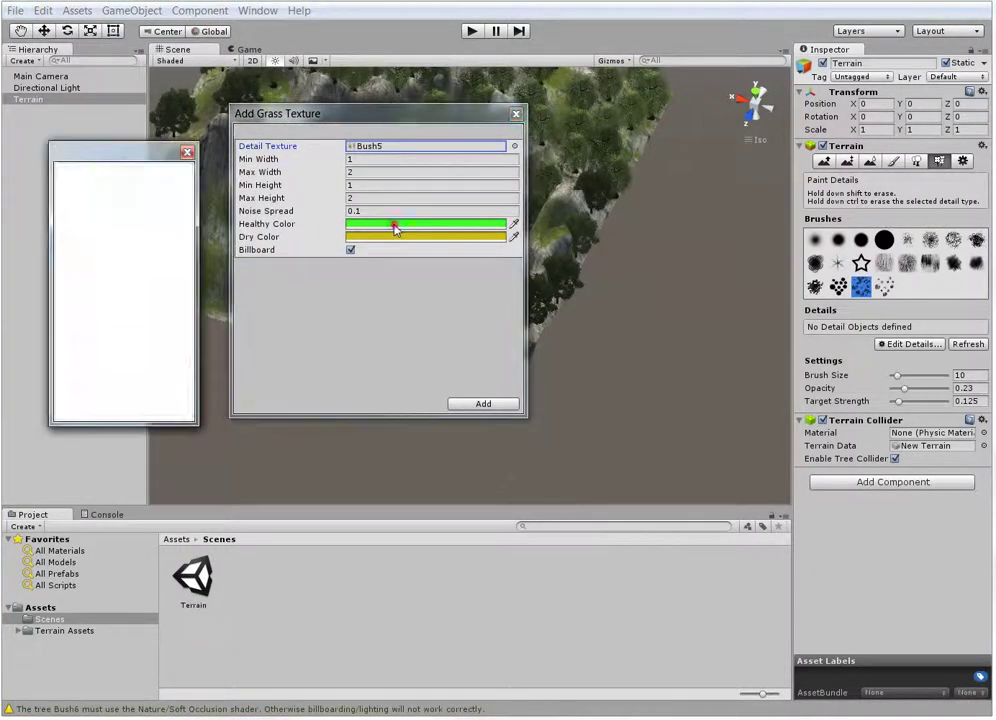
mouse_move(145, 218)
left_mouse_down()
mouse_move(84, 220)
mouse_move(66, 207)
left_mouse_up()
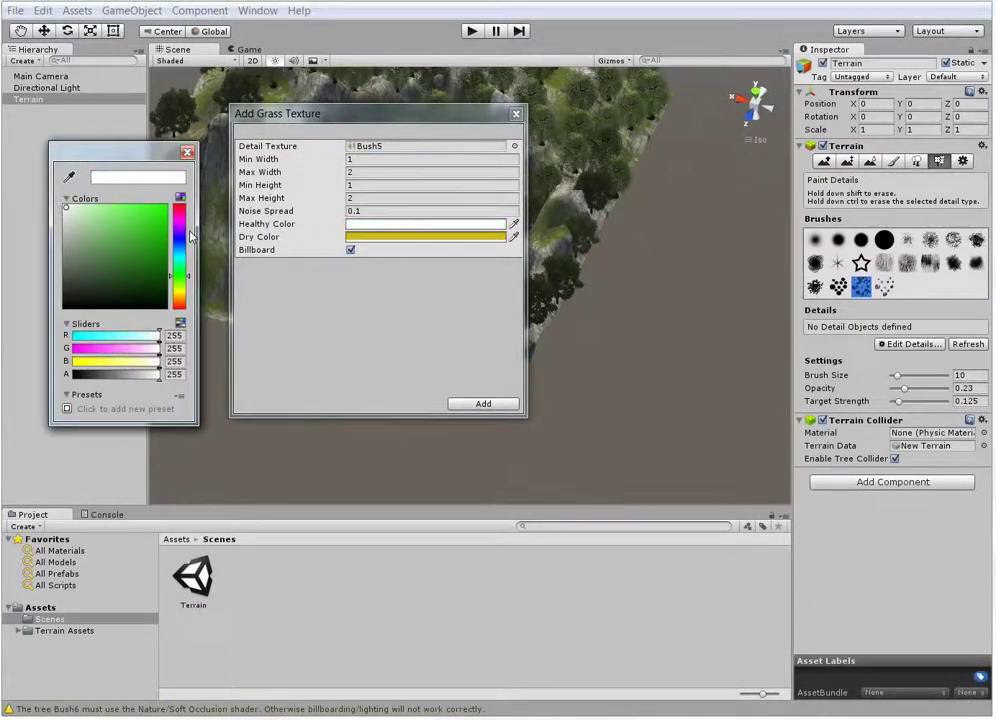
left_click(430, 237)
left_click_drag(157, 230, 115, 239)
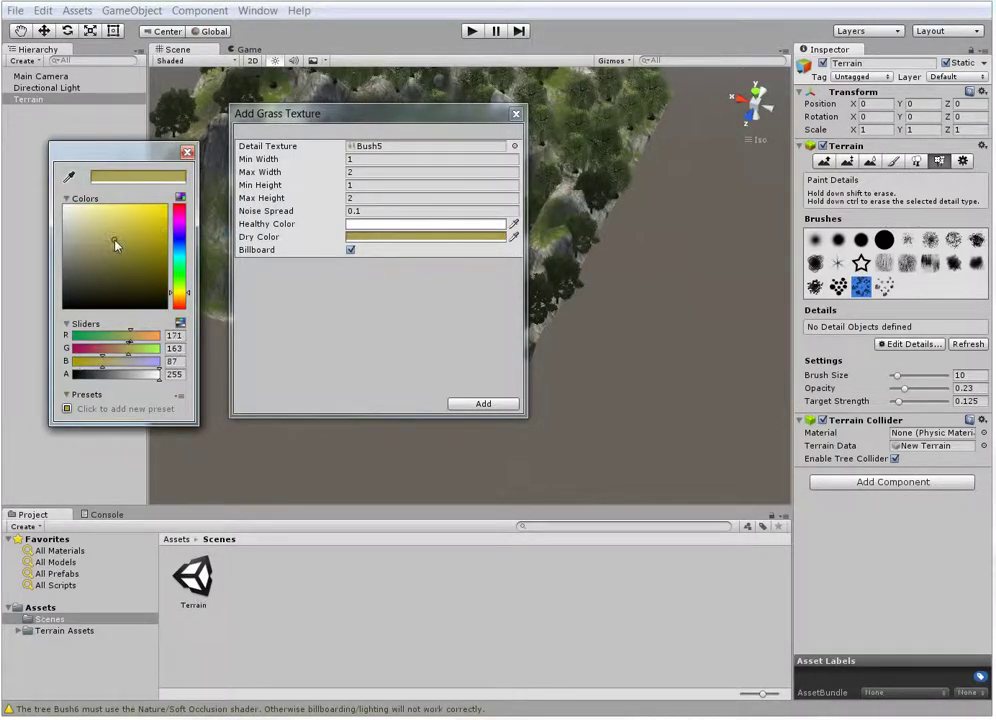
left_click(187, 151)
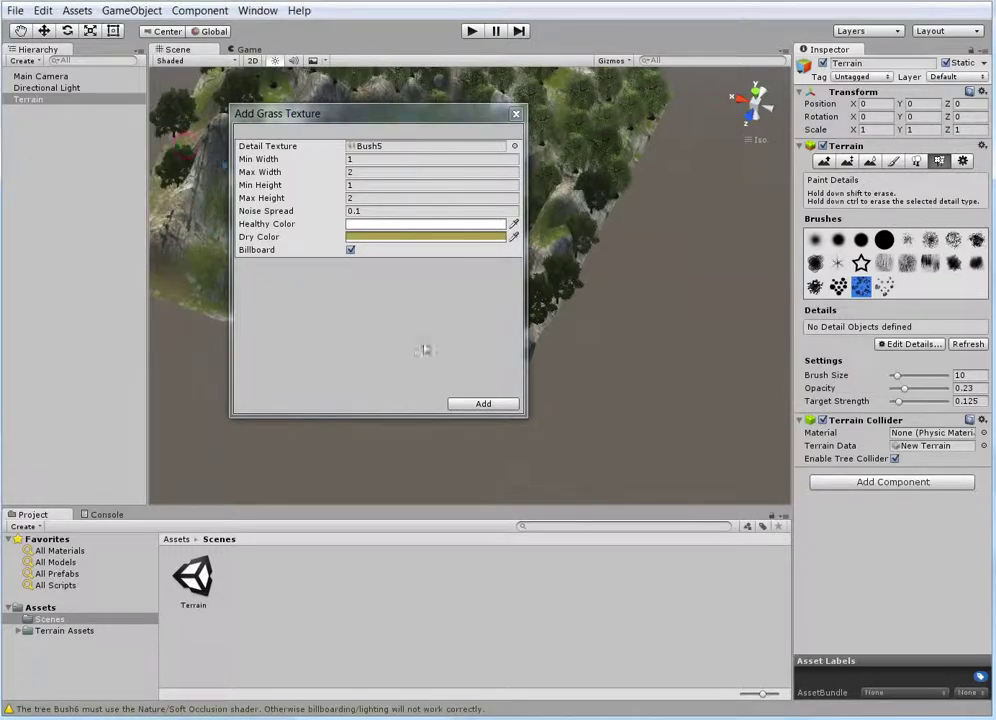
left_click(456, 403)
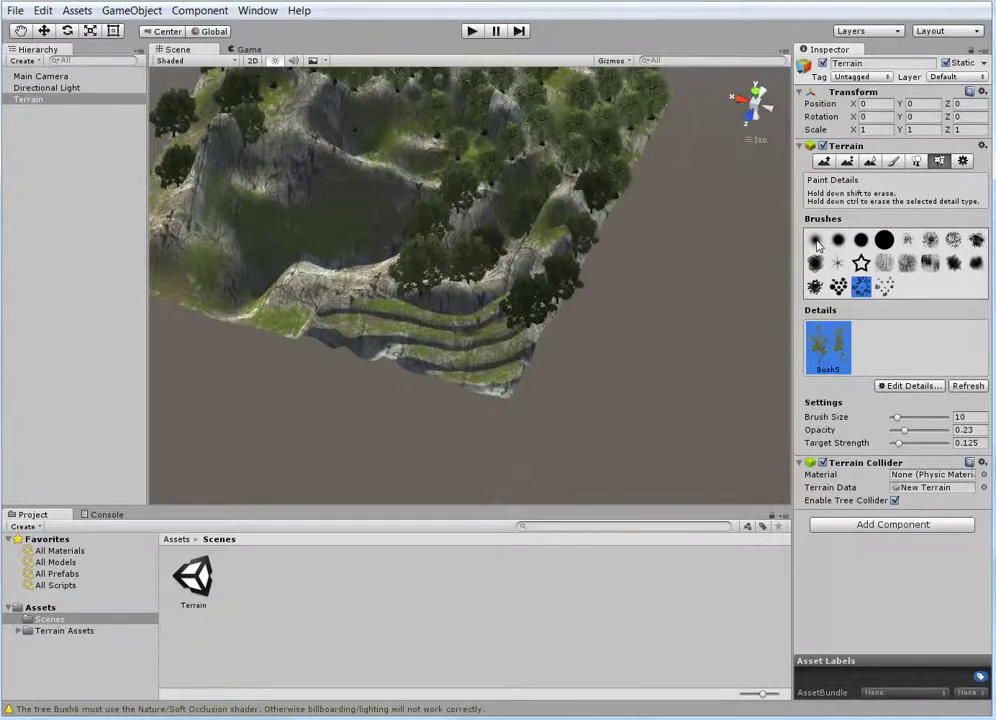
Paint Bush5 details over the terraces with the solid round brush at brush size 48 and opacity 0.31
left_click(884, 238)
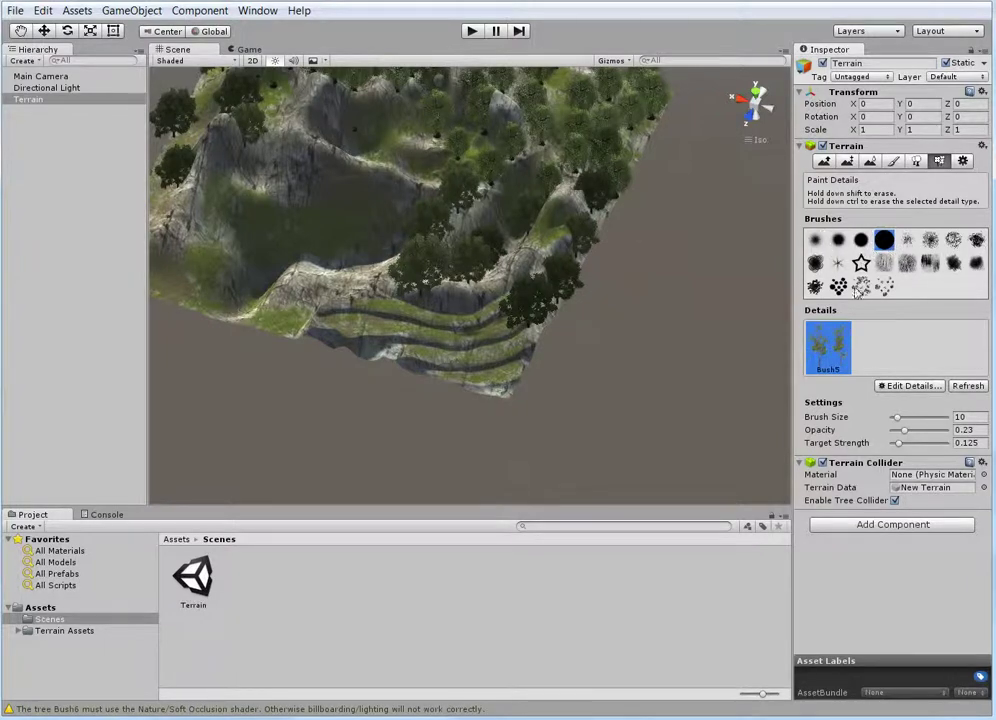
mouse_move(896, 419)
left_mouse_down()
mouse_move(917, 417)
mouse_move(907, 431)
left_mouse_up()
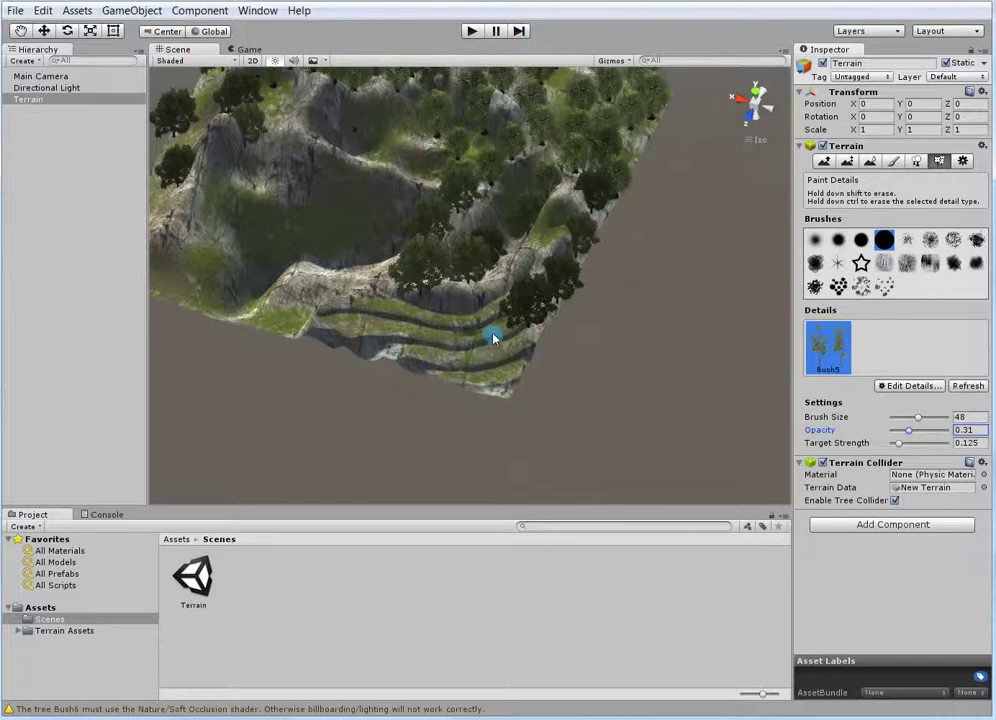
mouse_move(492, 333)
left_mouse_down()
mouse_move(407, 344)
mouse_move(507, 350)
mouse_move(482, 373)
left_mouse_up()
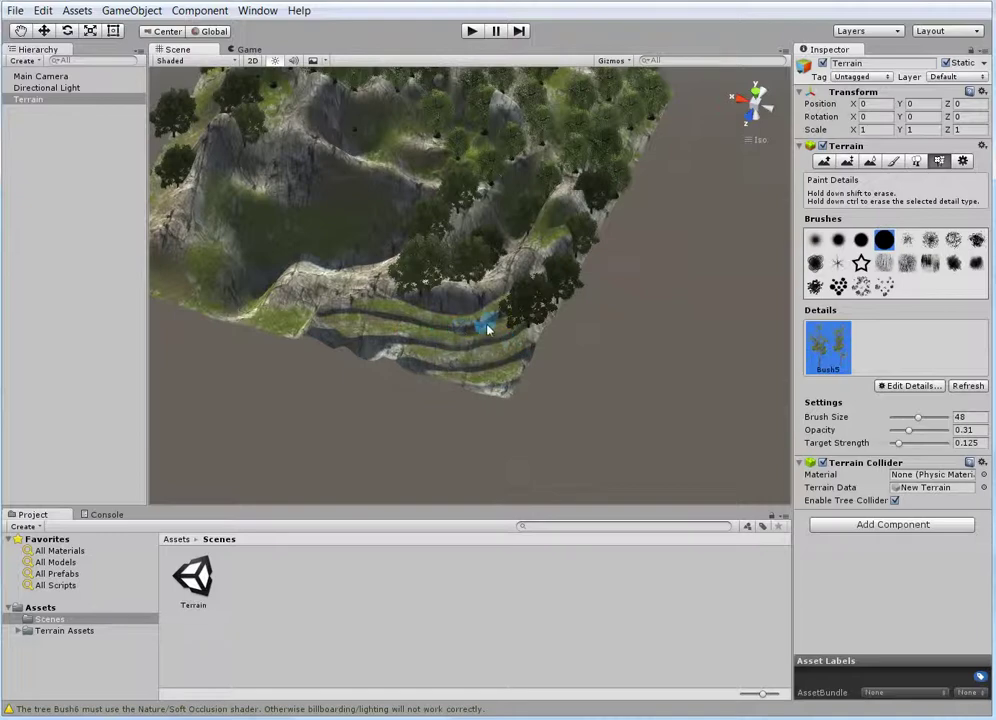
scroll(483, 362, "up", 4)
scroll(485, 360, "up", 4)
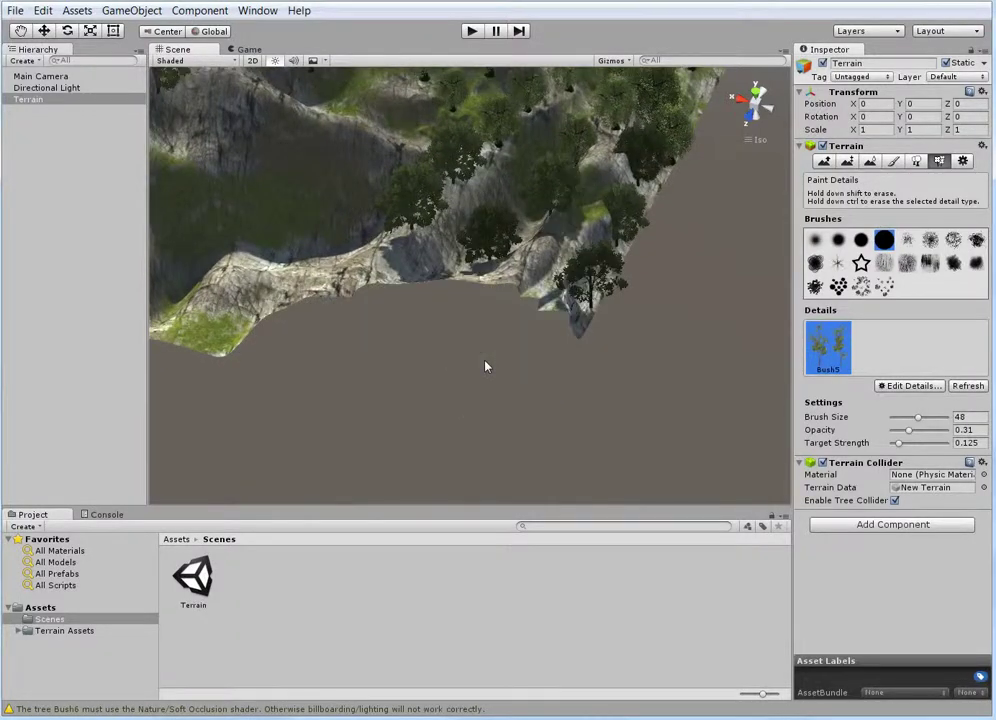
scroll(488, 365, "down", 3)
scroll(488, 366, "down", 1)
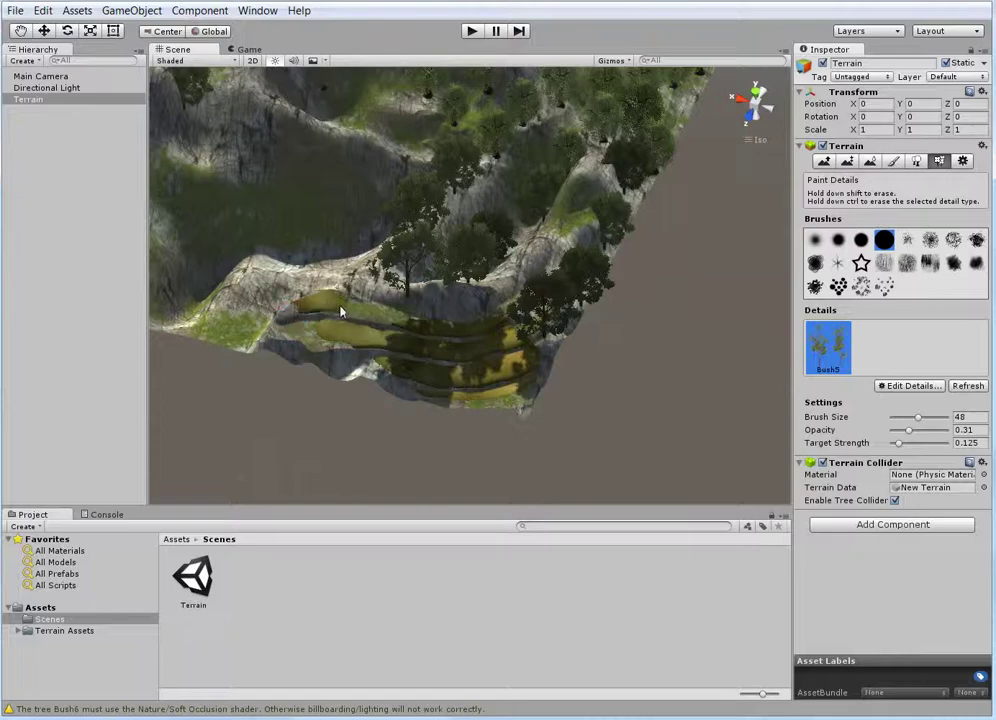
scroll(378, 336, "up", 2)
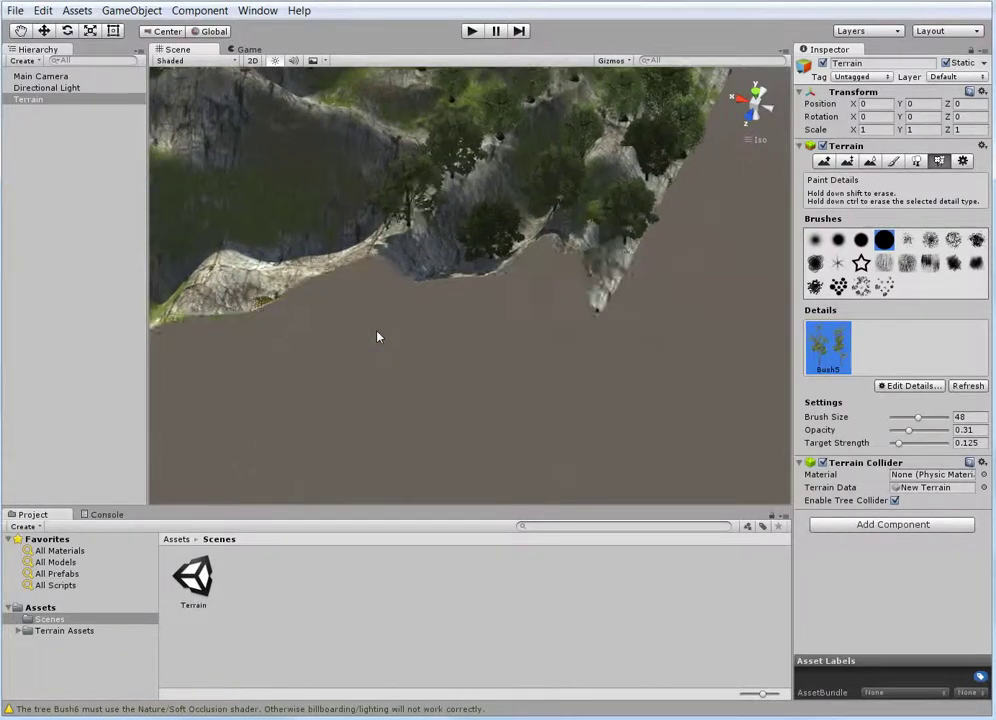
scroll(367, 330, "down", 1)
scroll(305, 340, "up", 2)
scroll(309, 340, "down", 5)
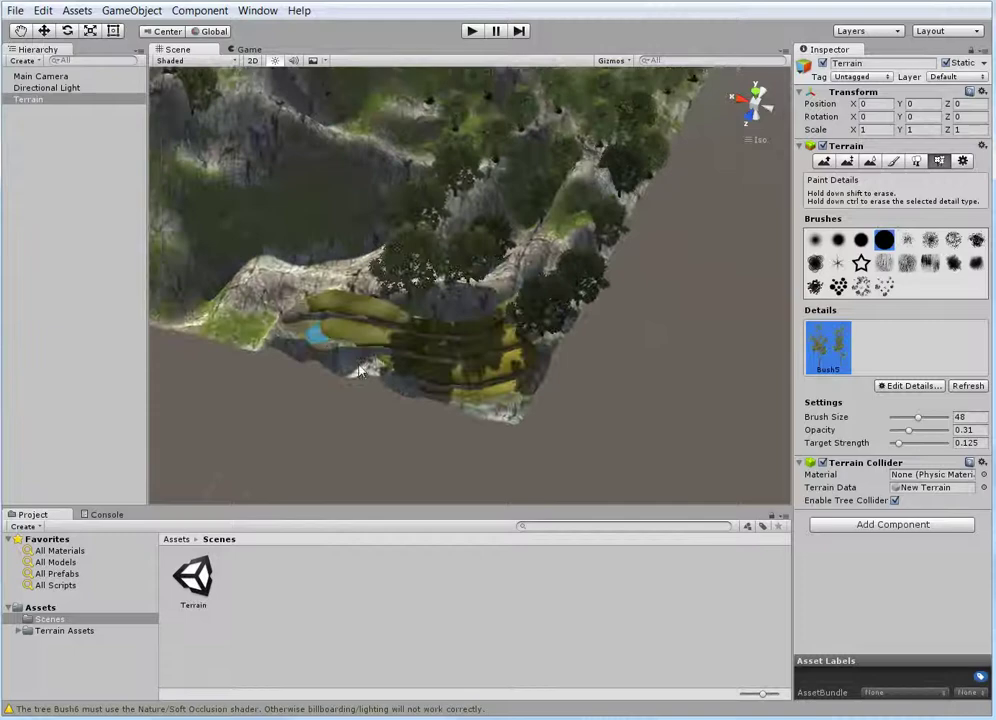
Switch the scene view to perspective and examine the painted bushes on the terraces up close
left_click_drag(507, 442, 568, 480, "alt")
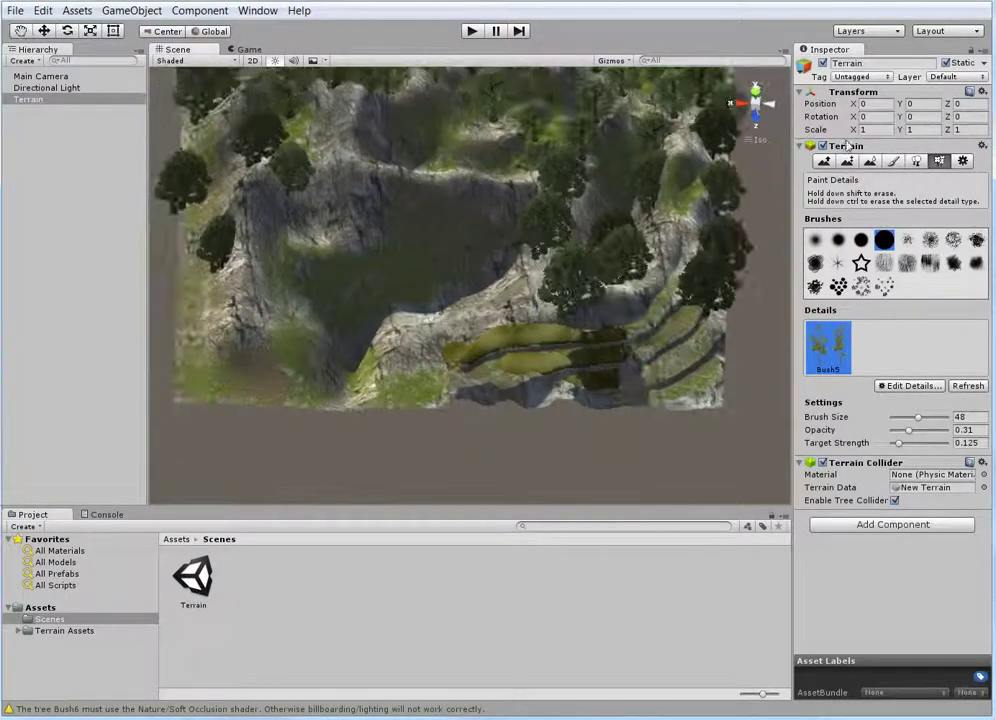
left_click(757, 108)
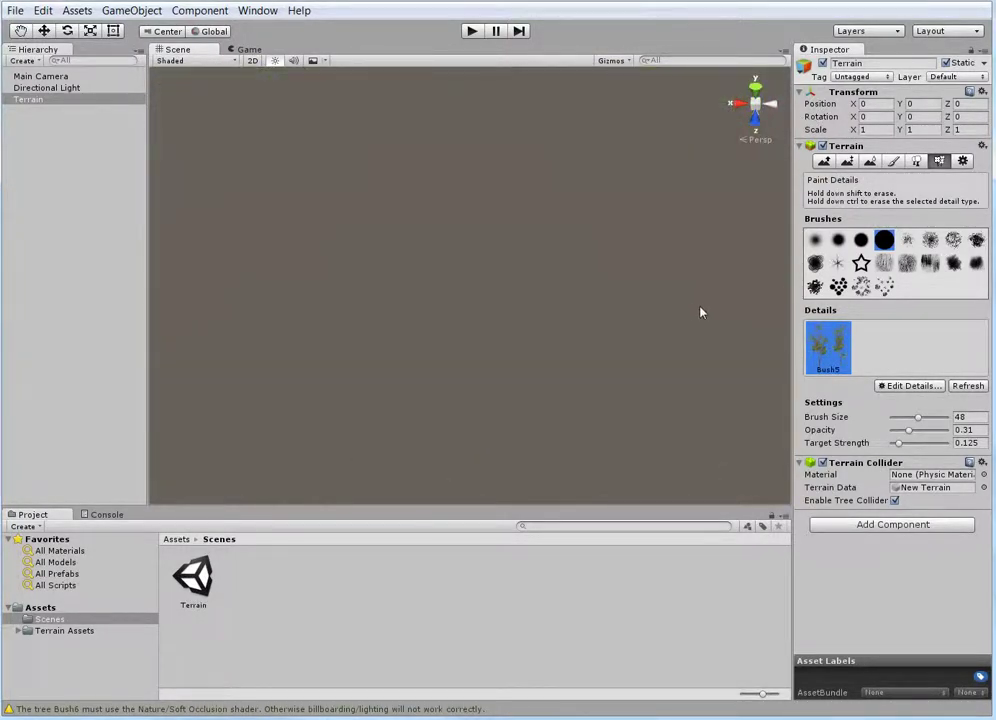
scroll(545, 292, "down", 5)
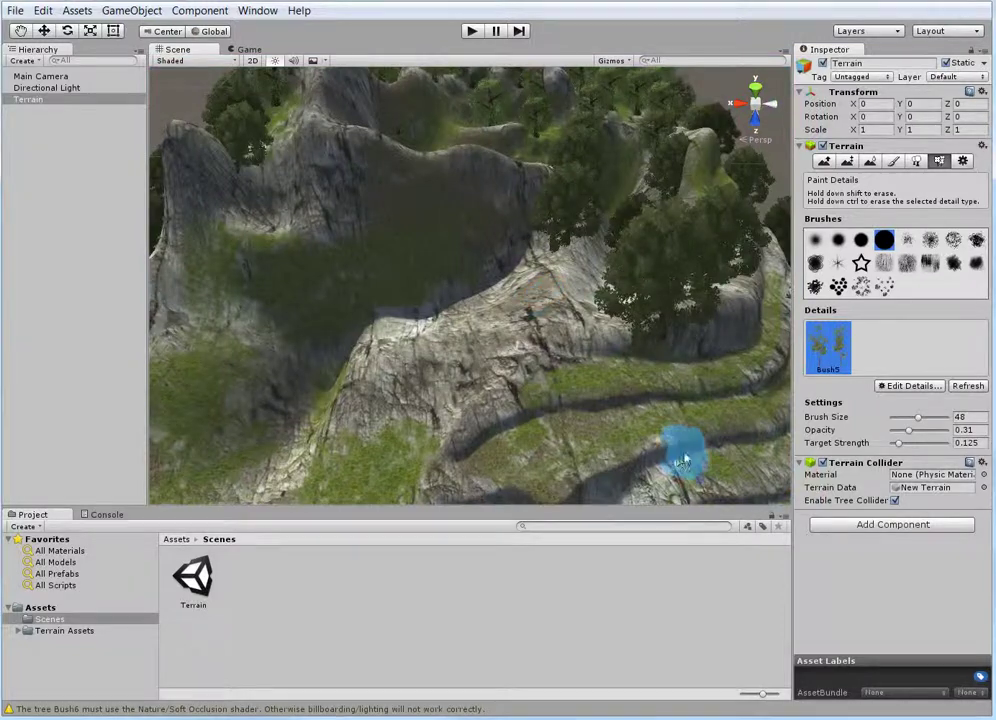
mouse_move(661, 425)
middle_mouse_down()
mouse_move(620, 390)
mouse_move(650, 418)
middle_mouse_up()
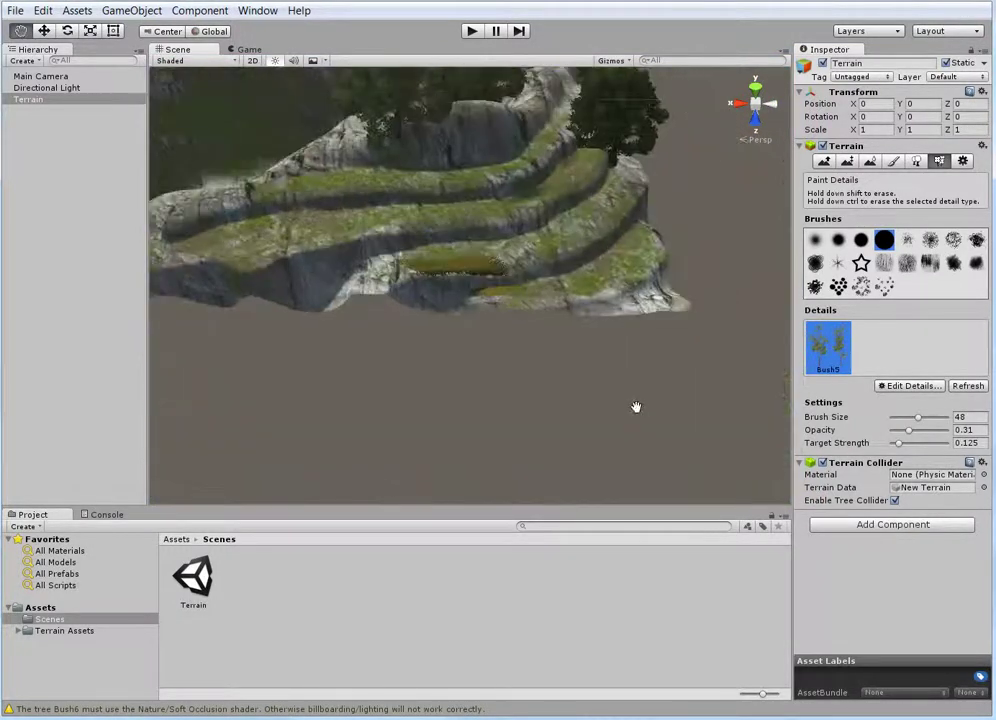
middle_click_drag(636, 407, 644, 407)
scroll(566, 369, "up", 3)
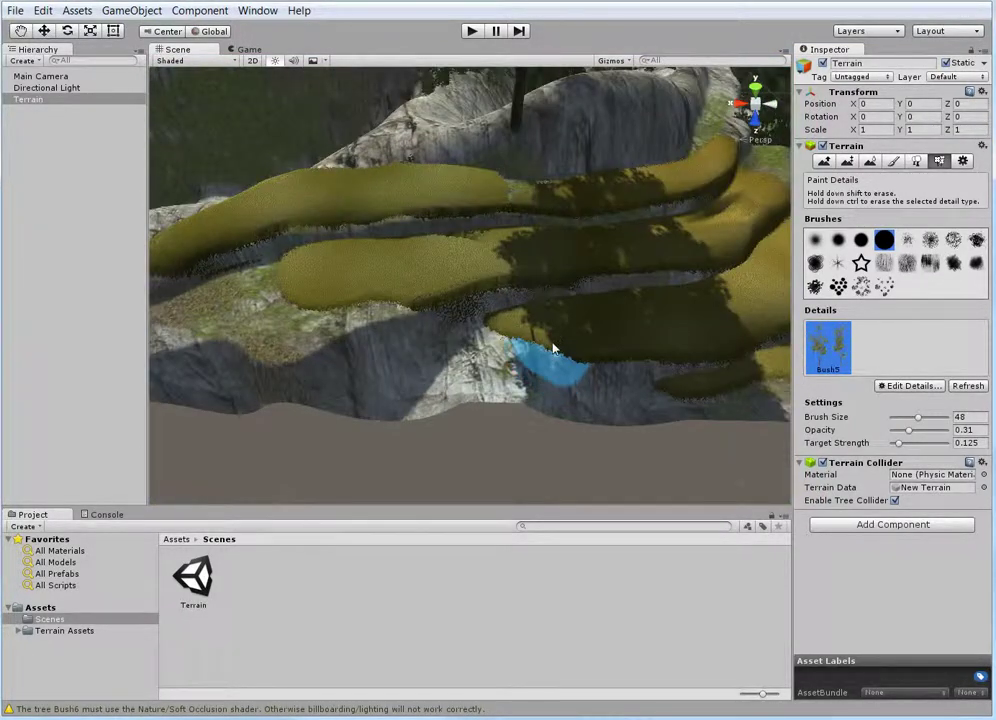
scroll(560, 346, "up", 5)
scroll(563, 345, "down", 6)
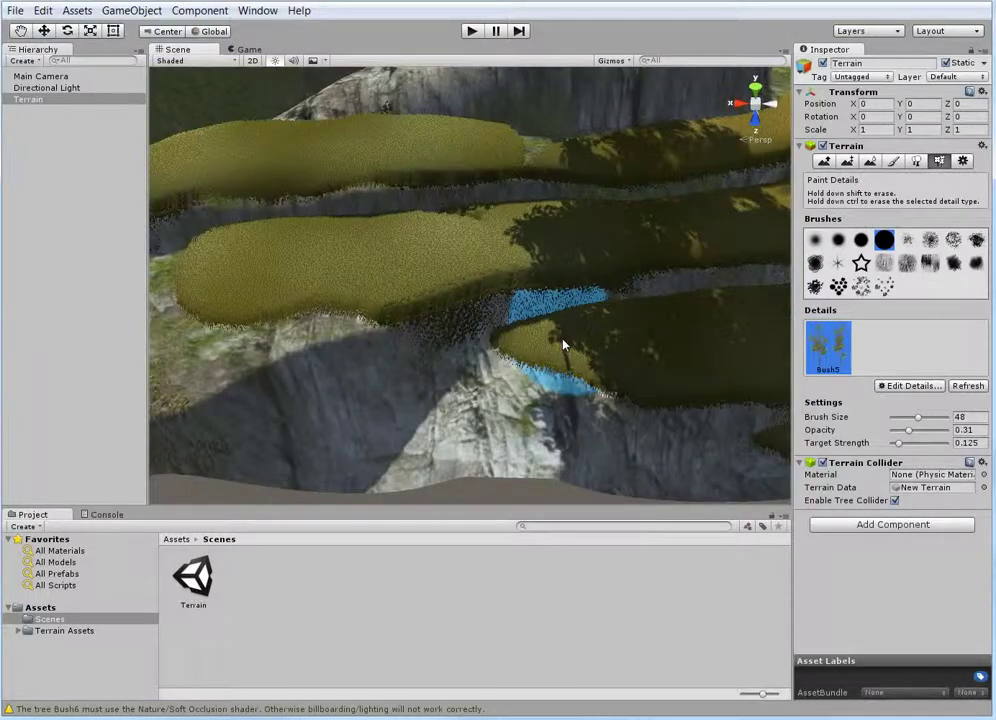
scroll(553, 350, "up", 4)
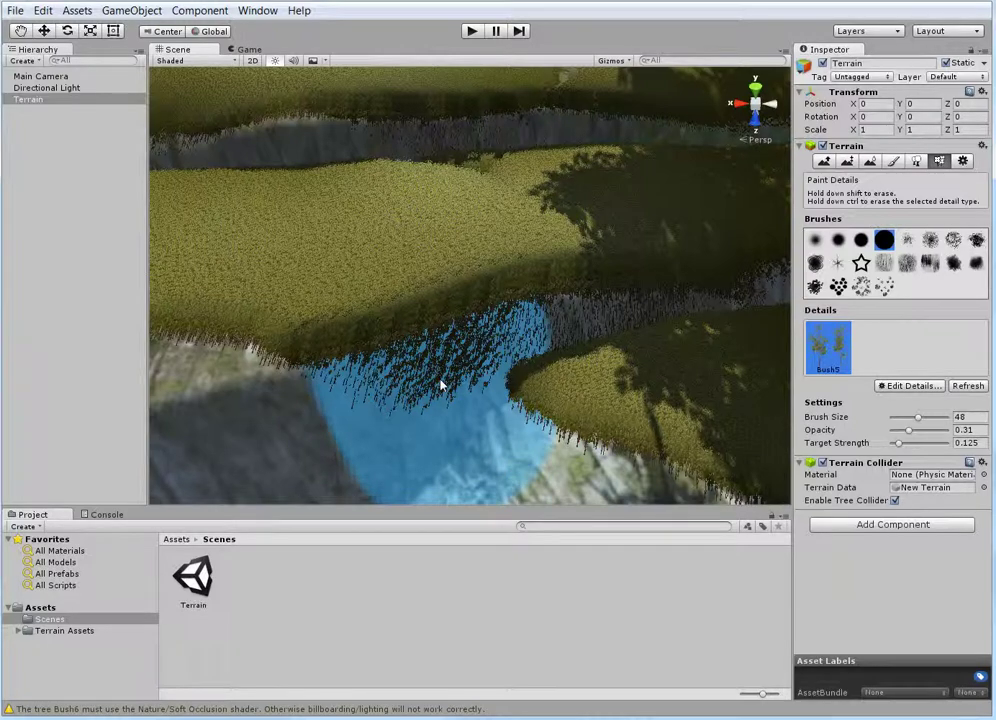
scroll(440, 384, "up", 3)
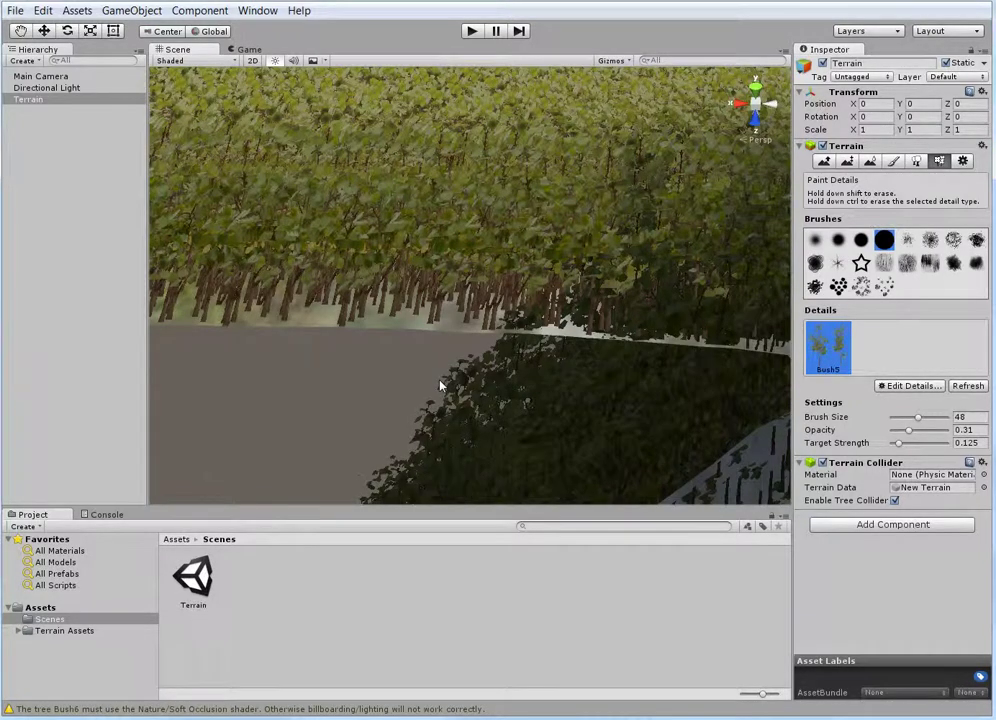
Erase the dense Bush5 details painted over the terraces
scroll(450, 378, "up", 2)
scroll(450, 378, "down", 1)
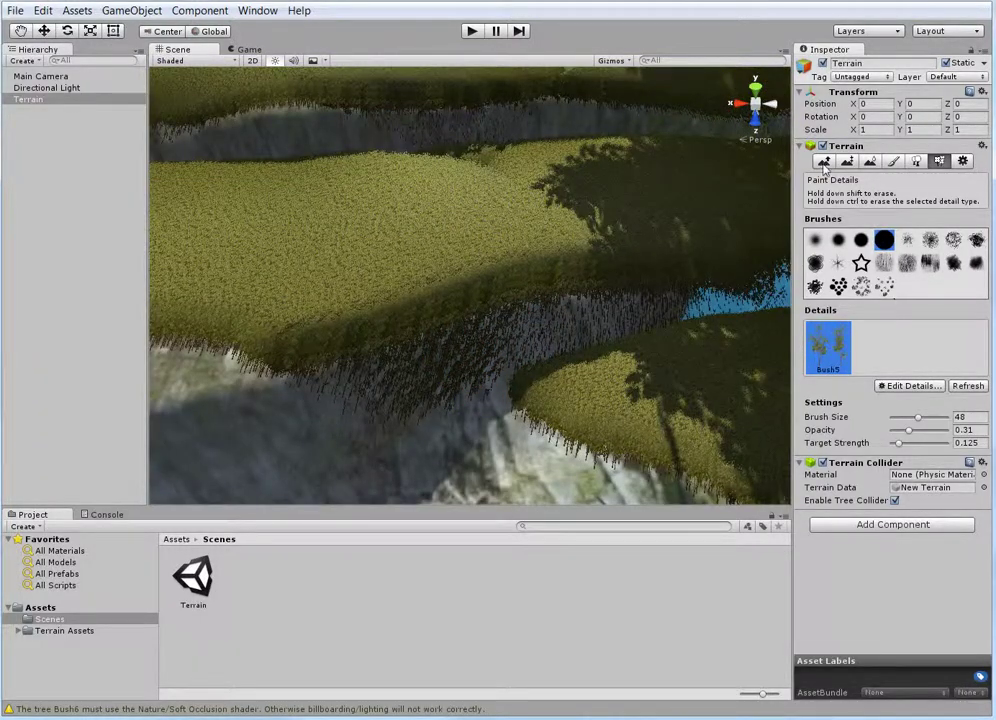
scroll(449, 369, "down", 5)
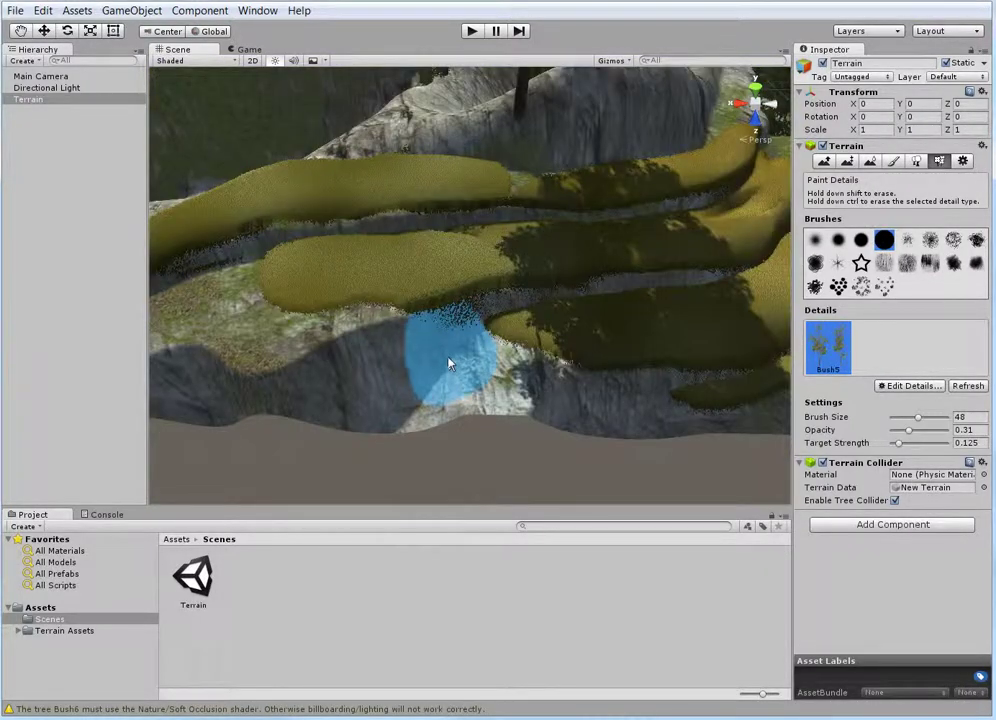
scroll(467, 259, "down", 6)
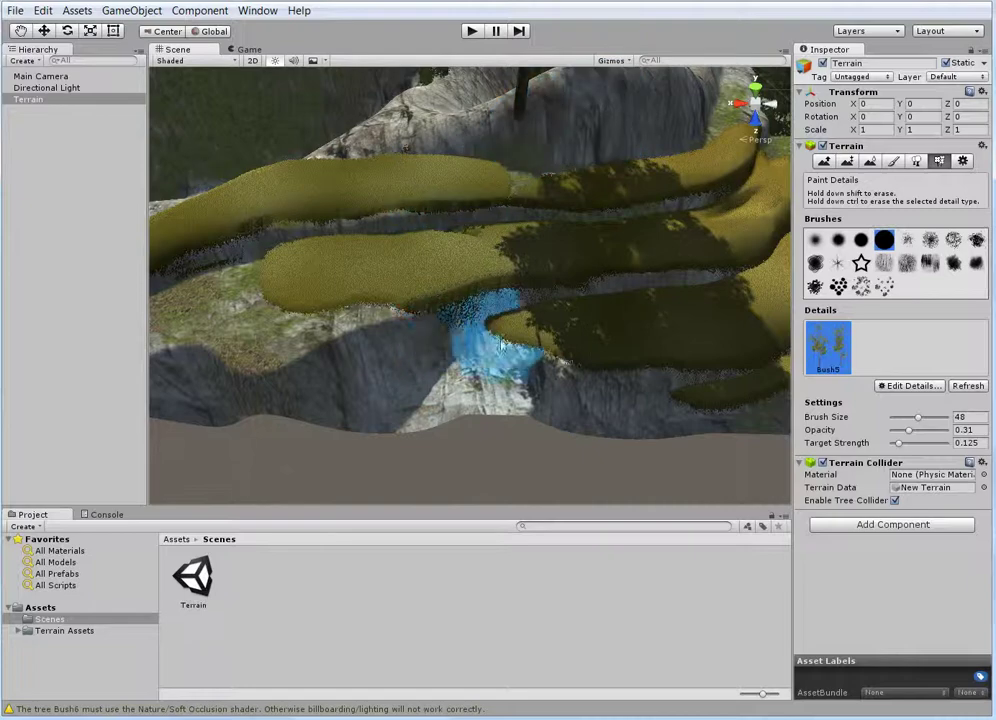
scroll(508, 336, "down", 2)
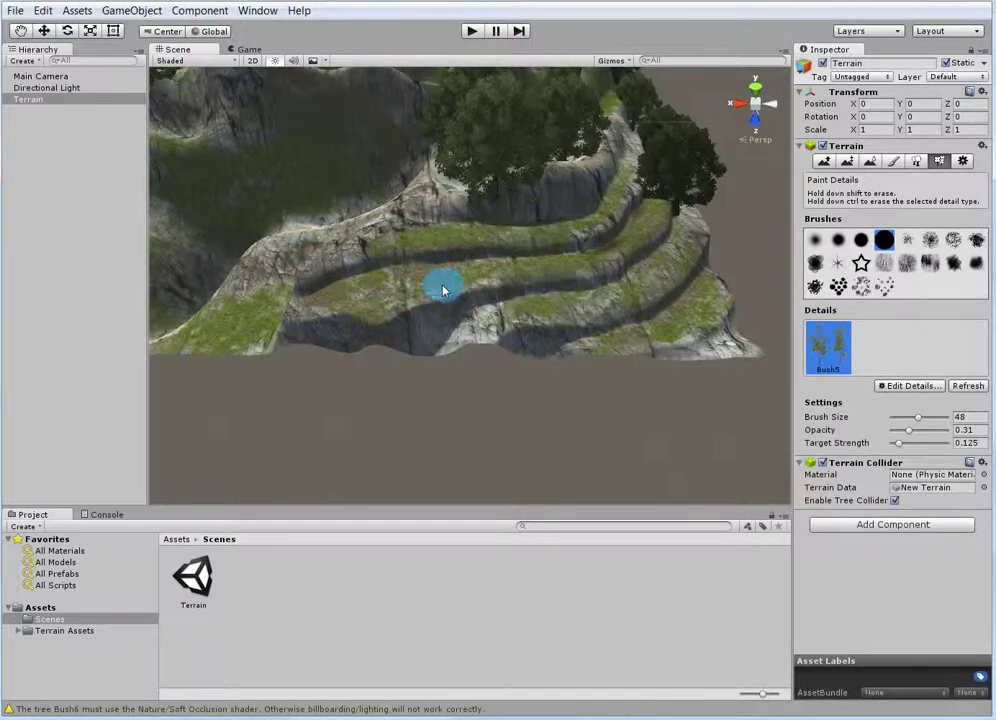
scroll(450, 289, "up", 5)
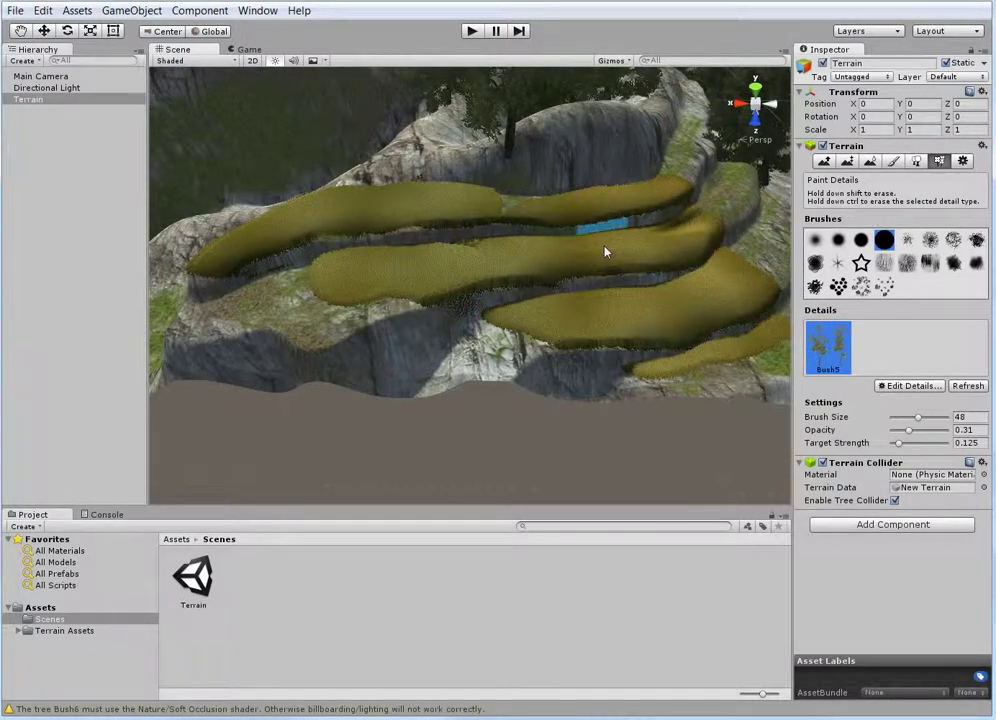
mouse_move(690, 193)
left_mouse_down("shift")
mouse_move(700, 189)
mouse_move(262, 229)
mouse_move(372, 233)
mouse_move(311, 200)
mouse_move(306, 280)
mouse_move(738, 222)
mouse_move(440, 298)
mouse_move(656, 280)
mouse_move(497, 326)
mouse_move(656, 333)
mouse_move(678, 345)
mouse_move(722, 333)
left_mouse_up("shift")
middle_click_drag(722, 333, 582, 305)
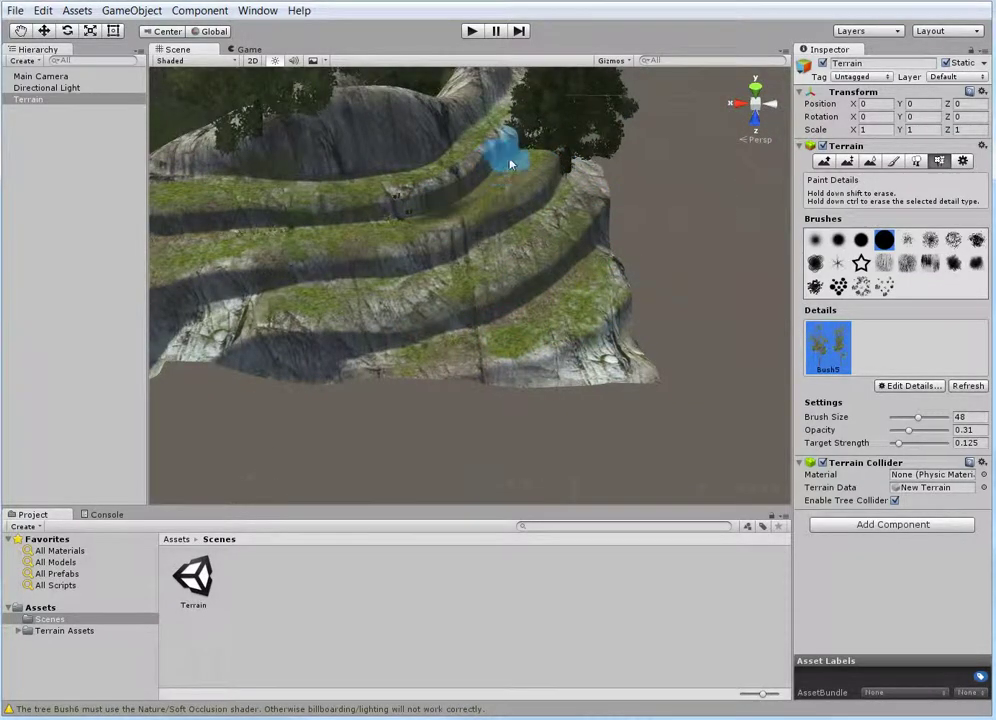
Paint Bush5 over the terrace slope with the scattered-dots brush at size 48 and opacity 0.15, and thin out the dense patch
mouse_move(376, 304)
middle_mouse_down()
mouse_move(420, 304)
mouse_move(400, 287)
mouse_move(387, 300)
middle_mouse_up()
left_click_drag(386, 300, 490, 209, "alt")
scroll(492, 203, "up", 3)
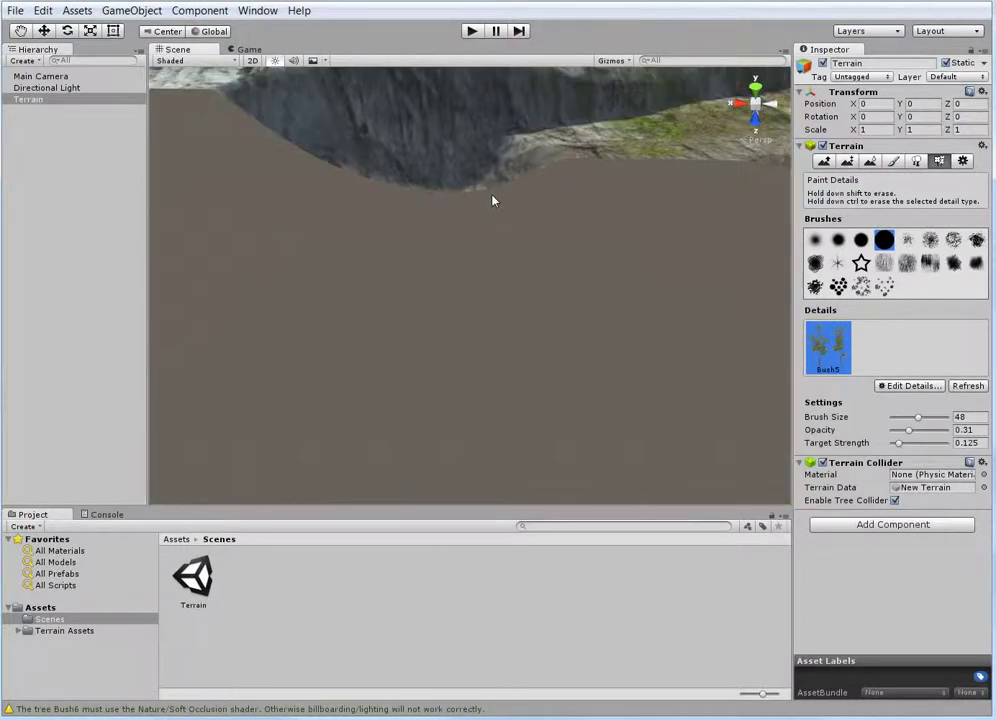
middle_click_drag(496, 209, 497, 238)
mouse_move(496, 238)
left_mouse_down("alt")
mouse_move(472, 232)
mouse_move(490, 255)
left_mouse_up("alt")
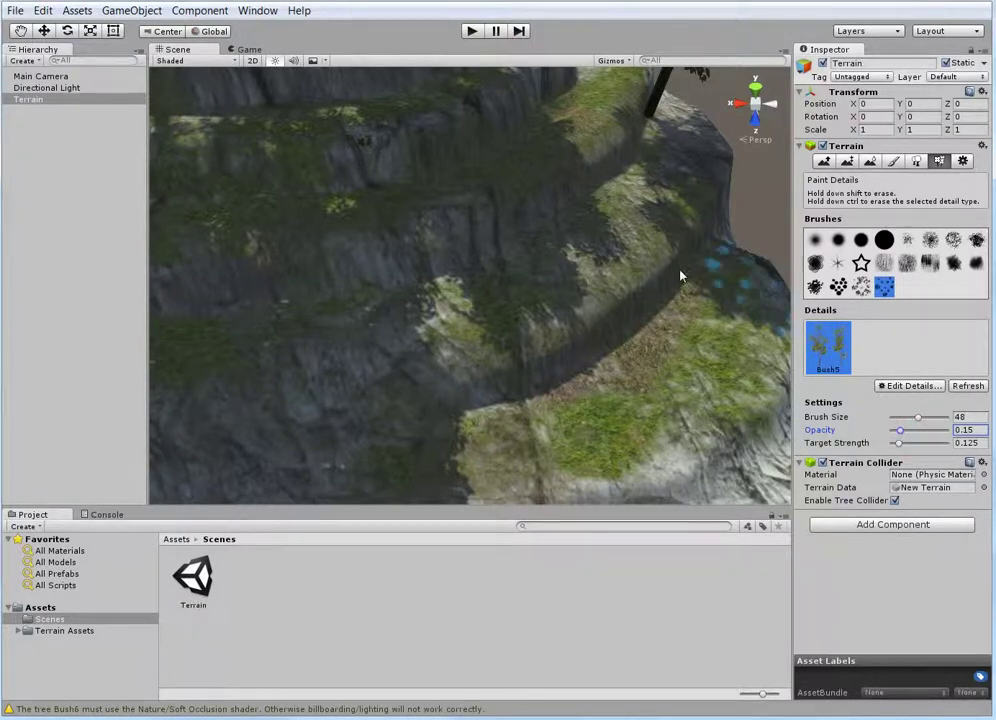
mouse_move(596, 269)
left_mouse_down()
mouse_move(569, 289)
mouse_move(592, 337)
left_mouse_up()
scroll(589, 331, "up", 3)
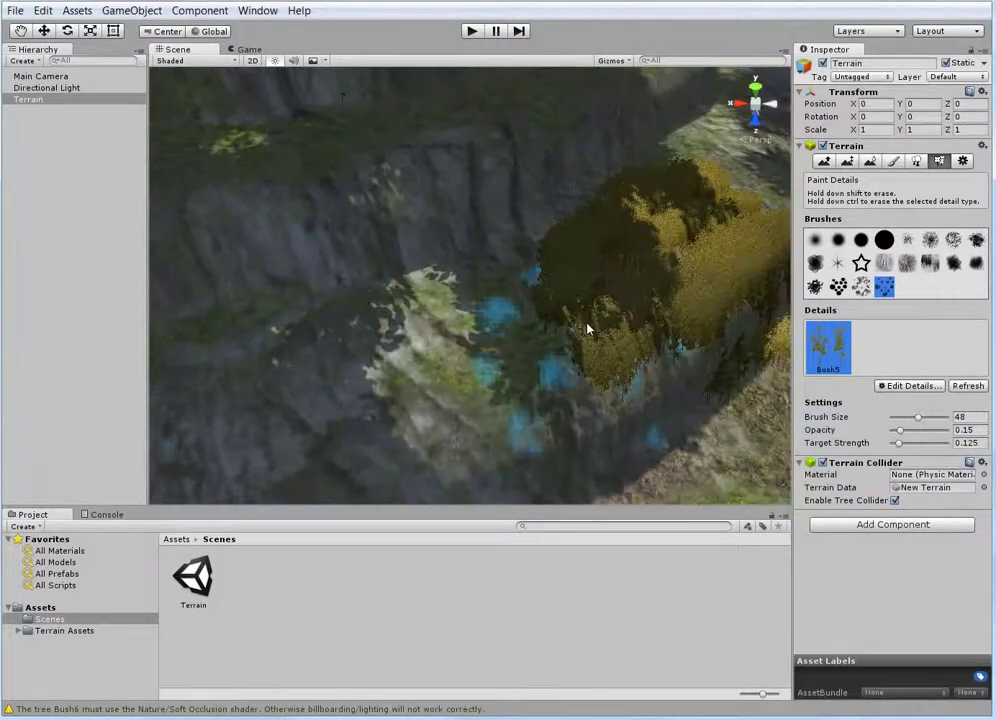
mouse_move(368, 341)
left_mouse_down()
mouse_move(345, 332)
mouse_move(518, 367)
mouse_move(525, 360)
mouse_move(518, 384)
mouse_move(635, 291)
left_mouse_up()
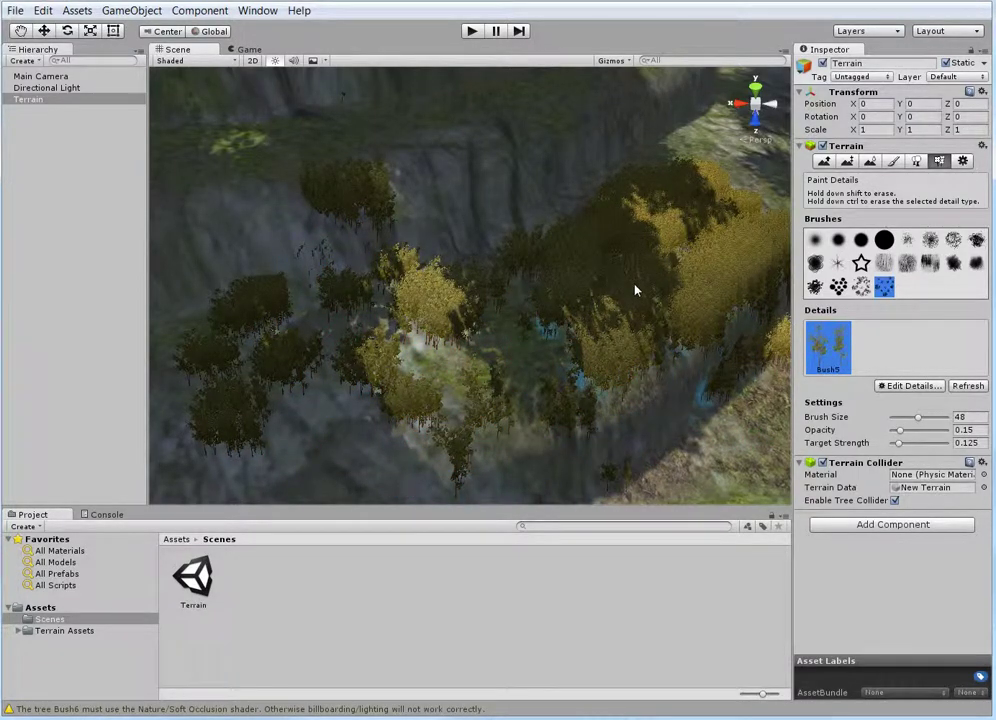
mouse_move(689, 233)
left_mouse_down("shift")
mouse_move(658, 207)
mouse_move(714, 318)
mouse_move(666, 260)
mouse_move(580, 228)
mouse_move(611, 240)
mouse_move(594, 311)
mouse_move(722, 382)
mouse_move(658, 383)
mouse_move(727, 256)
left_mouse_up("shift")
left_click(669, 220)
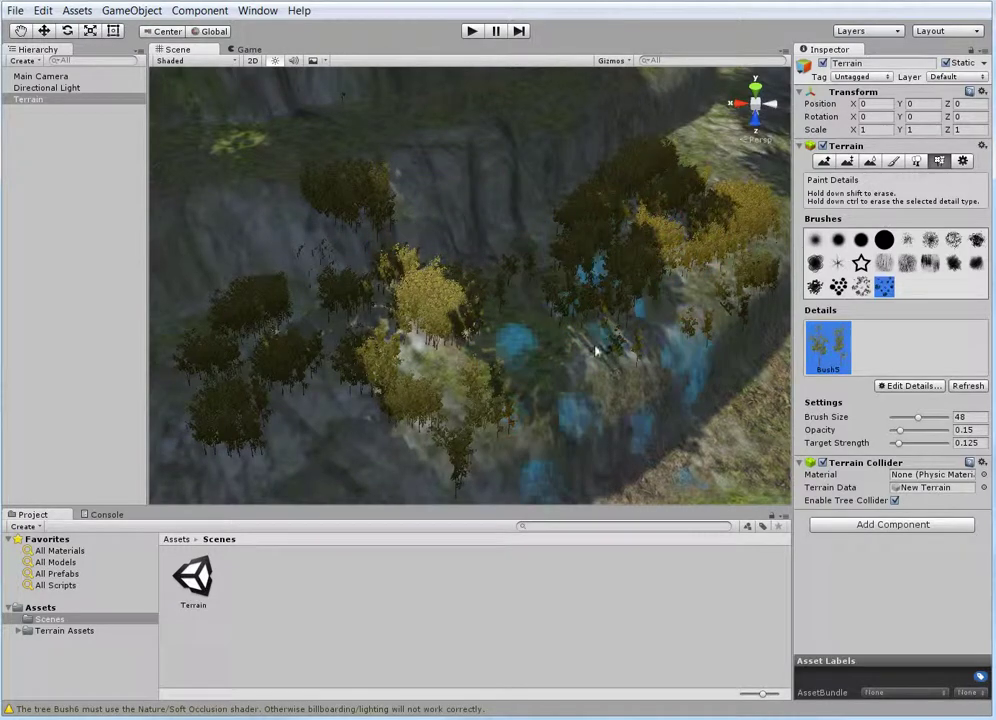
Examine the scattered bushes on the terrace slope from a distance and up close
scroll(564, 320, "up", 3)
left_click_drag(567, 320, 445, 341, "alt")
middle_click_drag(445, 341, 462, 334)
scroll(464, 334, "down", 5)
scroll(485, 328, "up", 3)
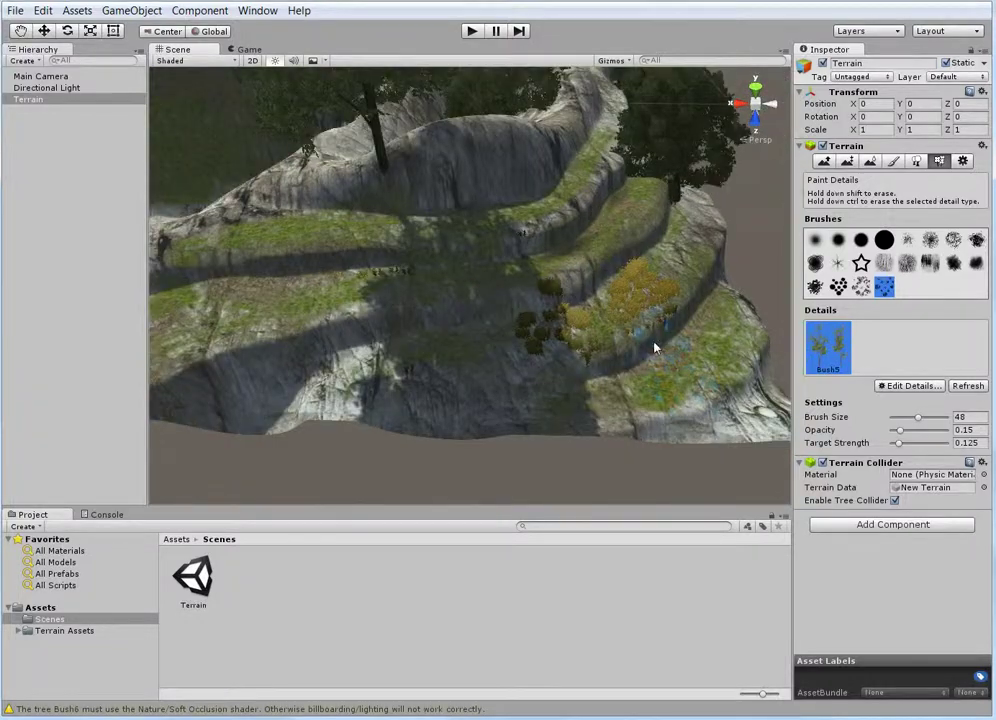
mouse_move(654, 345)
middle_mouse_down()
mouse_move(707, 365)
mouse_move(703, 385)
mouse_move(663, 378)
middle_mouse_up()
scroll(707, 362, "up", 3)
scroll(655, 370, "up", 3)
scroll(667, 380, "up", 3)
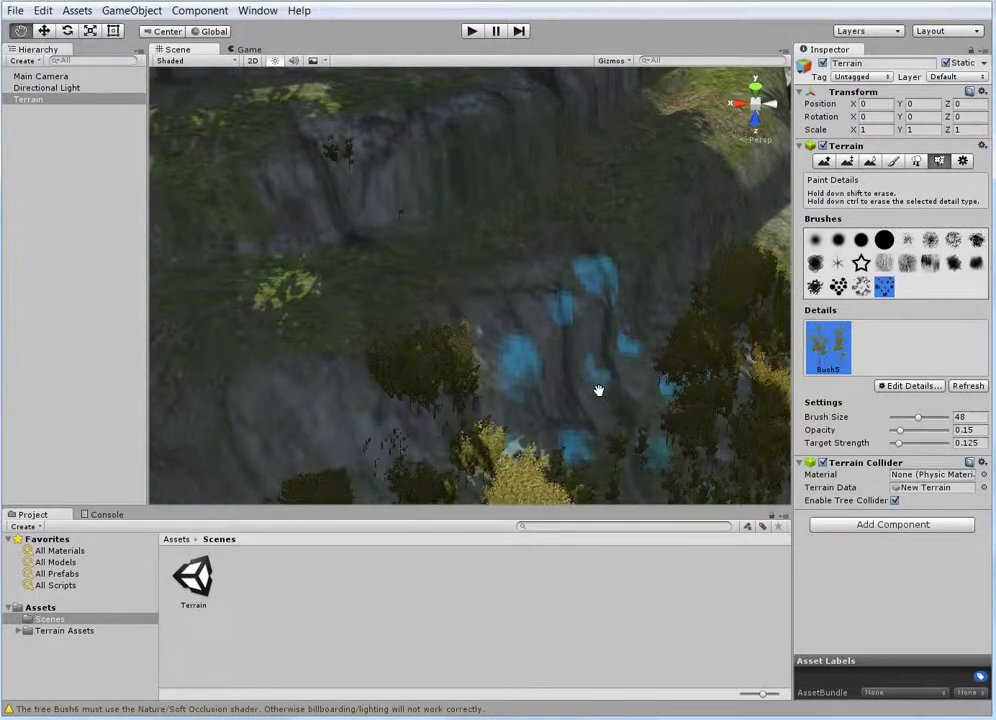
middle_click_drag(599, 391, 592, 373)
scroll(592, 373, "up", 1)
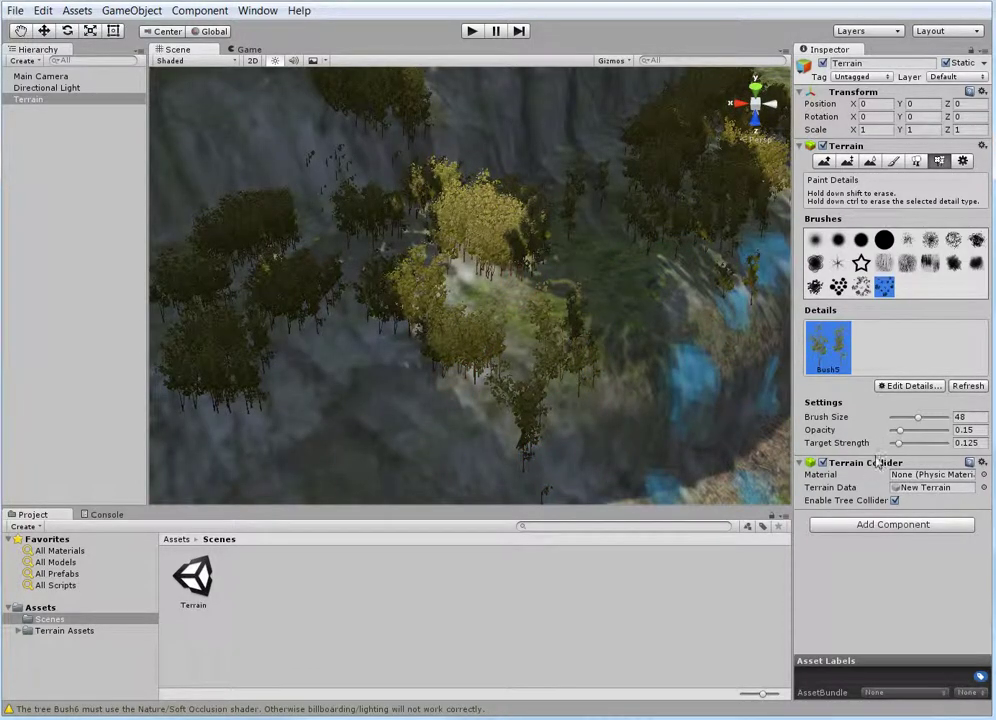
Edit the Bush5 grass texture and set its minimum and maximum width to 5
left_click(912, 386)
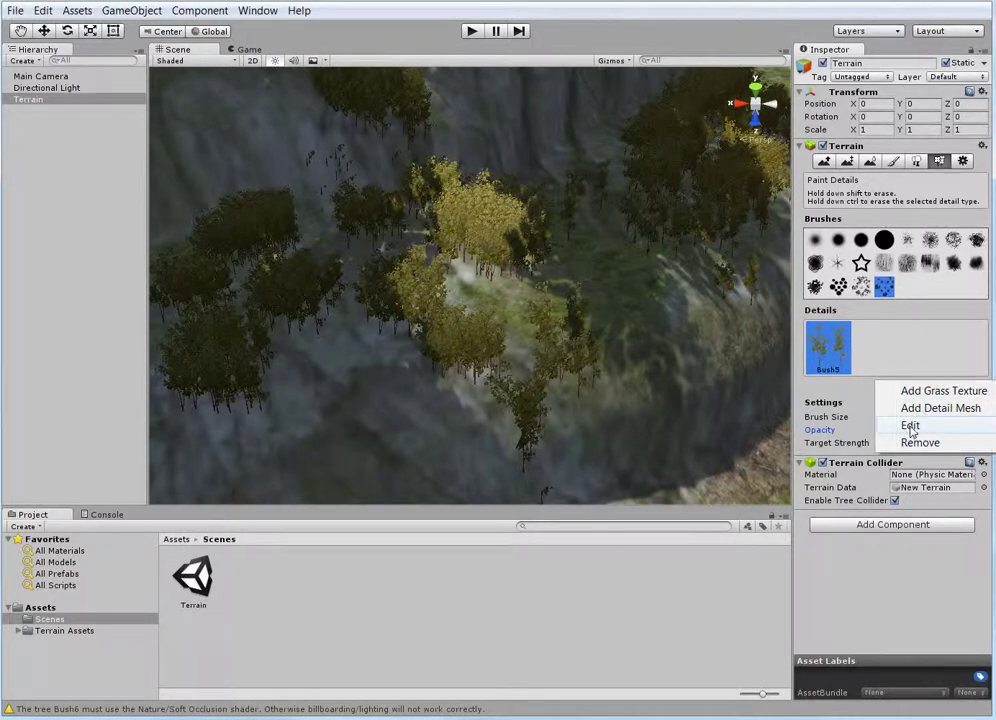
left_click(910, 426)
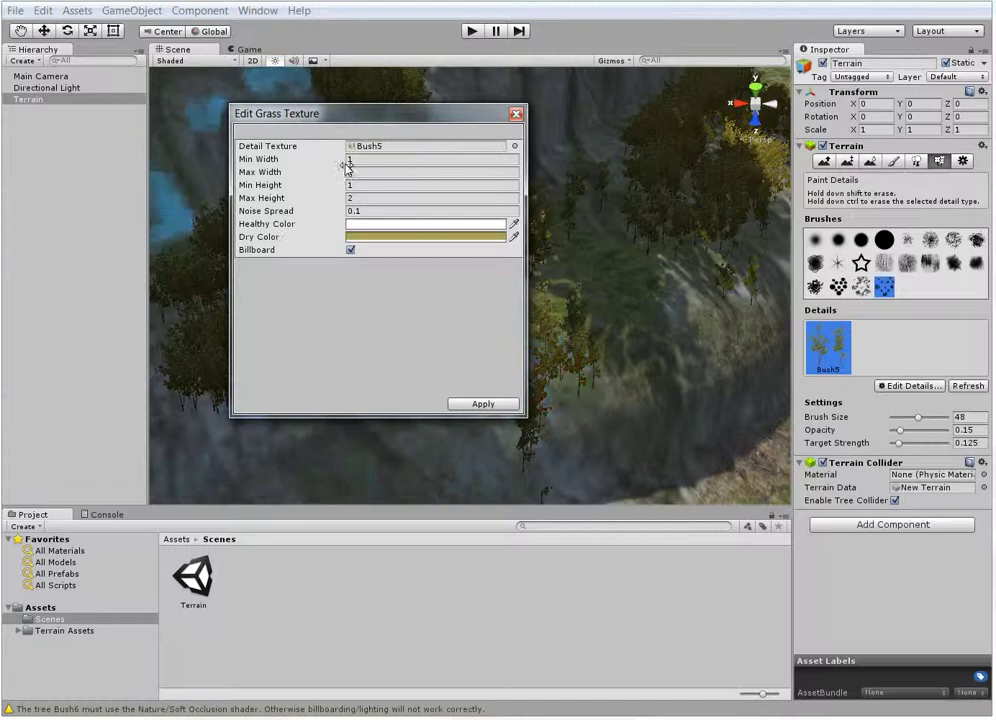
left_click(353, 160)
key("BackSpace")
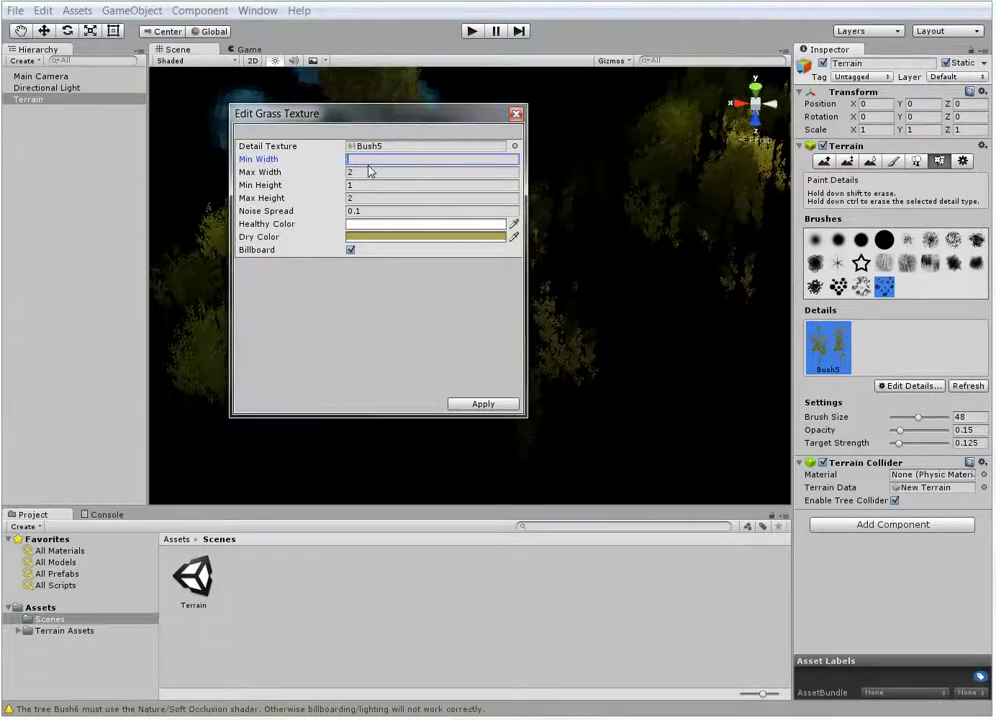
type("5")
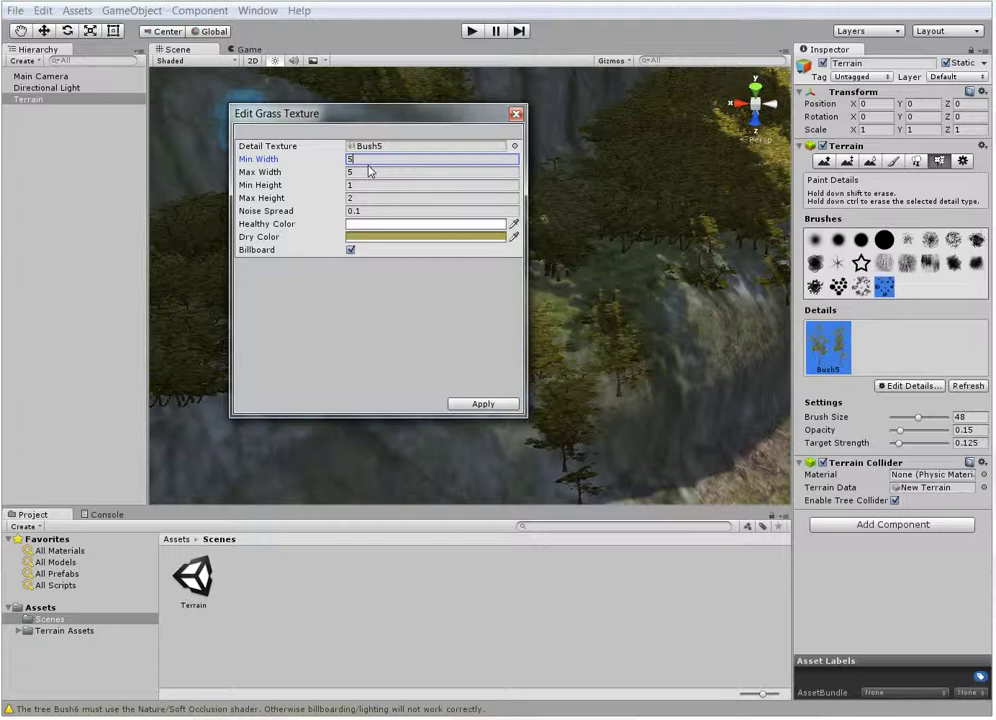
key("Tab")
Set the Bush5 grass texture's minimum and maximum height to 5 and apply the changes
key("Tab")
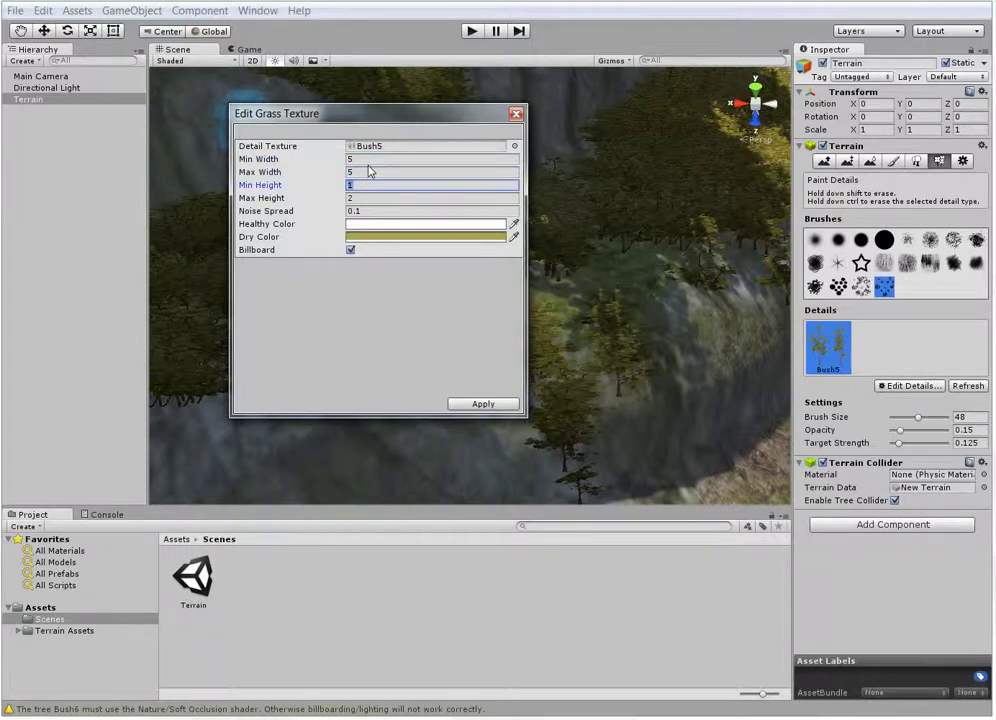
type("5")
key("Tab")
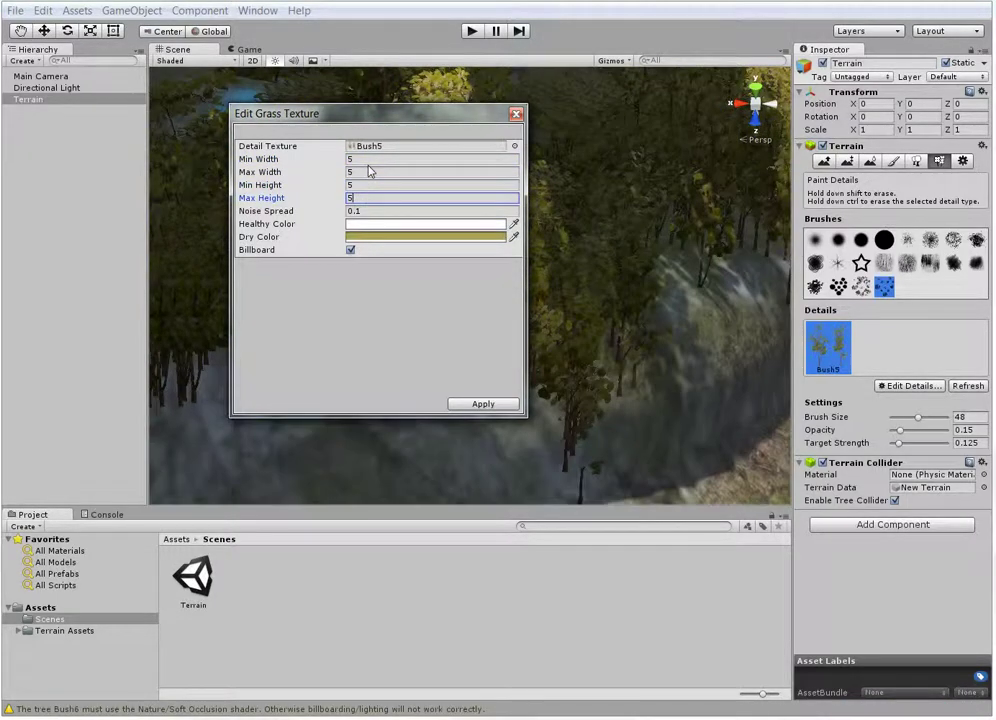
left_click(465, 405)
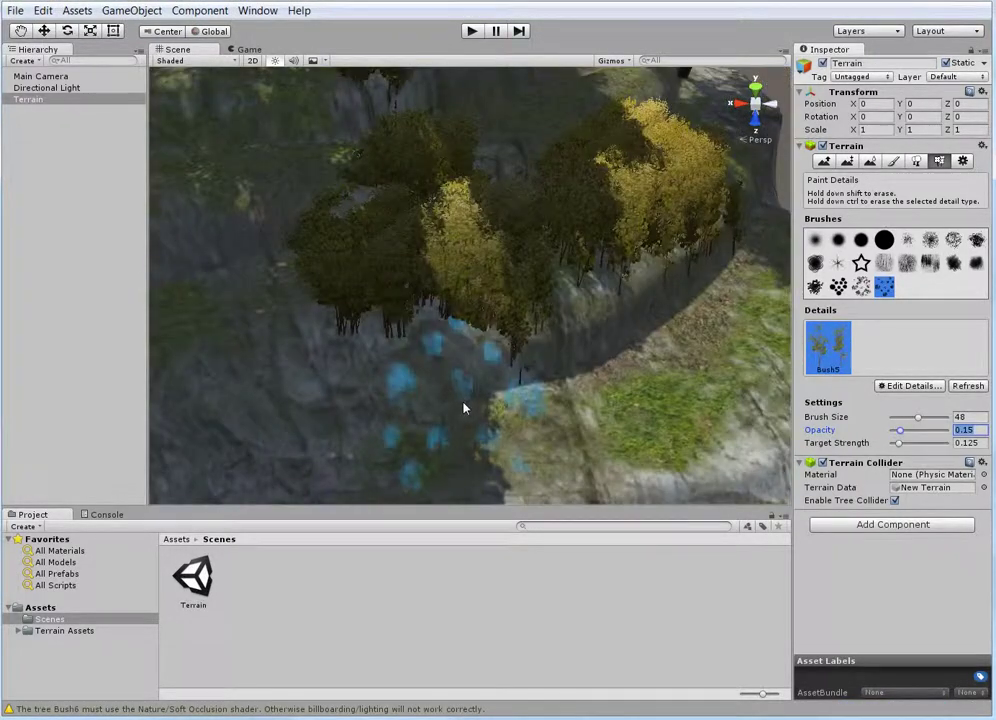
Run the scene in play mode and examine the movement of the enlarged bushes in the scene view
scroll(534, 287, "up", 5)
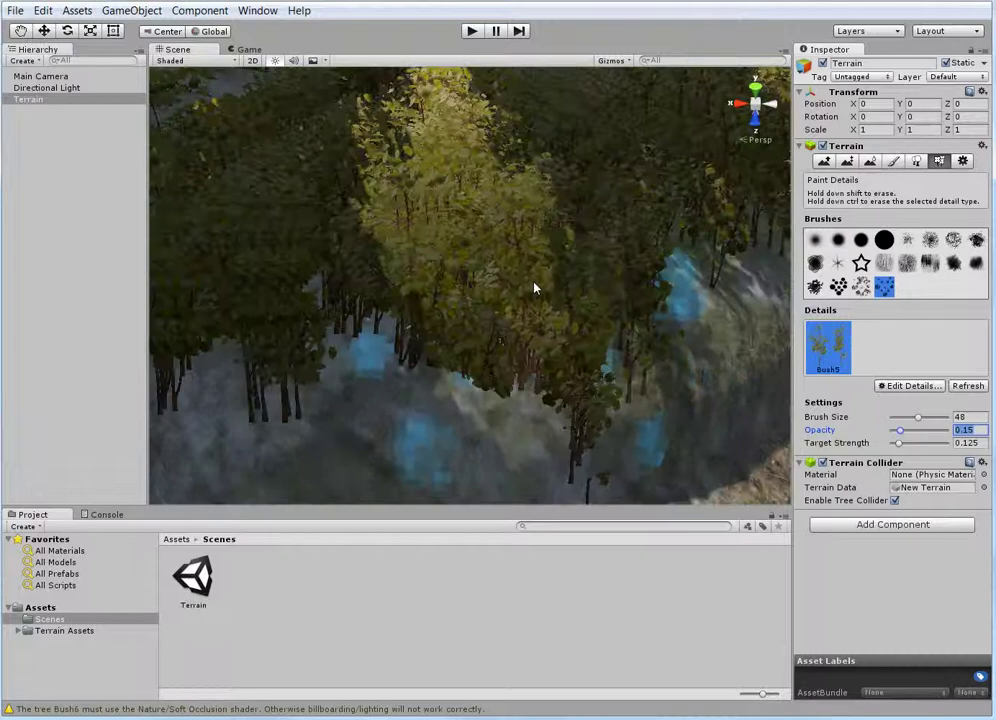
left_click(472, 31)
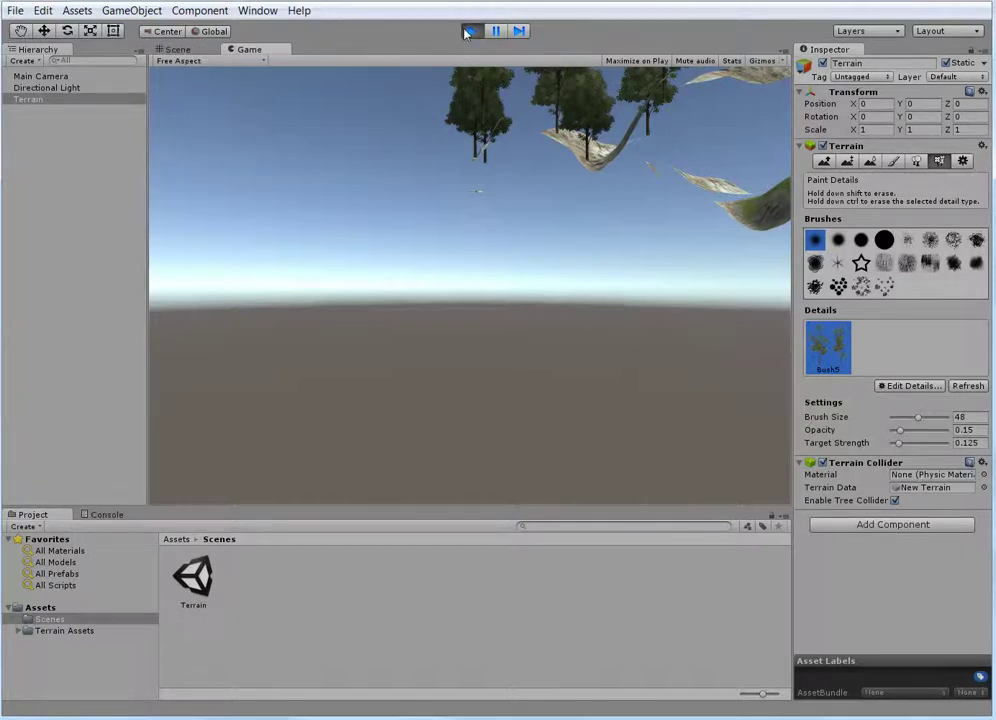
left_click(177, 49)
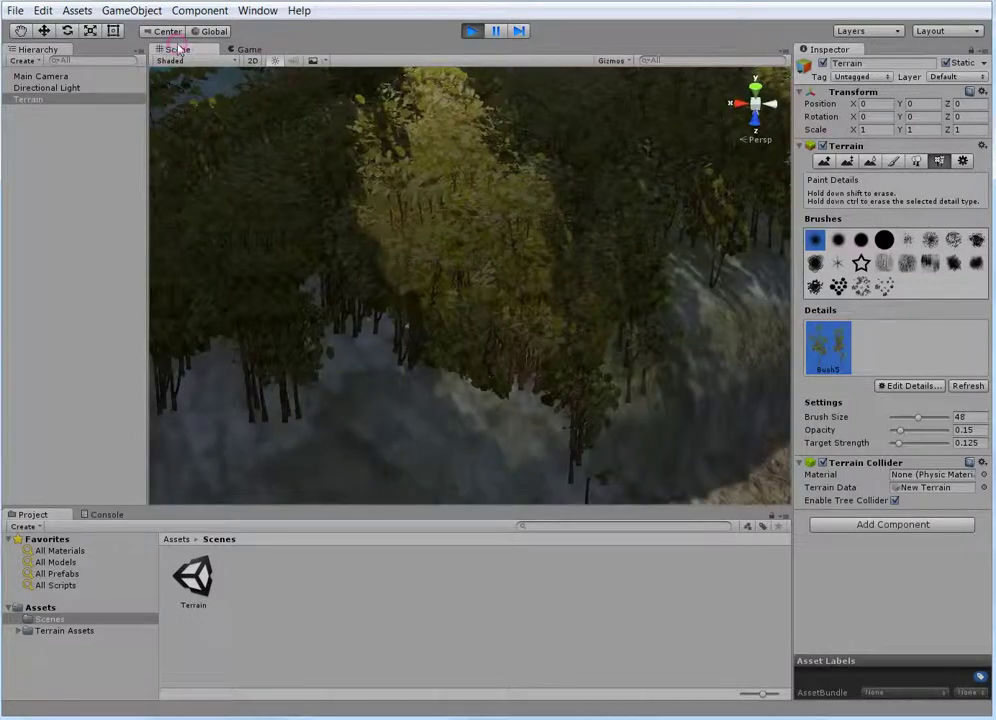
scroll(531, 278, "down", 5)
scroll(540, 268, "up", 6)
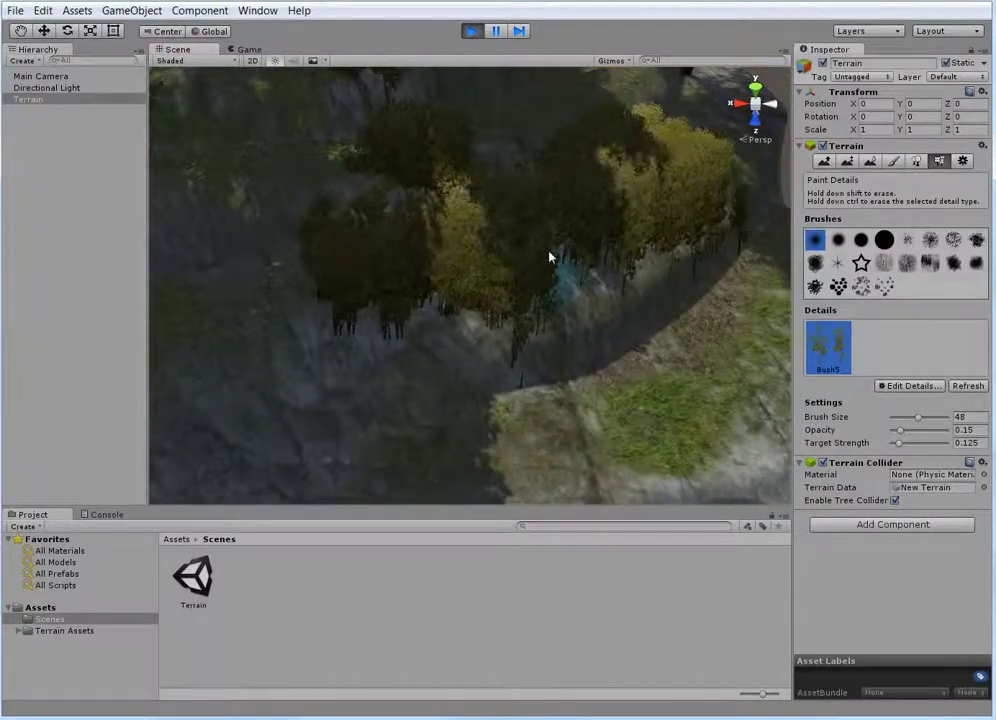
scroll(420, 262, "down", 4)
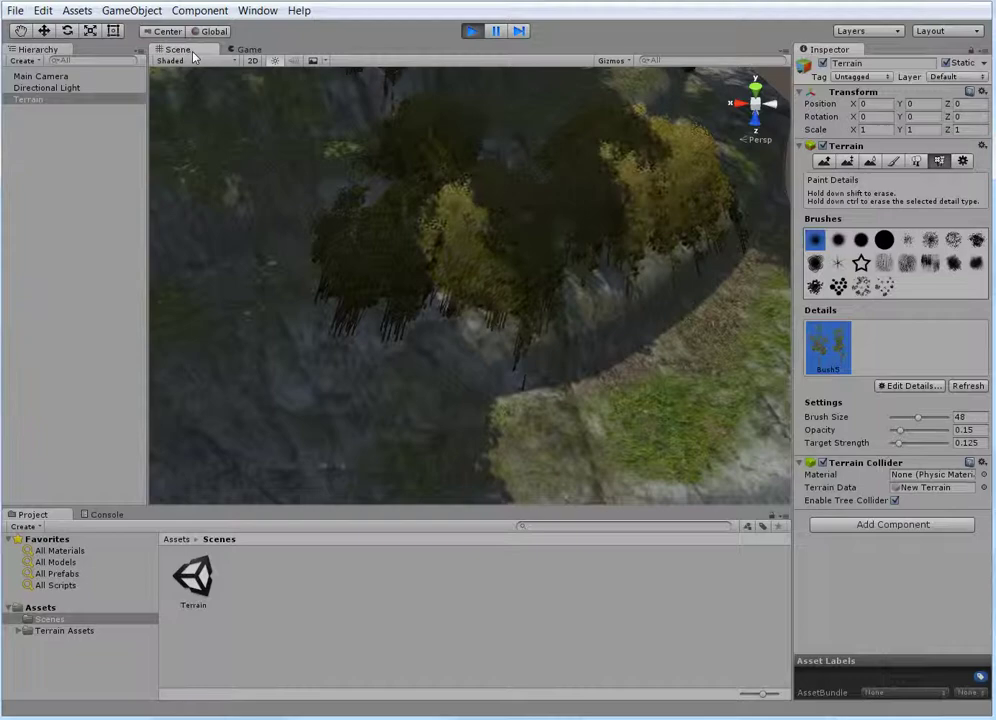
left_click(472, 31)
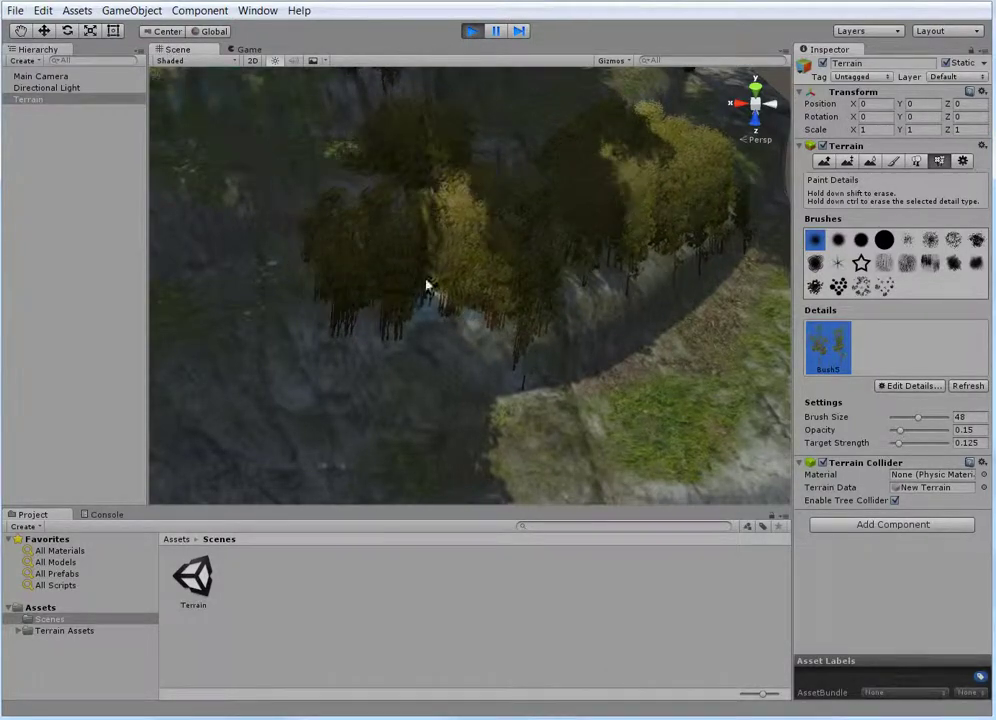
mouse_move(438, 322)
middle_mouse_down()
mouse_move(434, 310)
mouse_move(442, 320)
mouse_move(447, 311)
middle_mouse_up()
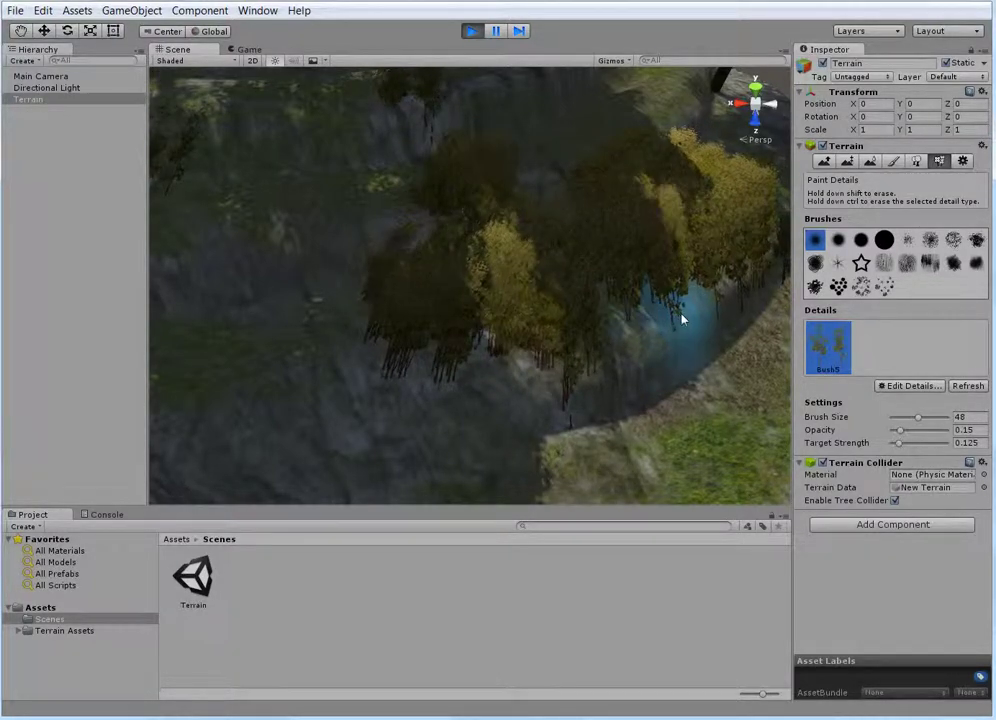
Try a detail stroke on the lower terrace grass at brush opacity 0 and stop play mode
left_click(898, 432)
left_click_drag(898, 432, 890, 432)
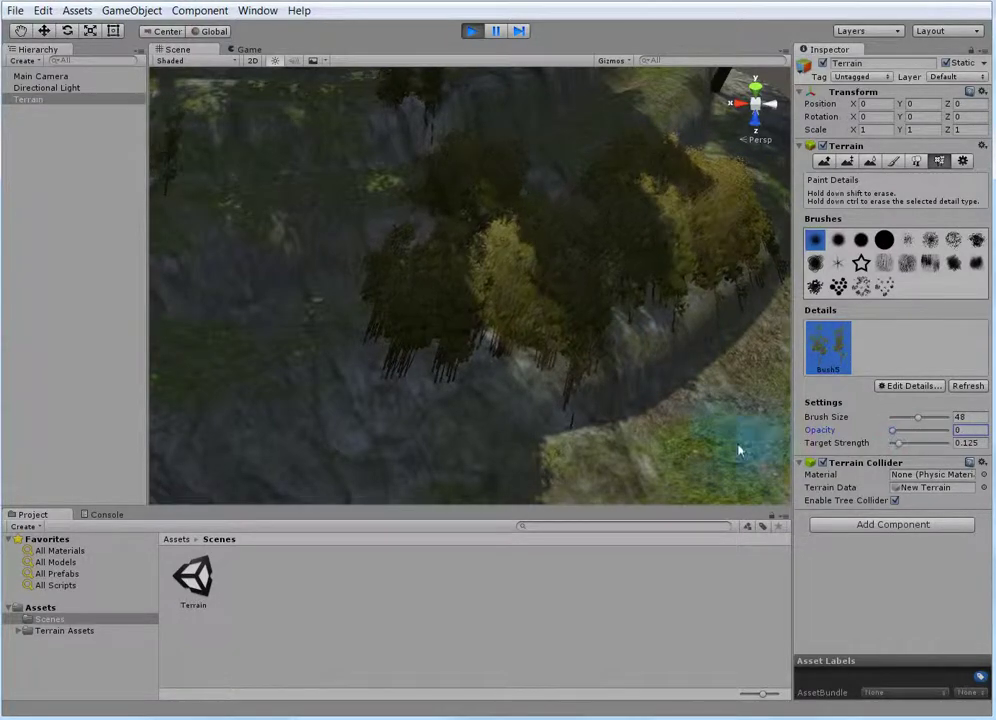
left_click_drag(704, 446, 638, 449)
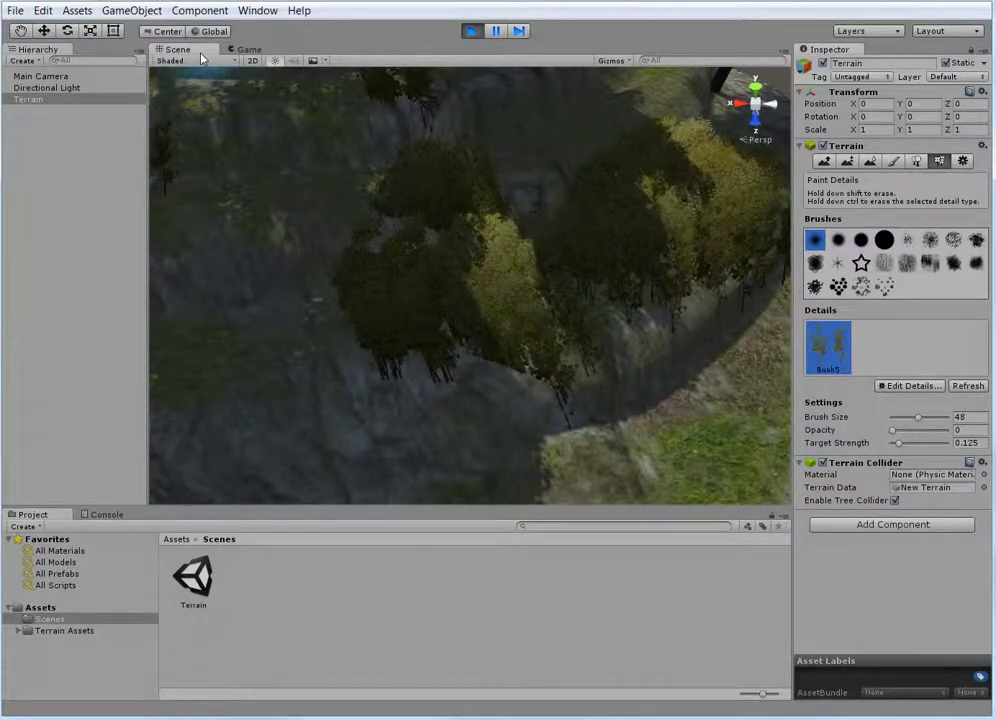
left_click(472, 31)
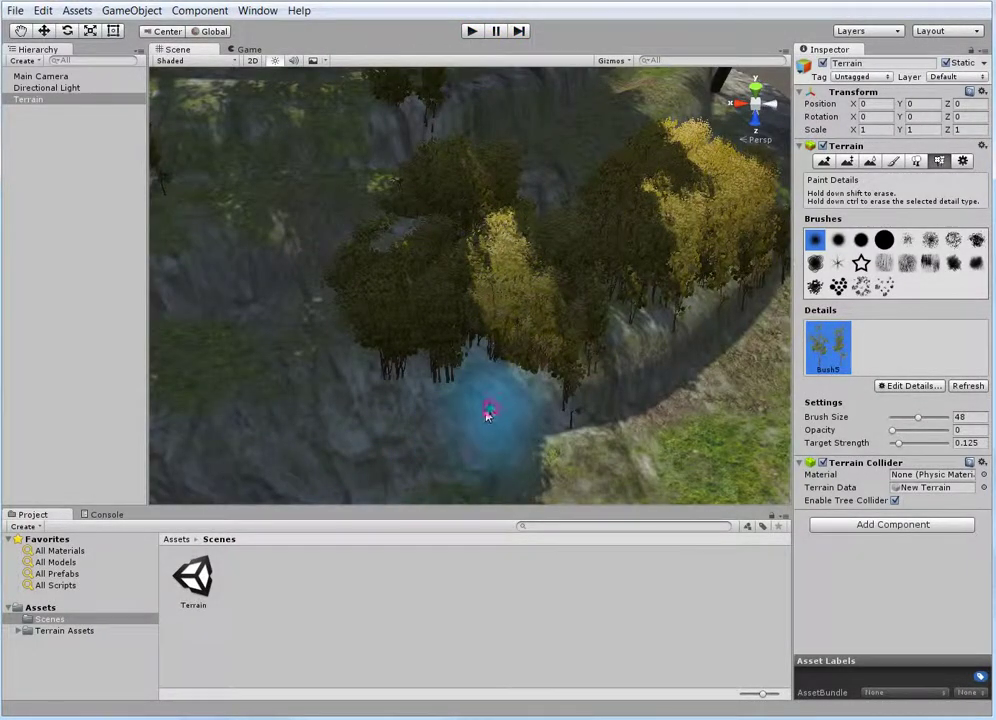
Choose the scattered-dots brush for painting Bush5 details and set its opacity to 0.3
scroll(462, 406, "down", 10)
scroll(555, 328, "up", 5)
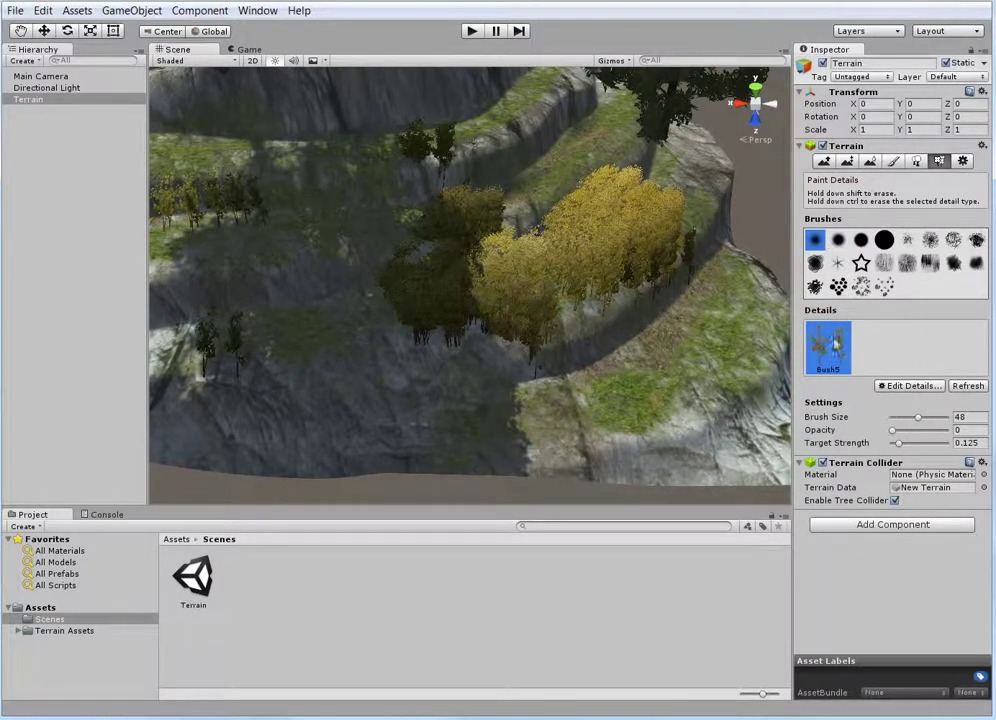
scroll(524, 347, "down", 5)
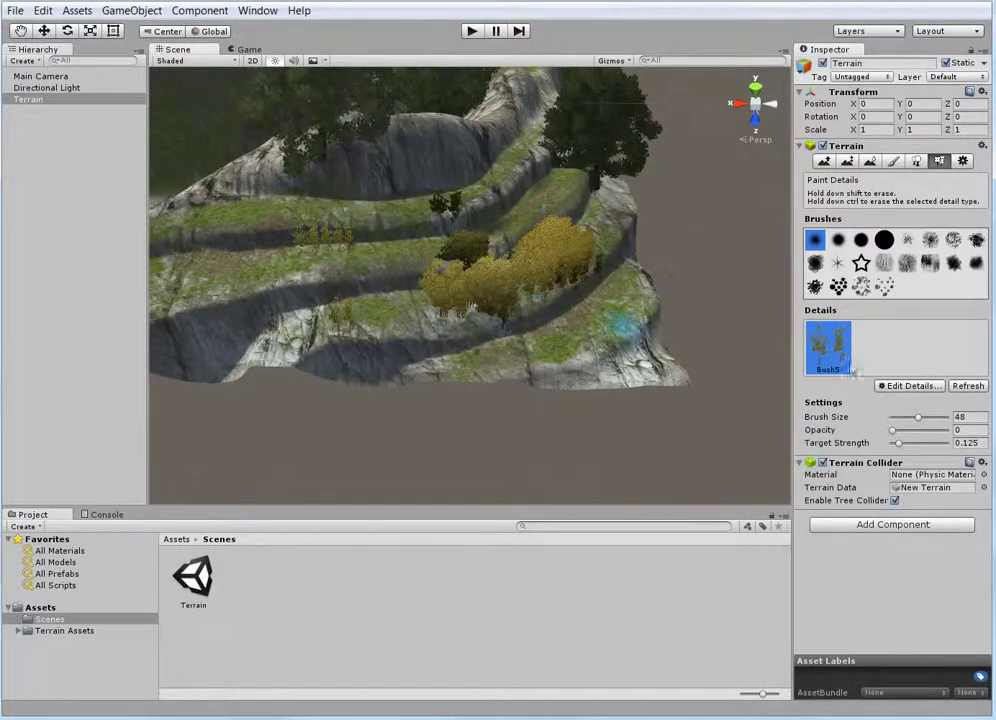
left_click(884, 288)
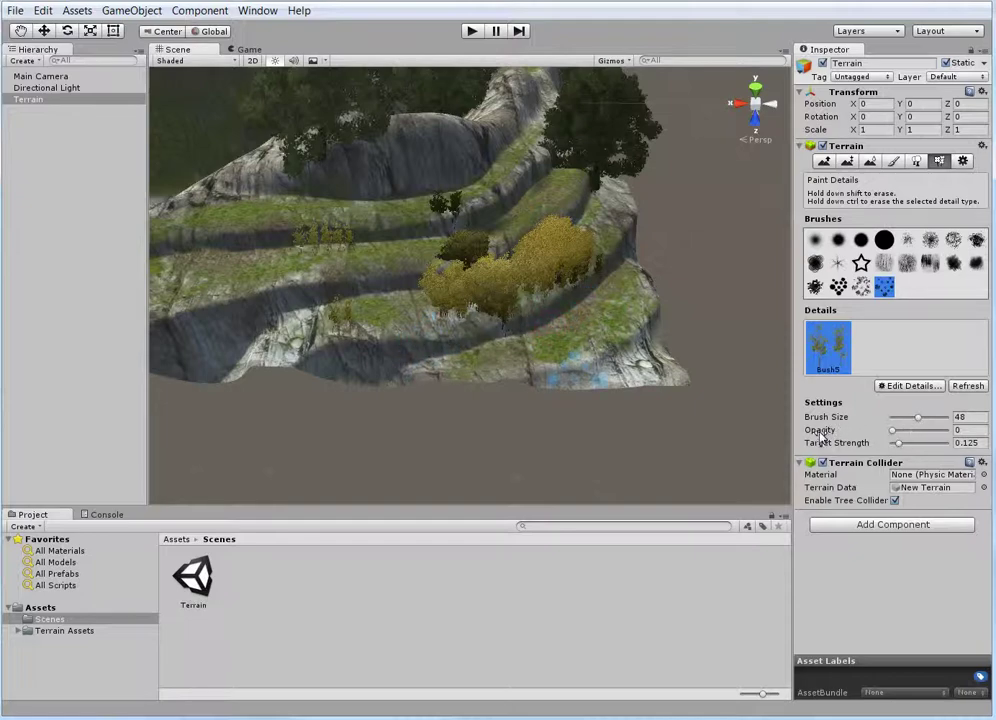
left_click_drag(820, 436, 837, 434)
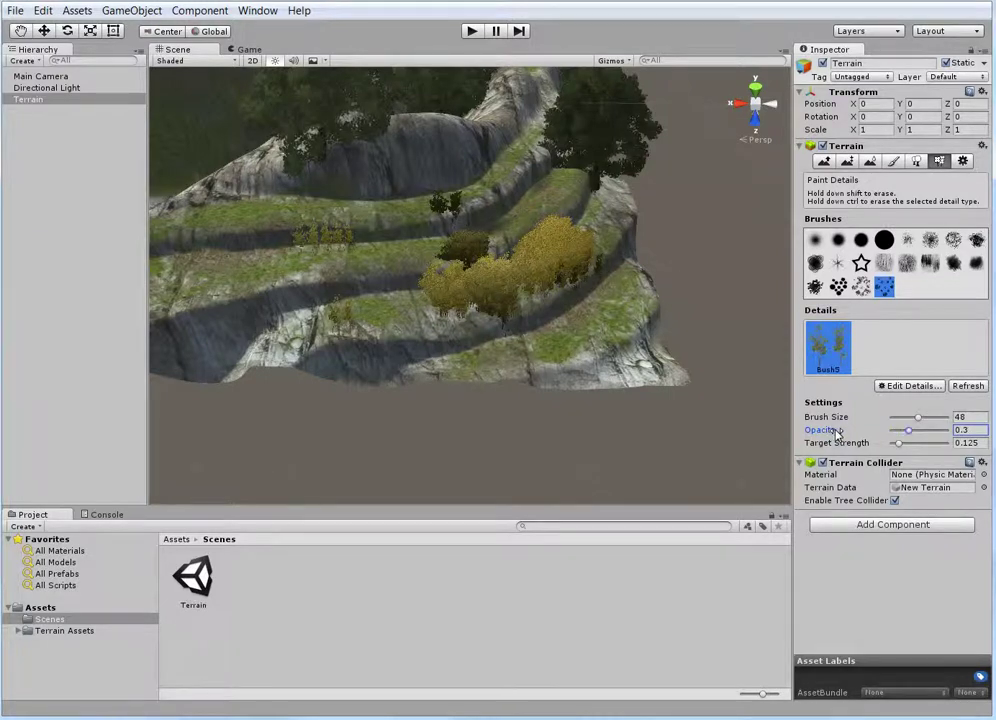
Paint Bush5 details on the lower terrace's outer corner at opacity 0.43 and thin out the resulting clump
mouse_move(550, 350)
left_mouse_down()
mouse_move(576, 338)
mouse_move(596, 349)
mouse_move(586, 338)
left_mouse_up()
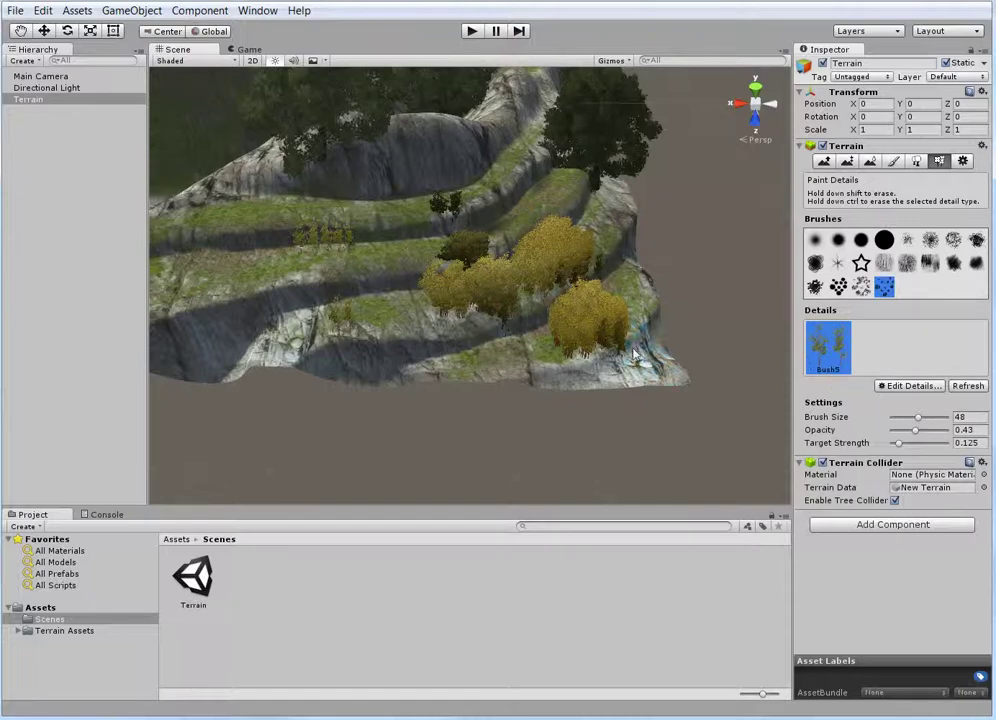
mouse_move(634, 353)
left_mouse_down()
mouse_move(545, 345)
mouse_move(600, 291)
mouse_move(605, 300)
mouse_move(592, 310)
mouse_move(612, 340)
left_mouse_up()
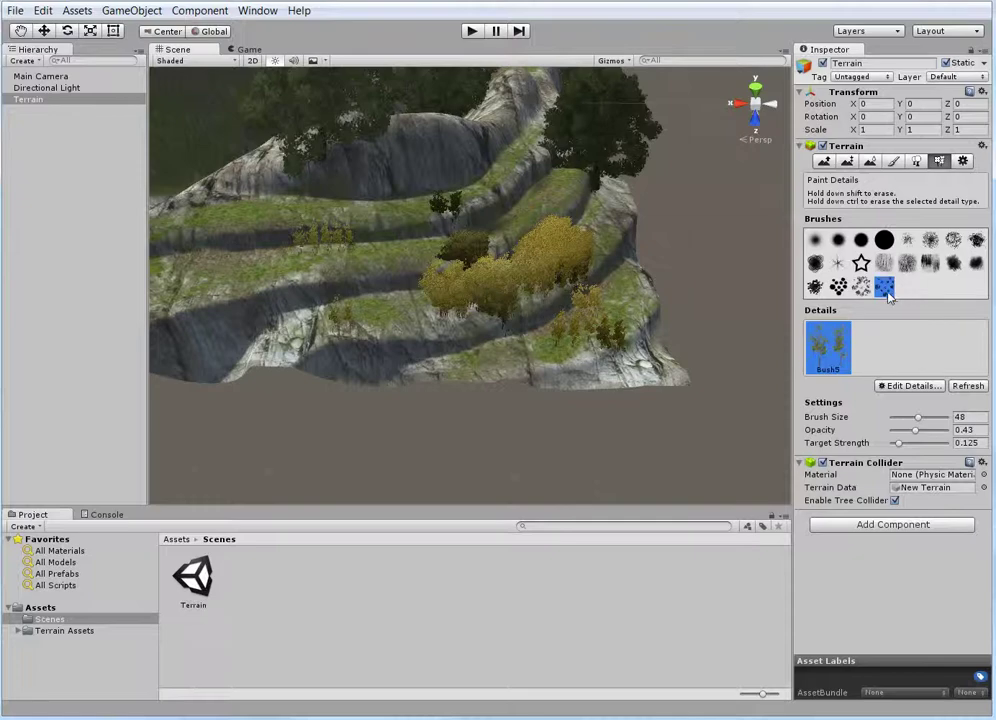
Paint scattered Bush5 details along the front edge of the lower terrace using the thin spiky star brush
left_click(839, 264)
left_click(508, 361)
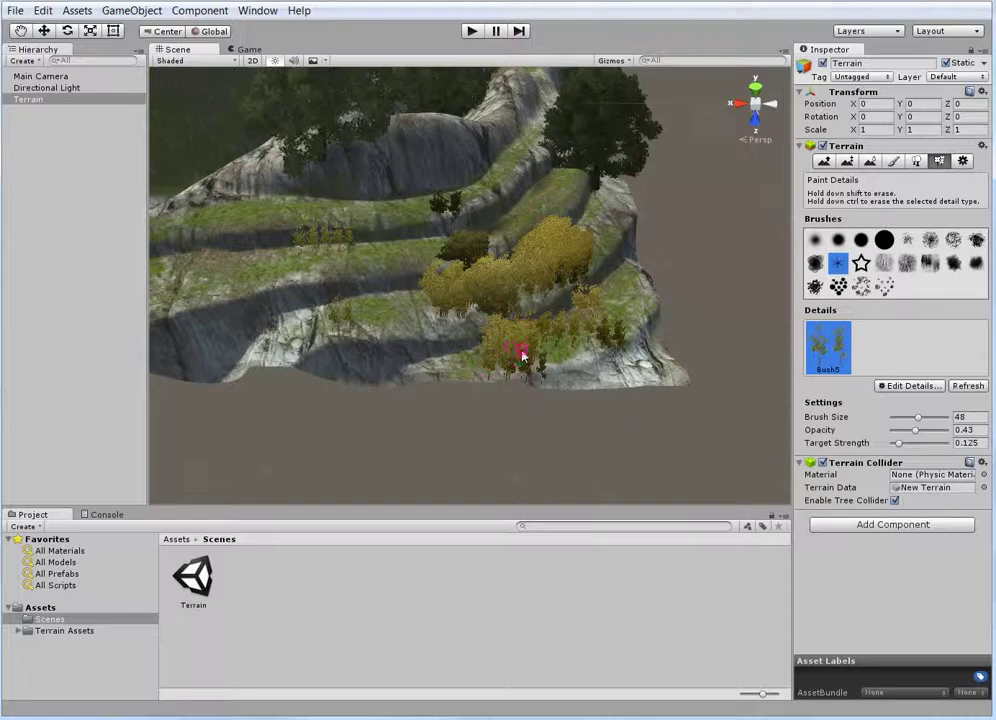
scroll(612, 374, "up", 4)
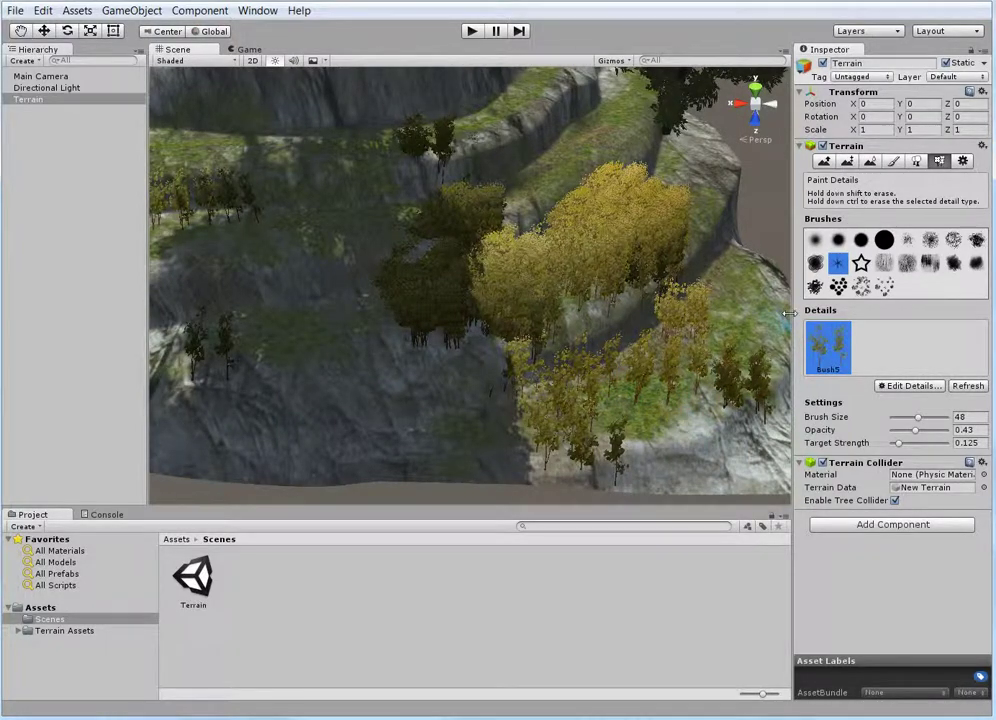
mouse_move(686, 433)
left_mouse_down()
mouse_move(662, 449)
mouse_move(724, 474)
mouse_move(734, 444)
mouse_move(687, 456)
mouse_move(678, 436)
left_mouse_up()
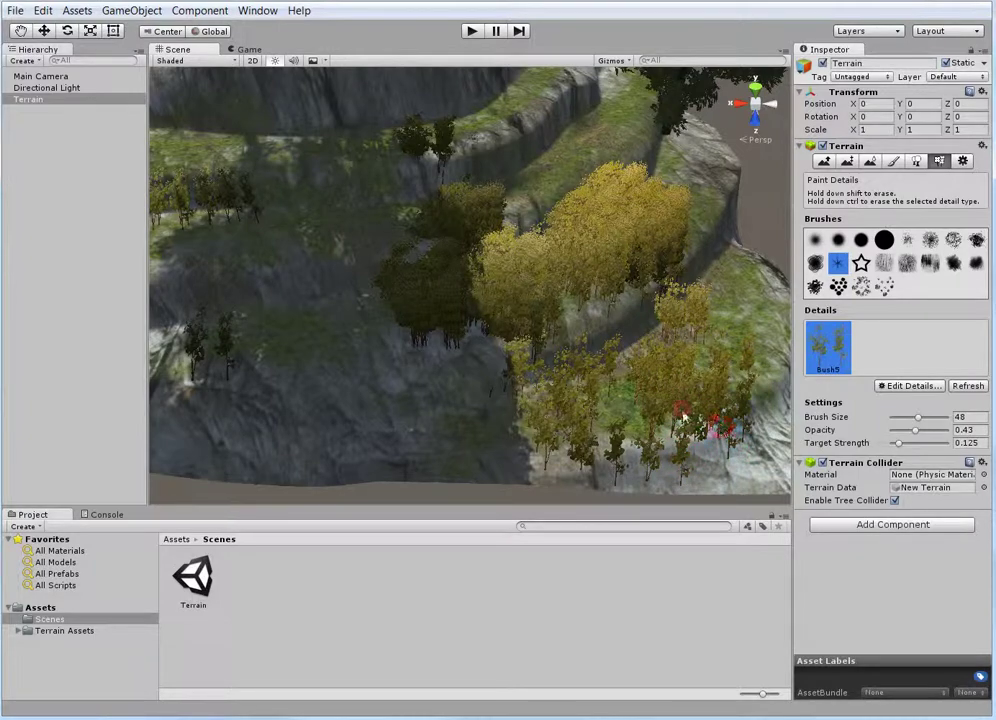
scroll(697, 438, "down", 5)
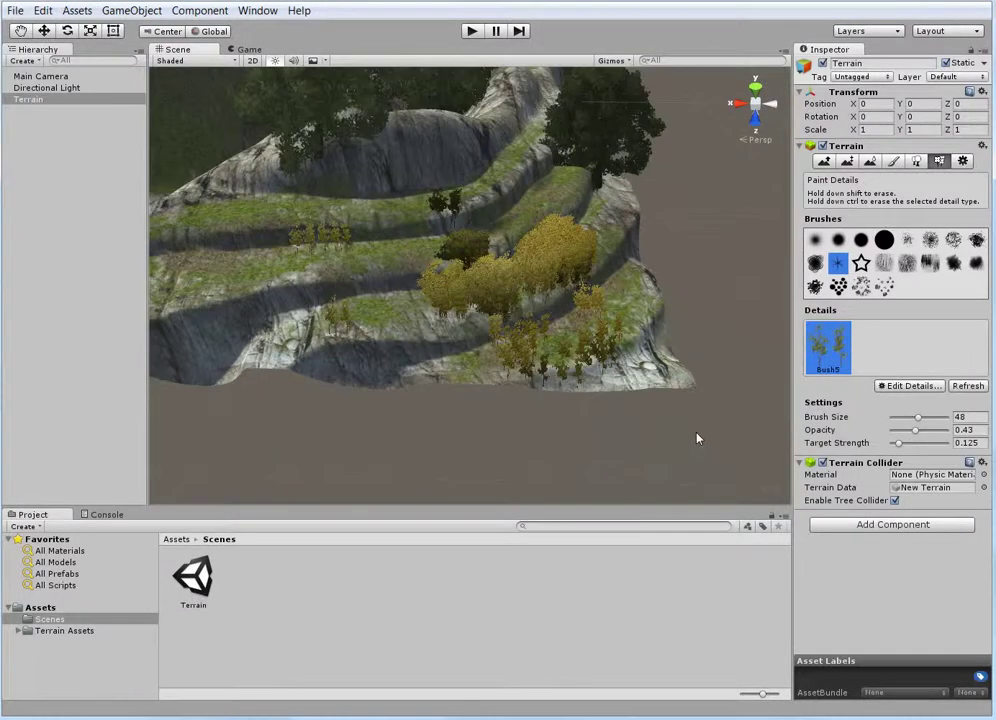
Erase parts of the dense Bush5 cluster on the middle terraces to thin it out and inspect the slopes
scroll(642, 421, "up", 5)
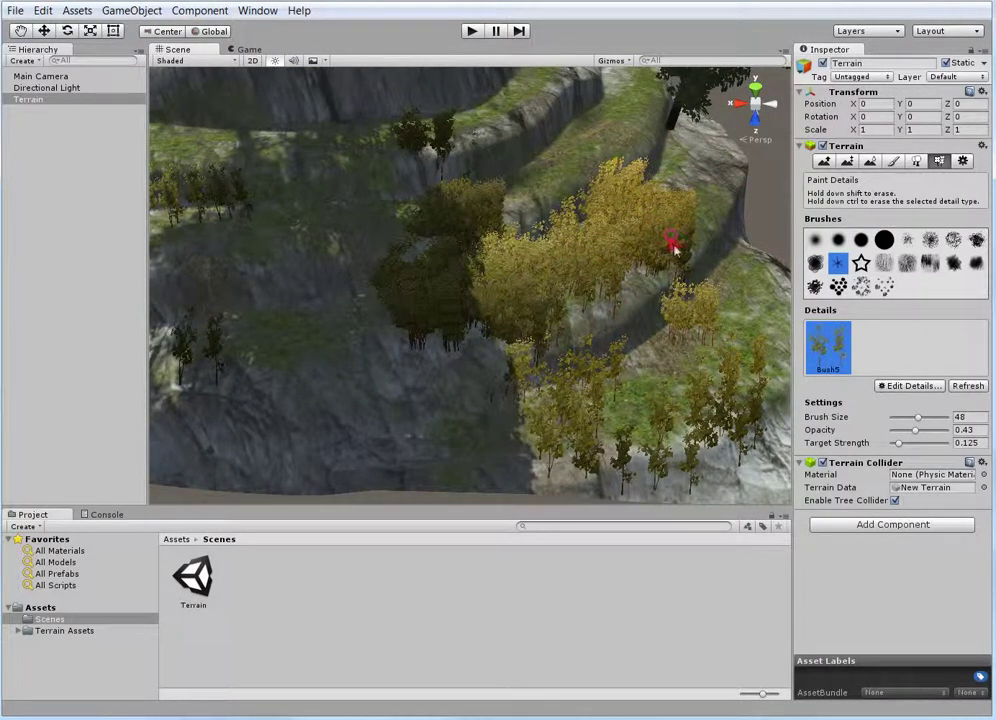
mouse_move(591, 260)
left_mouse_down("shift")
mouse_move(512, 291)
mouse_move(427, 305)
mouse_move(504, 304)
mouse_move(523, 320)
left_mouse_up("shift")
scroll(520, 320, "down", 5)
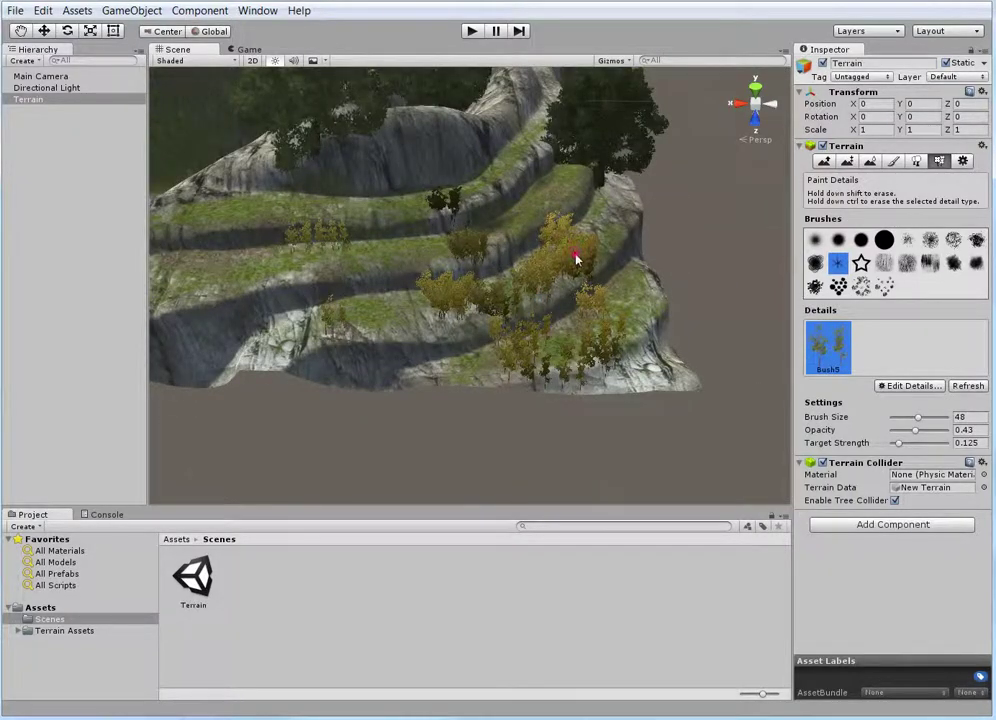
scroll(299, 253, "up", 4)
middle_click_drag(273, 238, 307, 267)
scroll(306, 267, "down", 2)
scroll(349, 280, "down", 6)
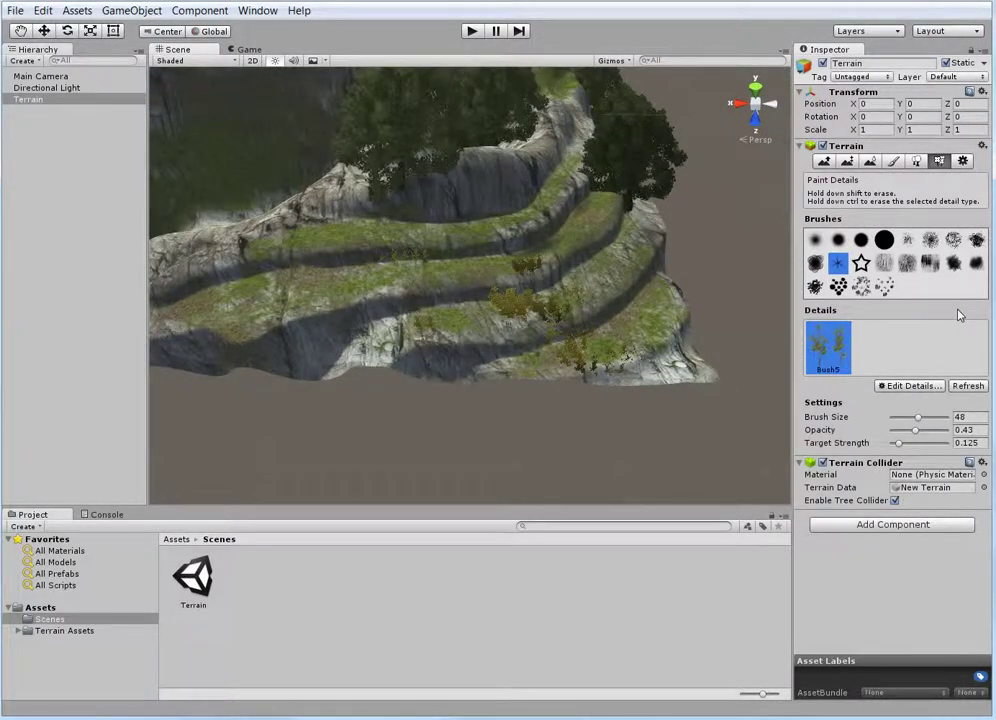
Start a new detail mesh for the terrain and assign RockMesh as its detail object
left_click(889, 384)
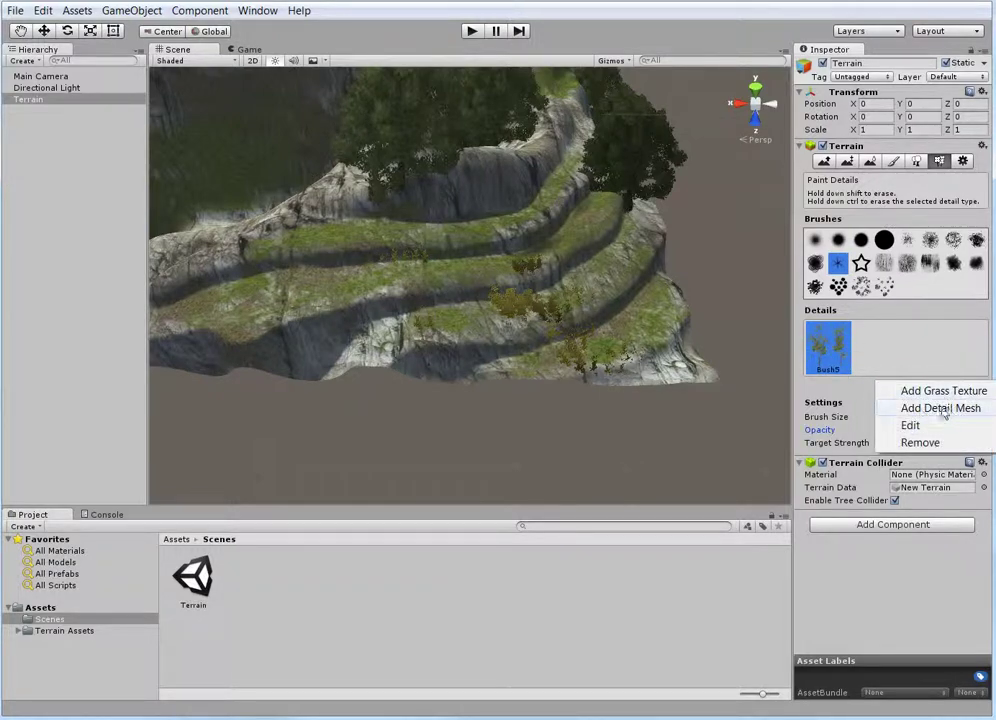
left_click(943, 408)
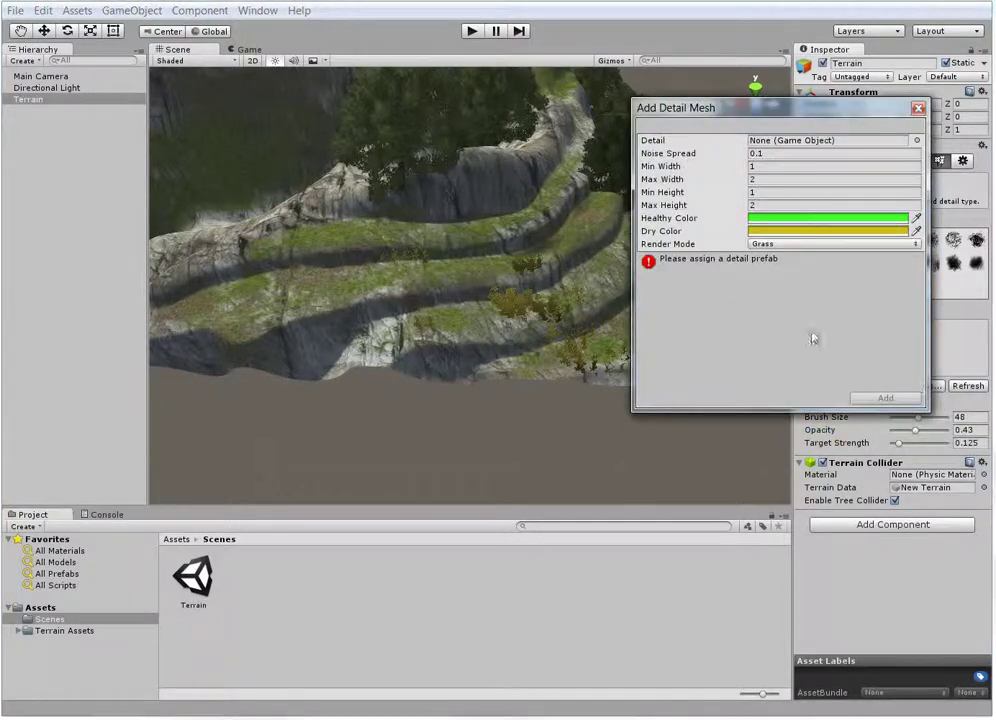
left_click(916, 141)
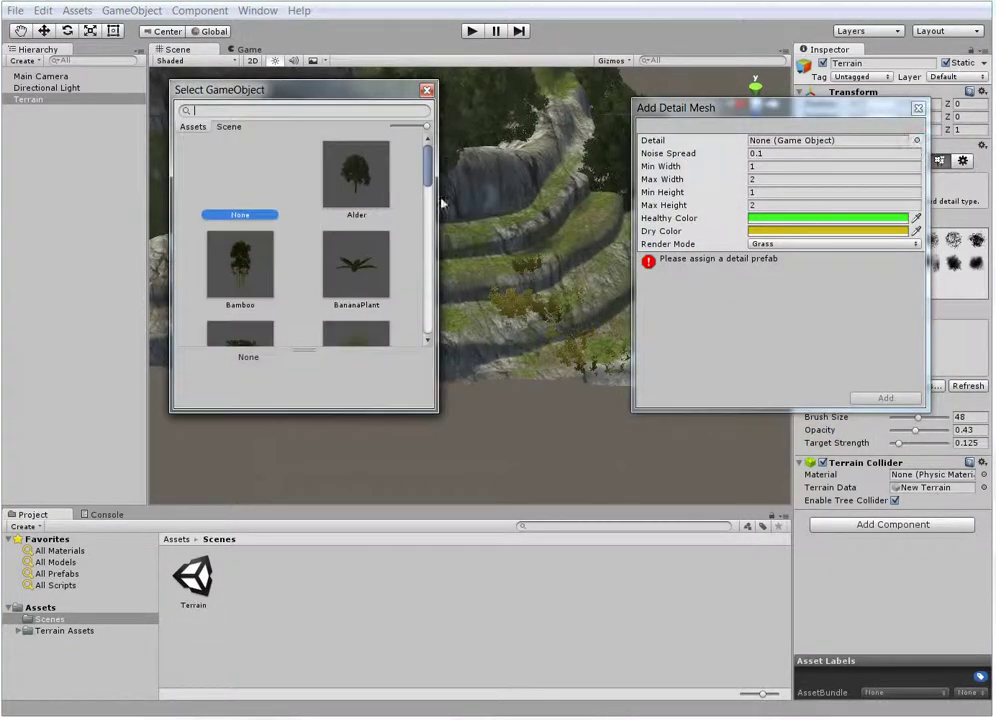
left_click_drag(427, 163, 410, 282)
left_click(358, 244)
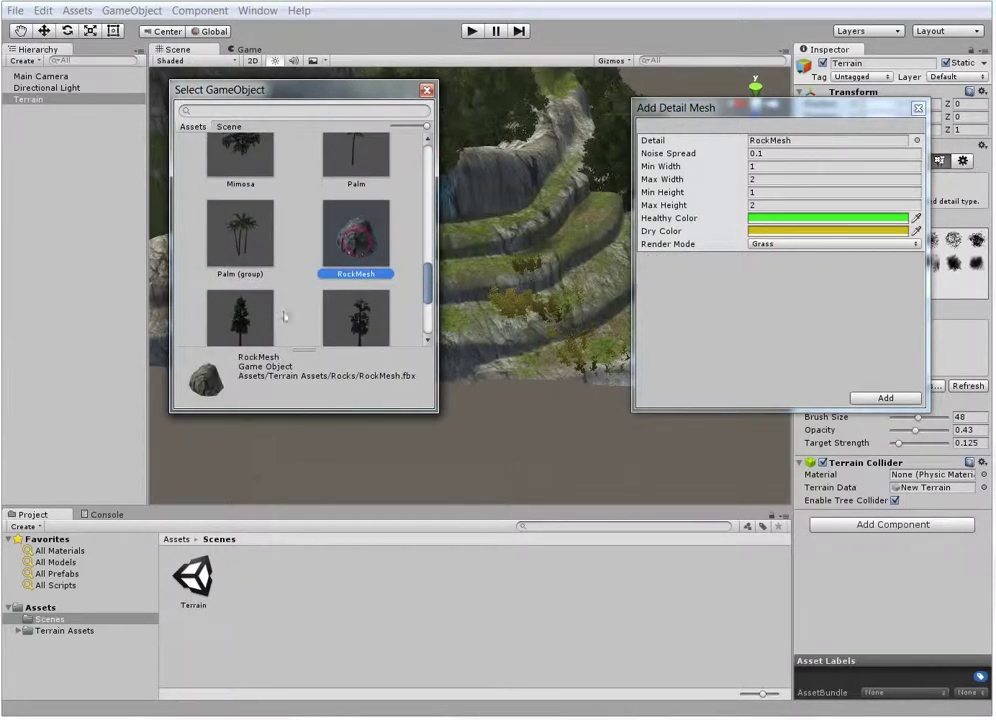
double_click(353, 241)
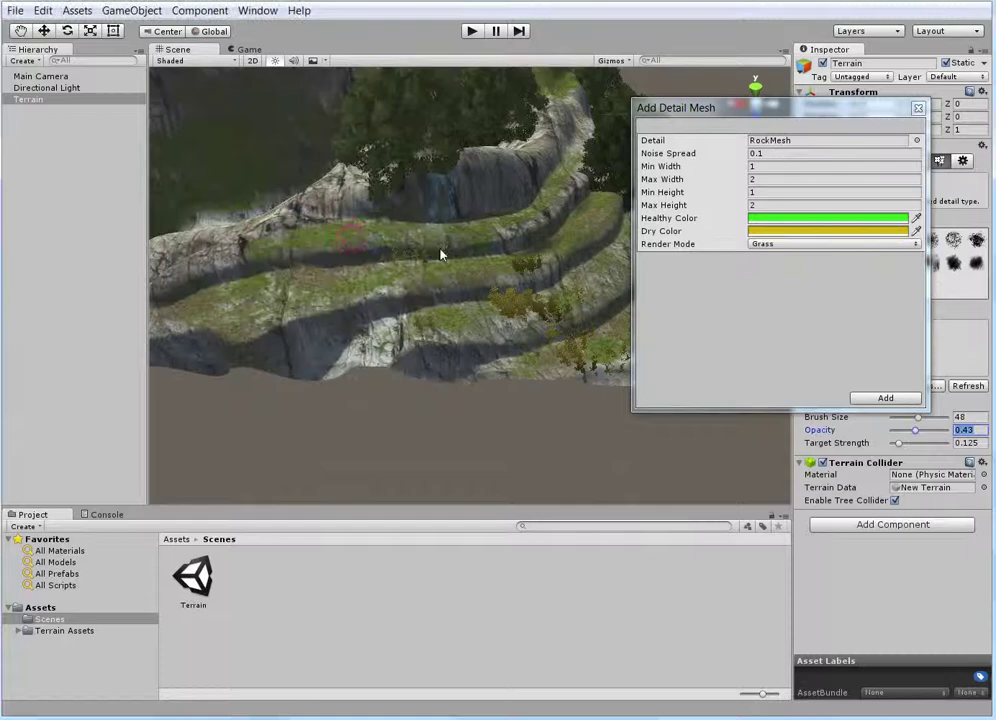
Set the RockMesh detail's render mode to Vertex Lit and add it to the terrain details
left_click(764, 246)
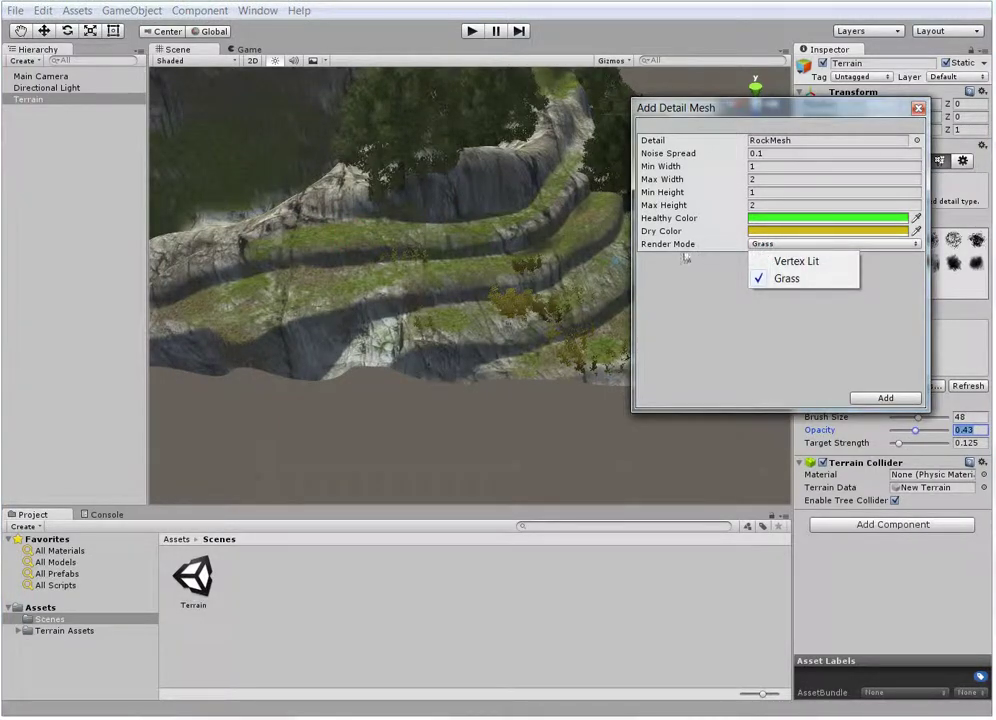
left_click(795, 261)
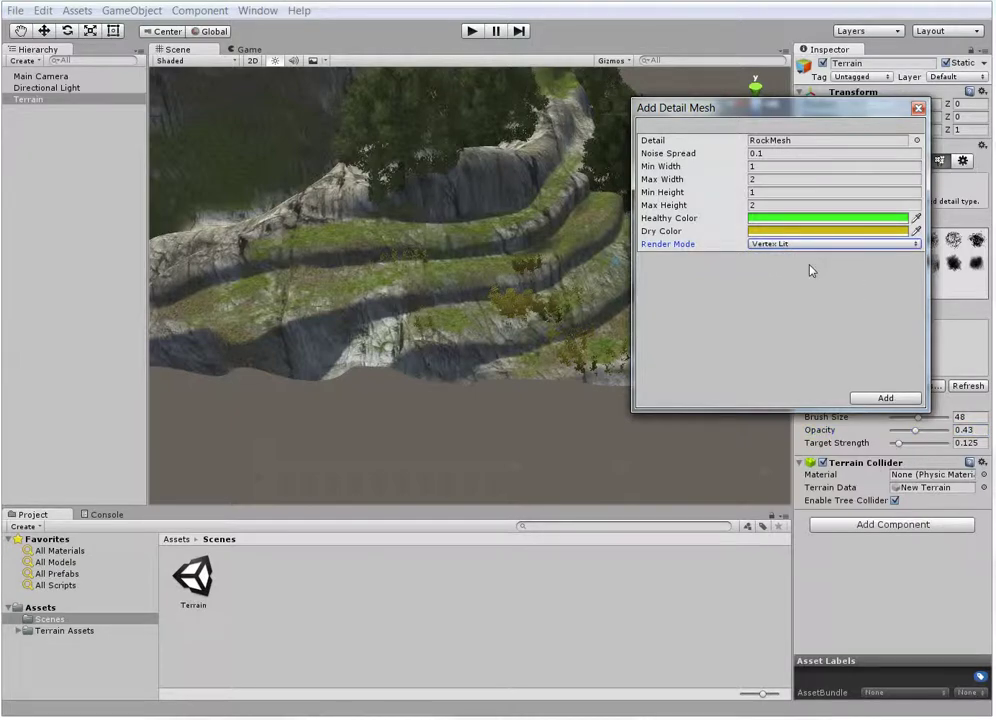
left_click(784, 217)
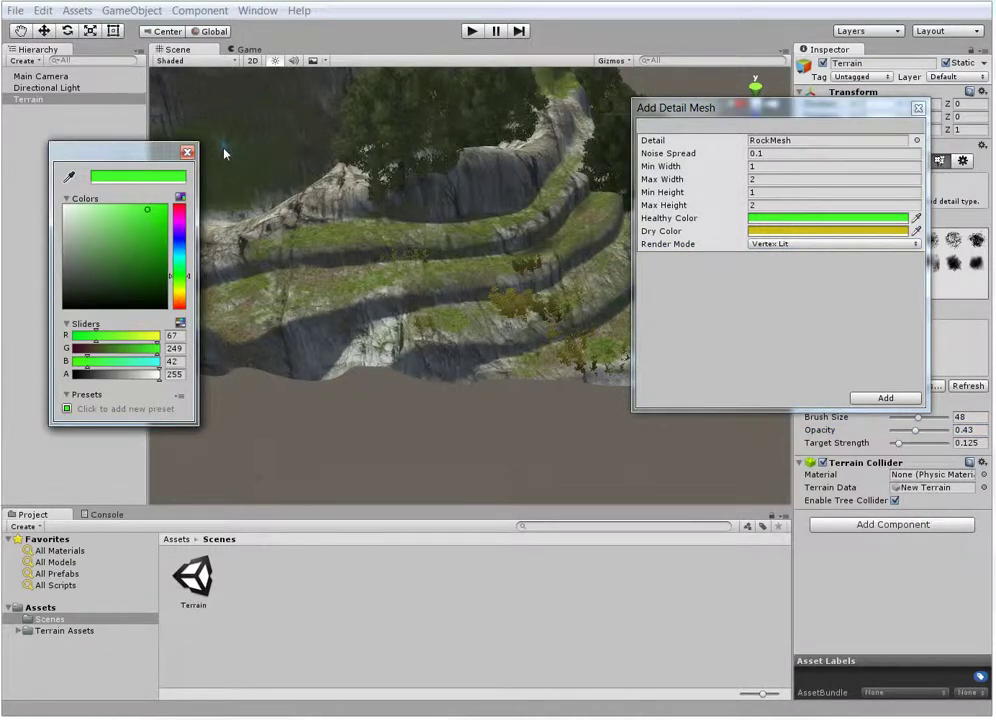
left_click(187, 152)
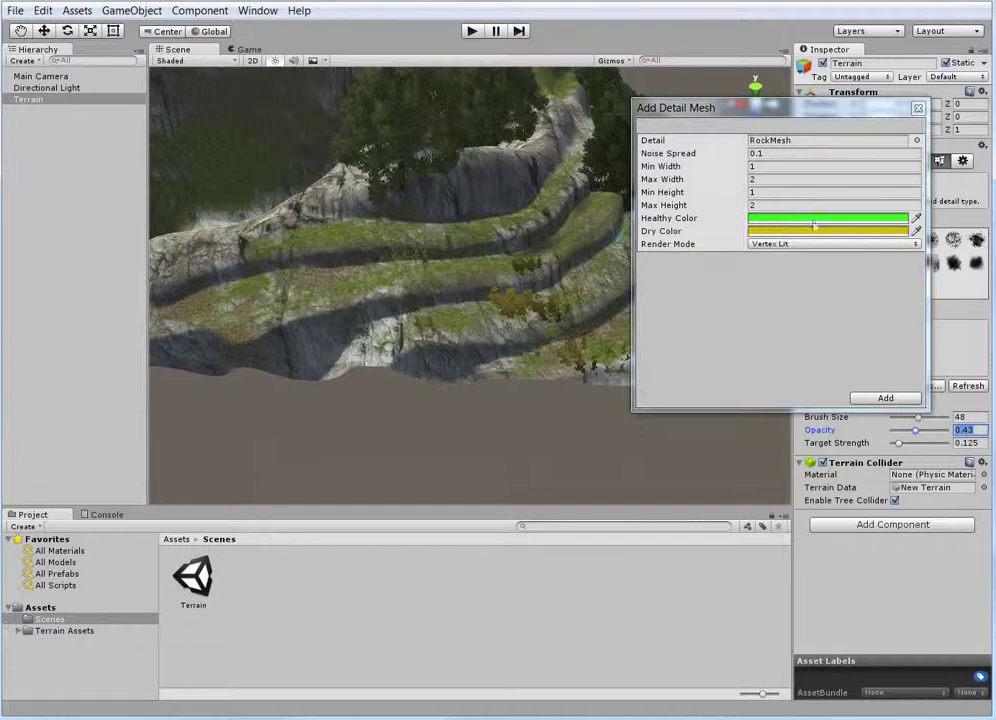
left_click(883, 398)
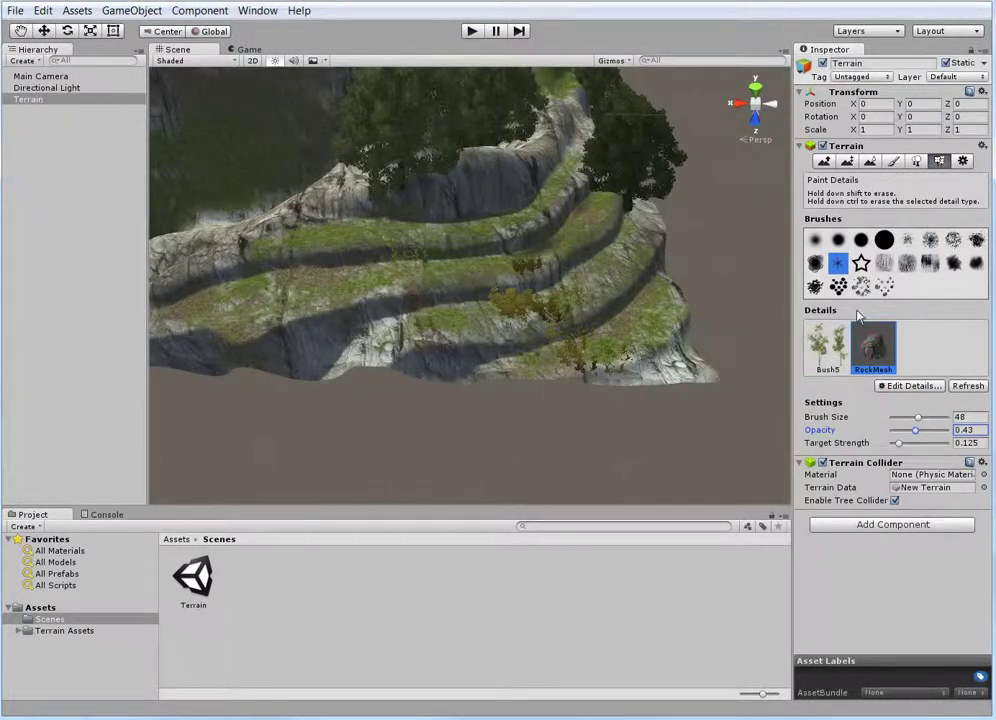
Set the RockMesh detail brush to opacity 0.1 and brush size 19
left_click(970, 430)
type(".1")
left_click_drag(918, 417, 905, 418)
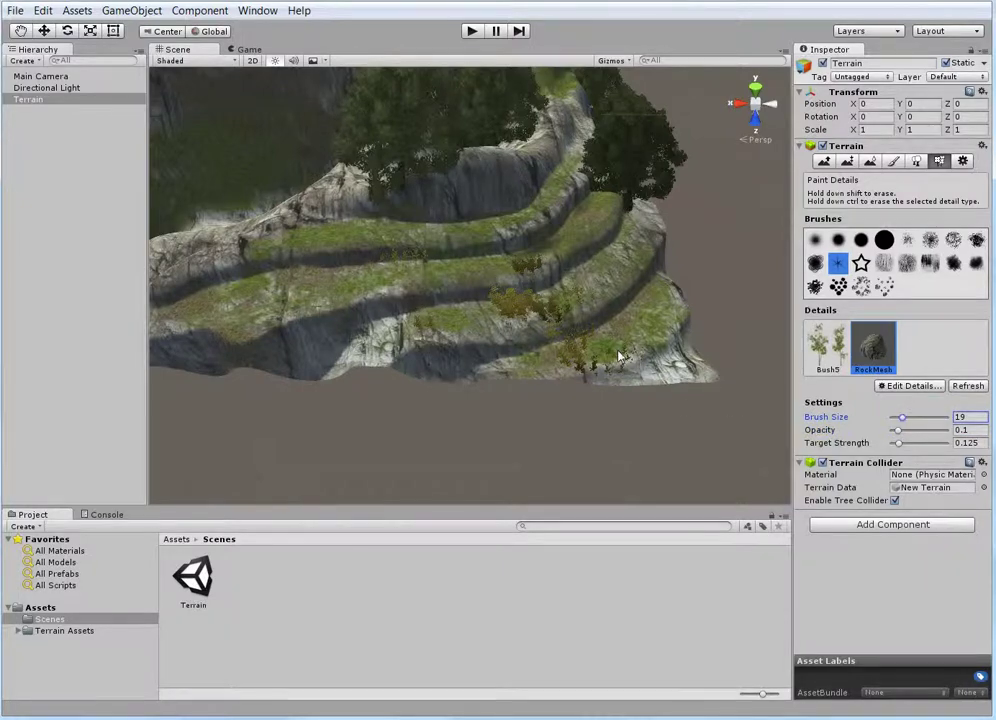
Paint a cluster of RockMesh details on the shaded slope between the bush groups
scroll(620, 357, "up", 3)
scroll(420, 335, "up", 5)
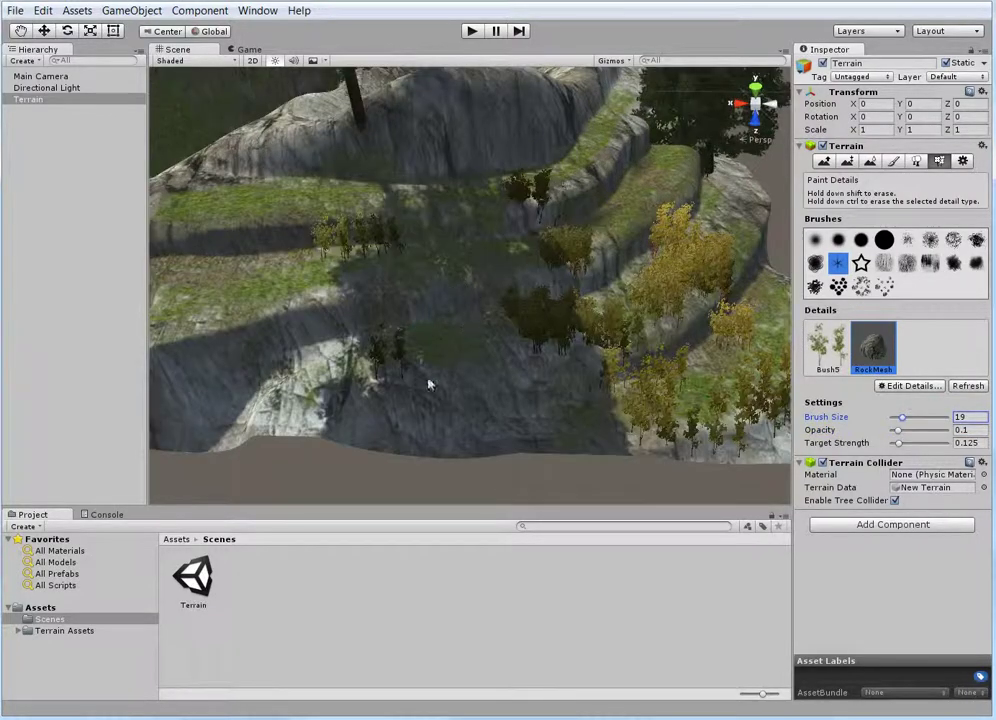
scroll(395, 297, "up", 2)
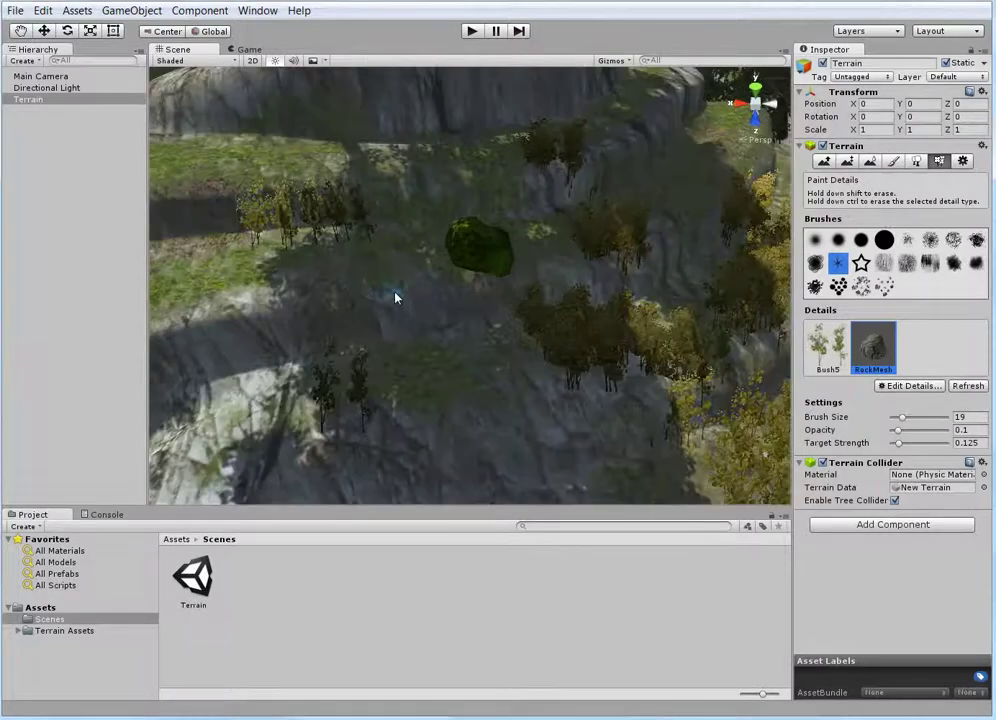
mouse_move(393, 289)
left_mouse_down()
mouse_move(378, 267)
mouse_move(442, 309)
mouse_move(393, 375)
left_mouse_up()
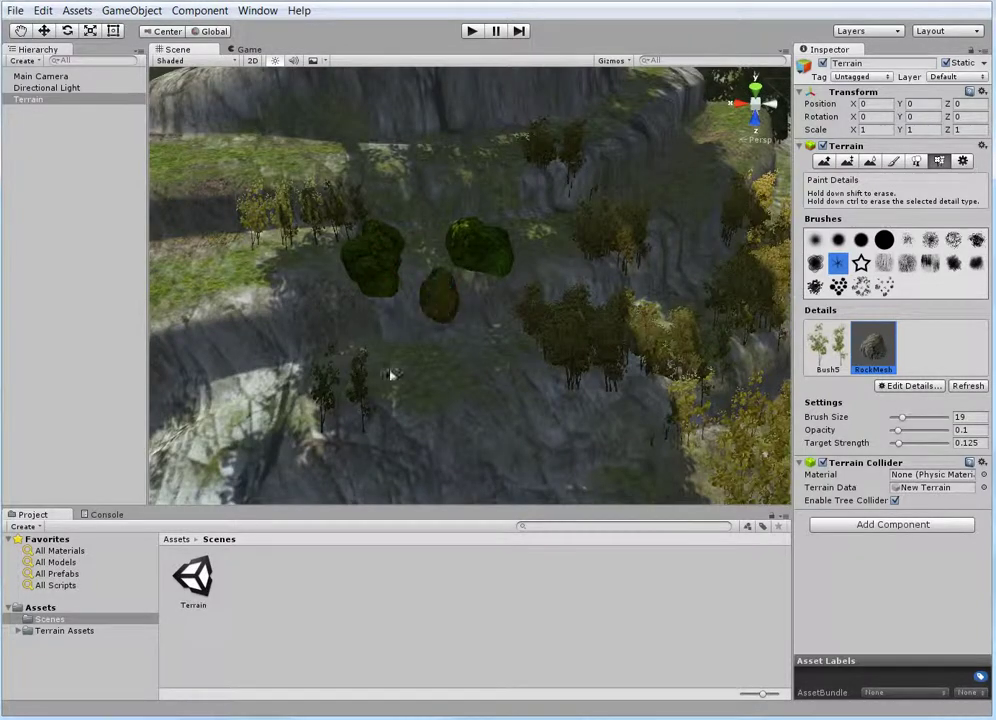
mouse_move(503, 327)
left_mouse_down()
mouse_move(413, 345)
mouse_move(391, 318)
mouse_move(422, 267)
mouse_move(488, 260)
left_mouse_up()
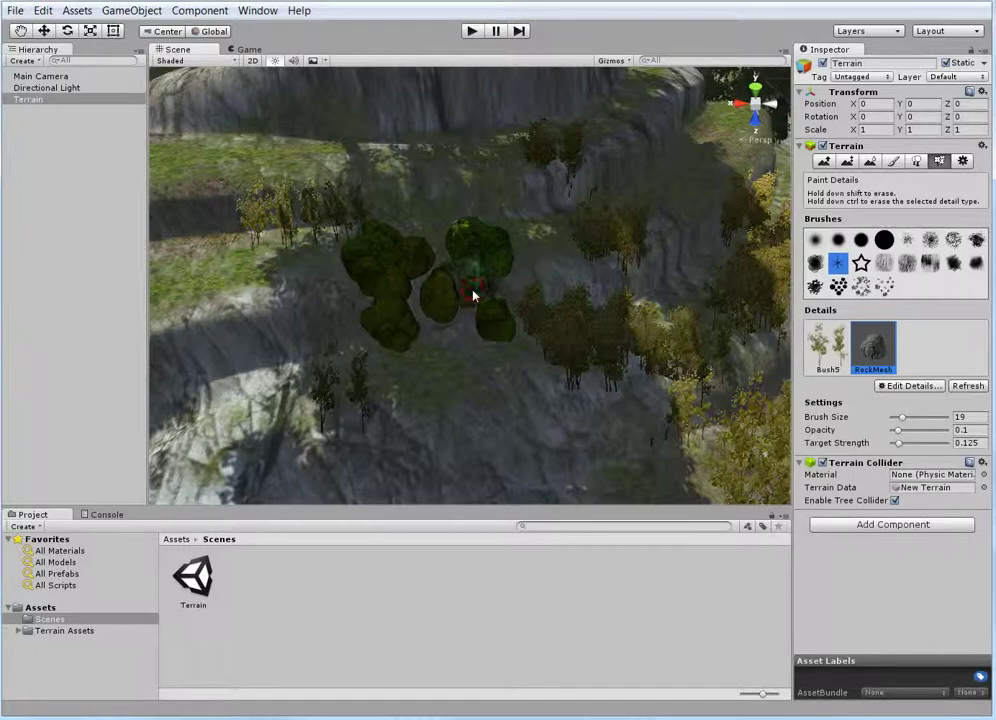
scroll(466, 300, "up", 3)
mouse_move(464, 315)
left_mouse_down()
mouse_move(569, 289)
mouse_move(471, 333)
mouse_move(404, 400)
mouse_move(382, 362)
mouse_move(498, 440)
mouse_move(324, 477)
left_mouse_up()
scroll(436, 358, "down", 4)
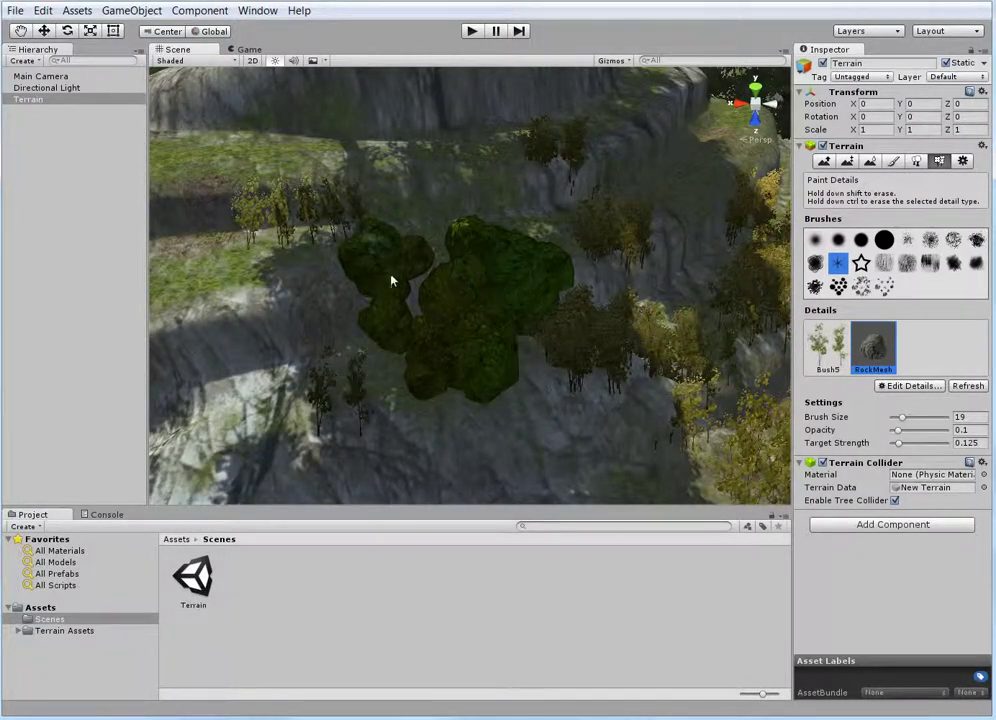
Edit the RockMesh detail and set its healthy color to white (255, 255, 255)
scroll(391, 281, "up", 4)
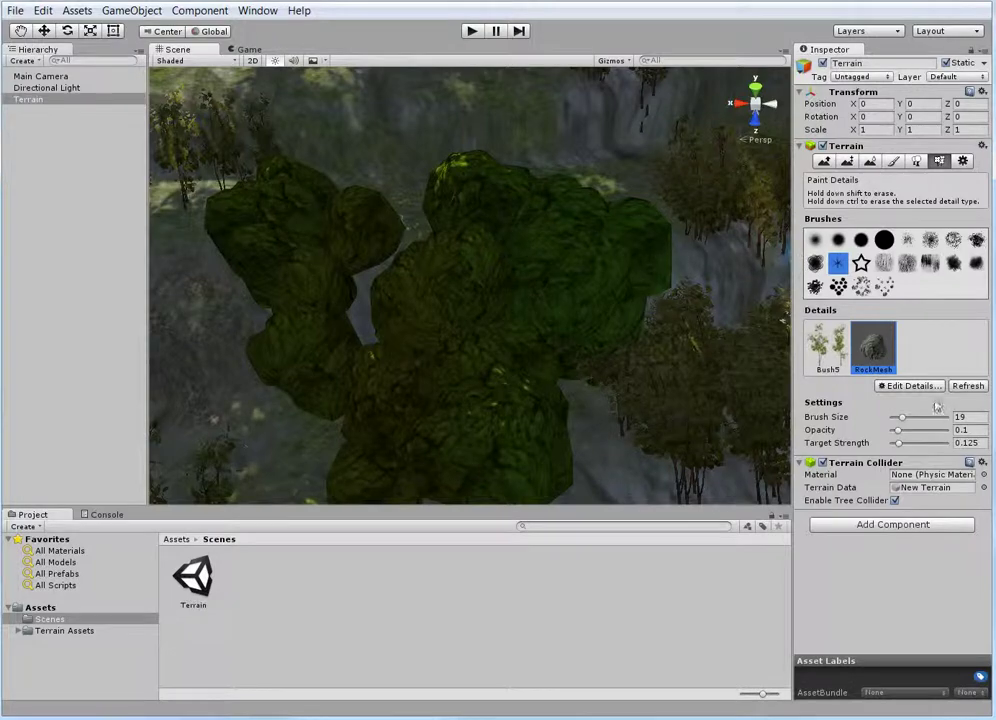
left_click(903, 387)
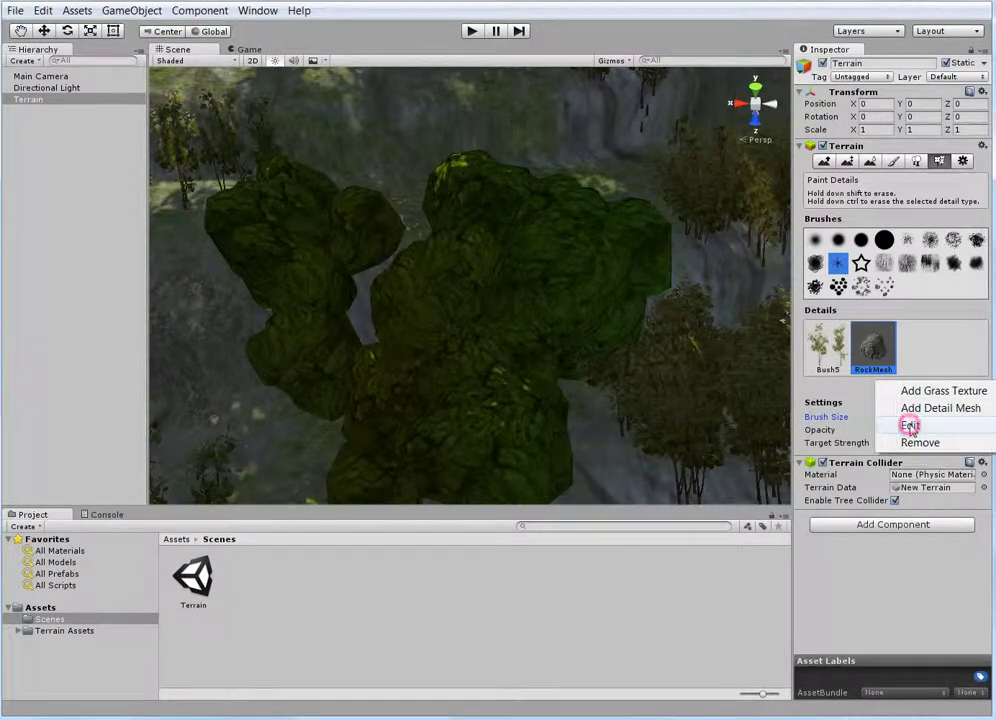
left_click(910, 426)
left_click(825, 219)
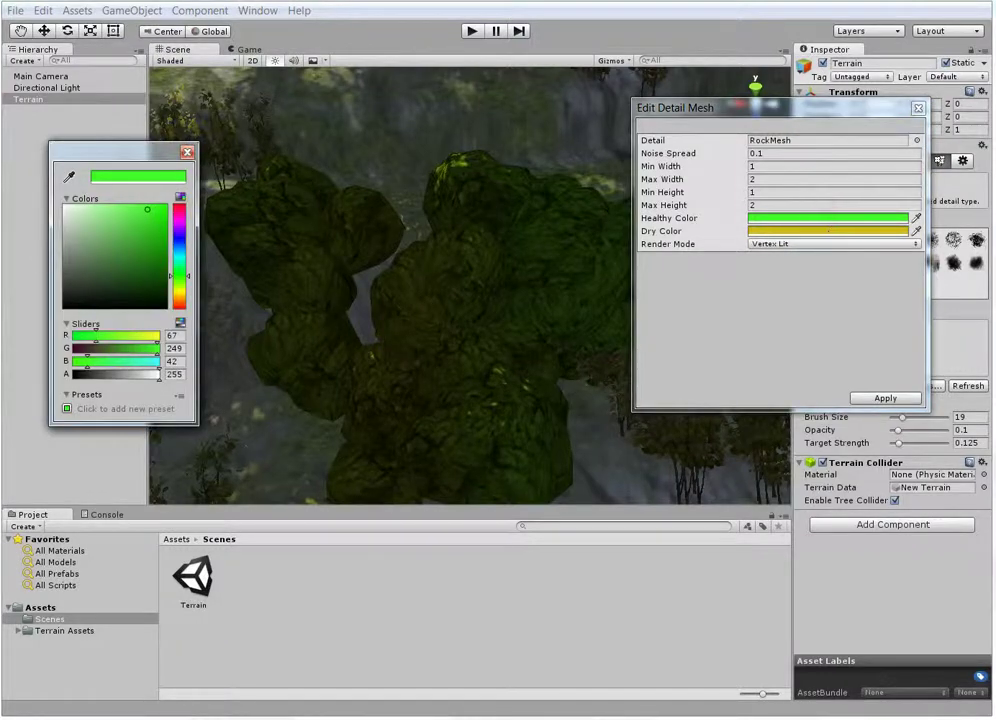
left_click(72, 224)
left_click_drag(72, 224, 64, 206)
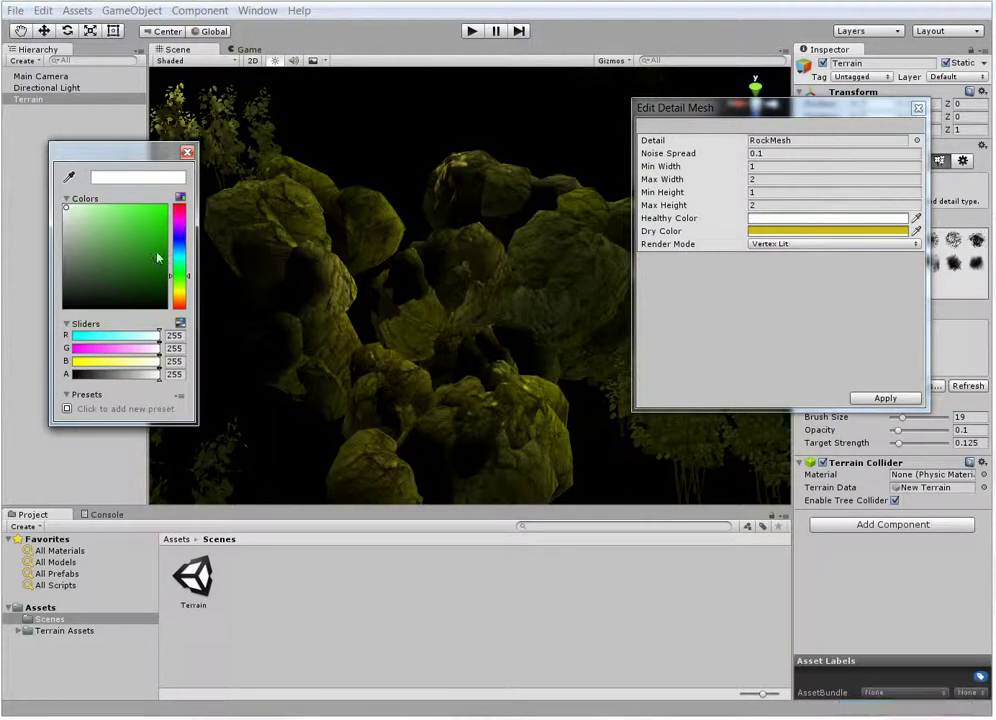
scroll(405, 341, "down", 5)
scroll(460, 333, "up", 3)
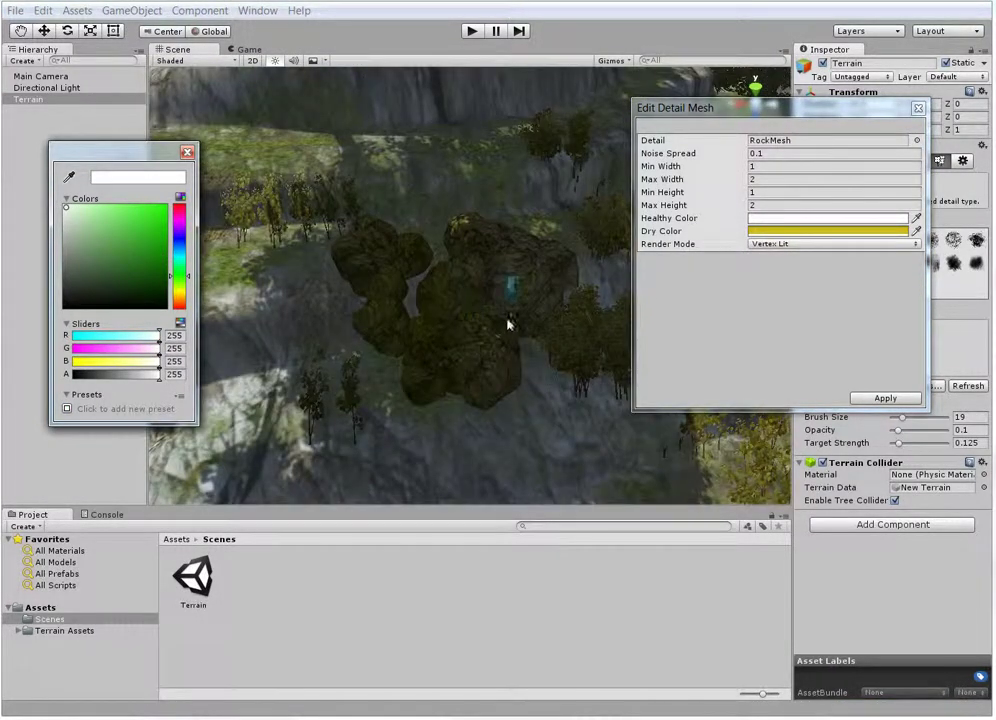
Set the RockMesh detail's dry color to pale beige (221, 218, 182) and apply the changes
left_click(786, 222)
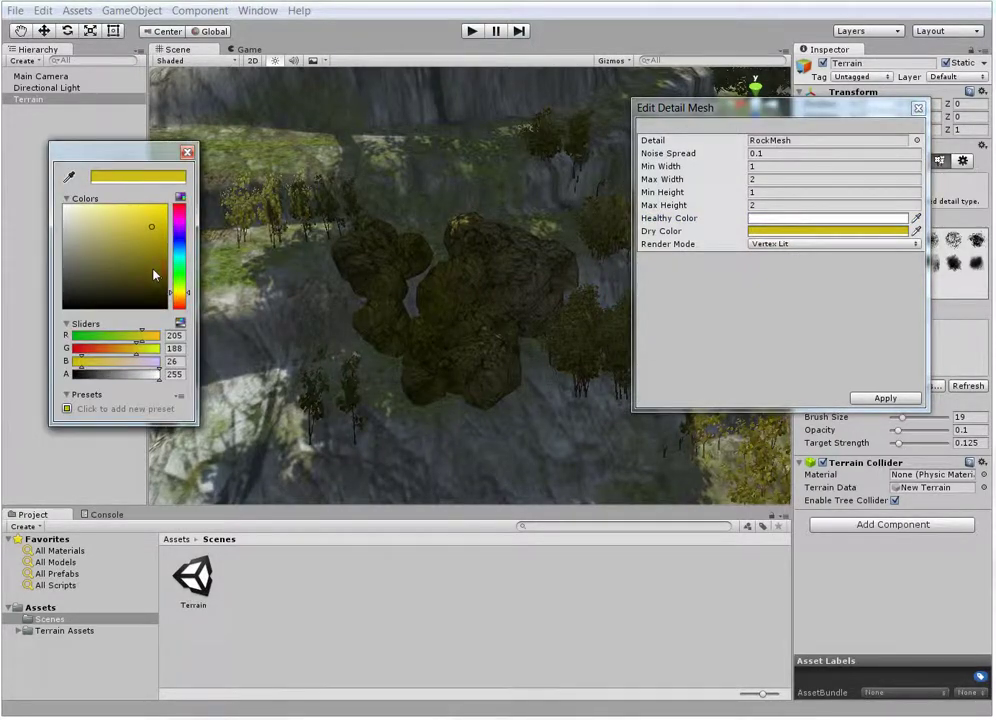
mouse_move(153, 272)
left_mouse_down()
mouse_move(64, 207)
mouse_move(96, 222)
mouse_move(83, 220)
left_mouse_up()
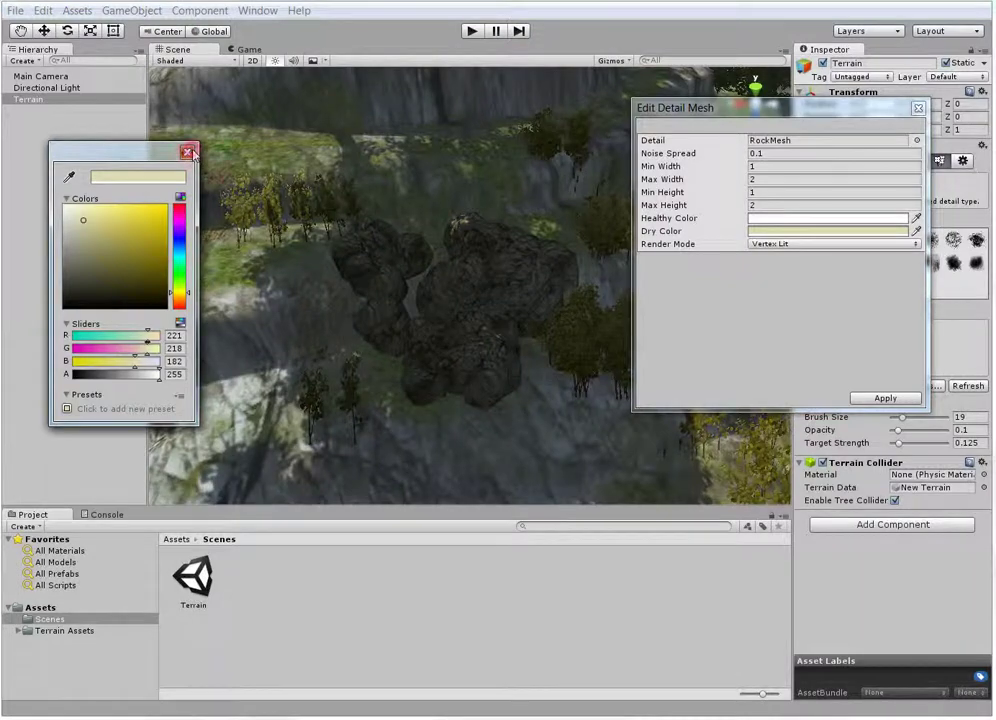
left_click(188, 152)
left_click(885, 398)
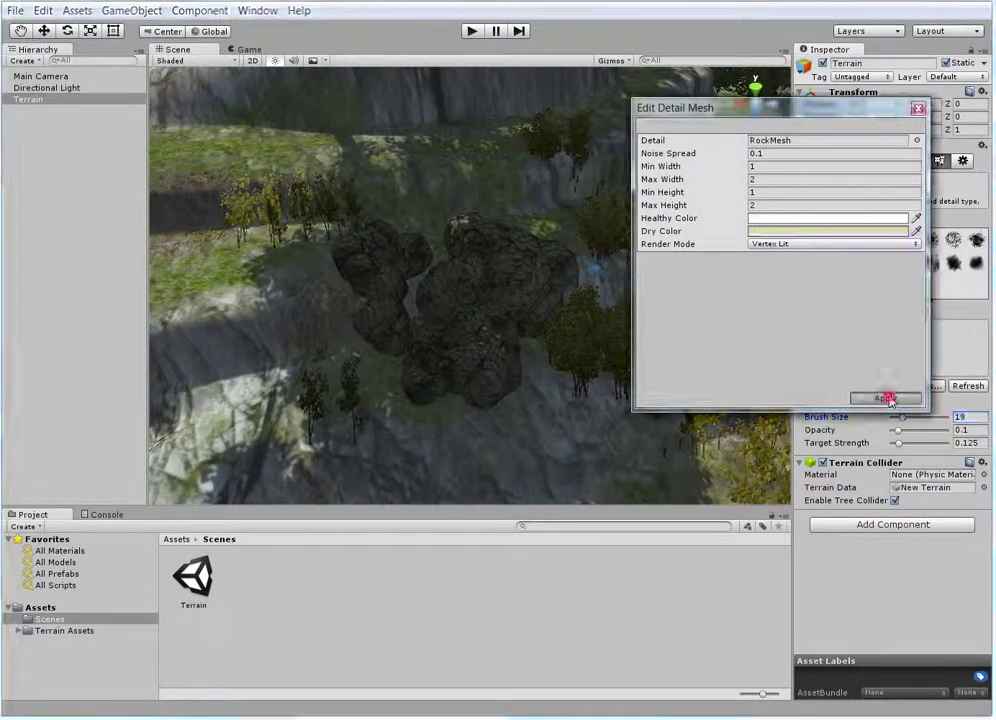
Paint a large RockMesh mound on the grassy terrace beside the existing rock cluster, using the solid round brush at size 61
scroll(447, 308, "down", 10)
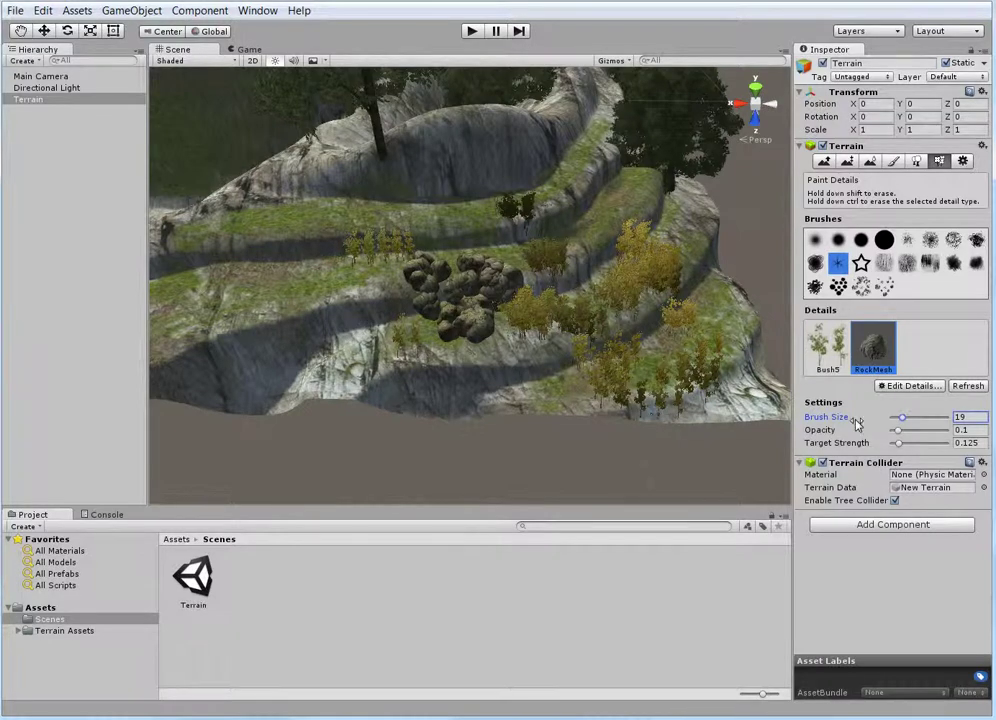
left_click(884, 240)
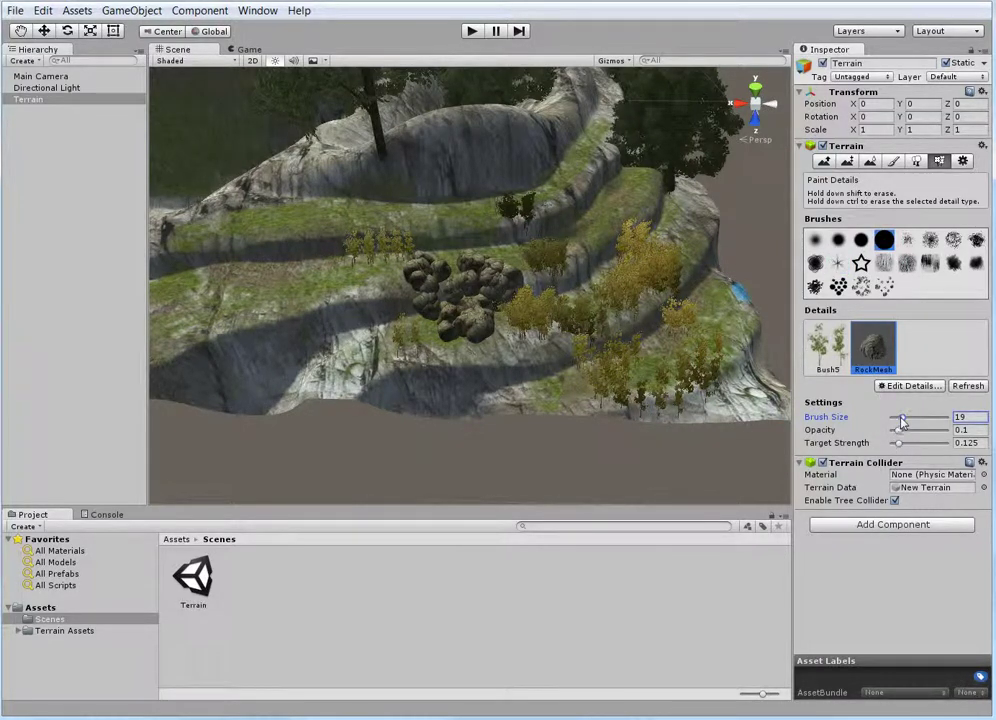
left_click_drag(902, 417, 926, 421)
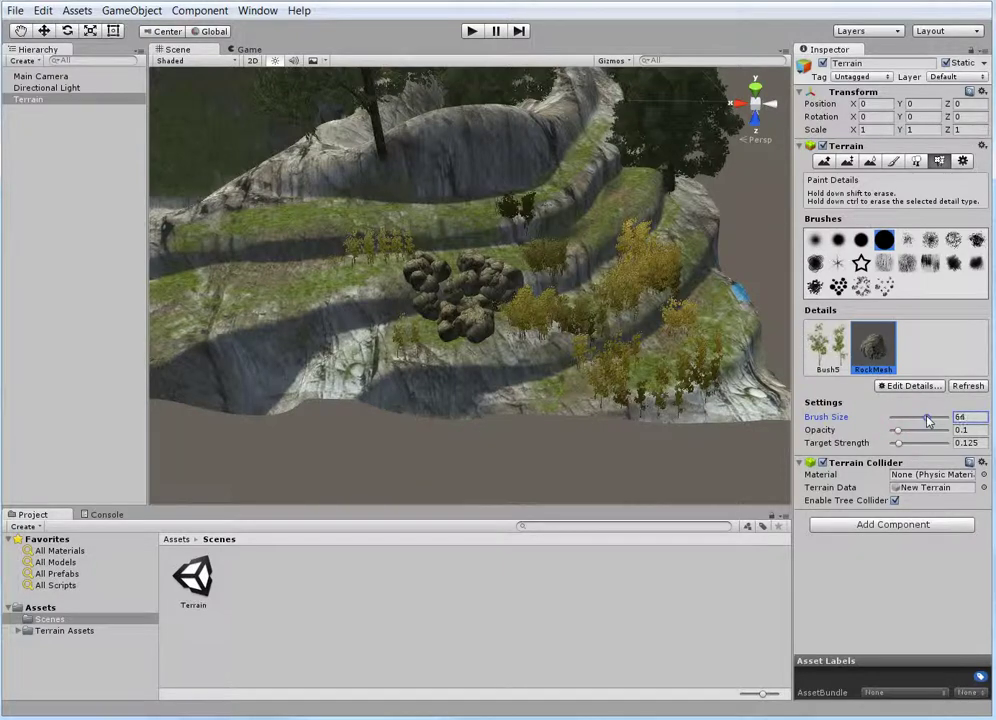
left_click(313, 282)
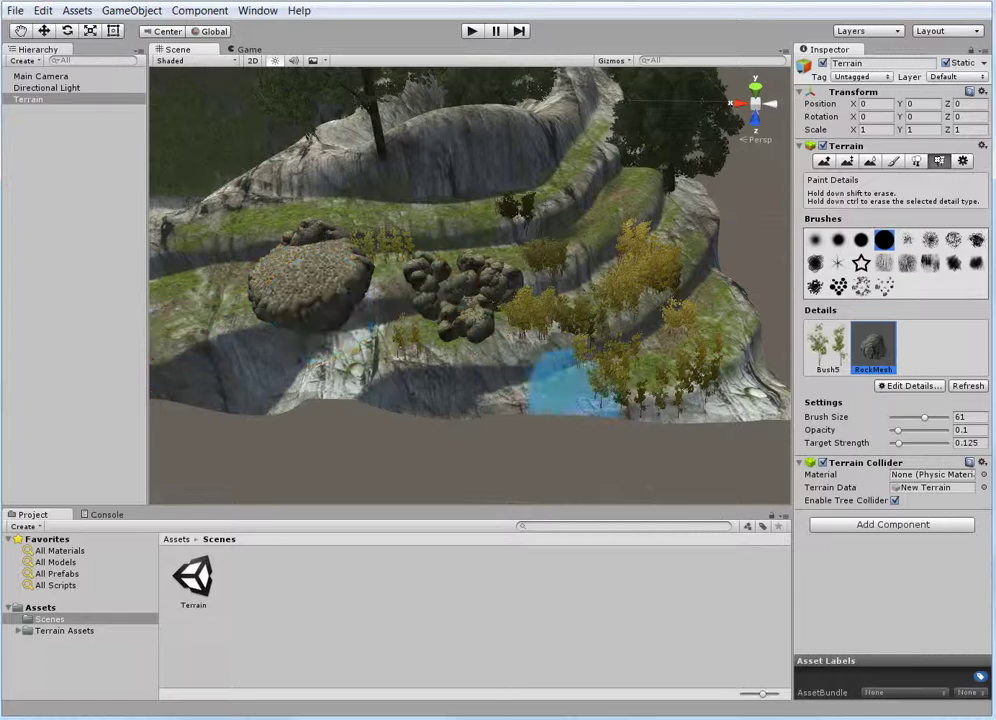
Reduce the brush size to 19 and paint two smaller RockMesh clumps on the lower slope near the terrain's edge
left_click_drag(924, 418, 902, 418)
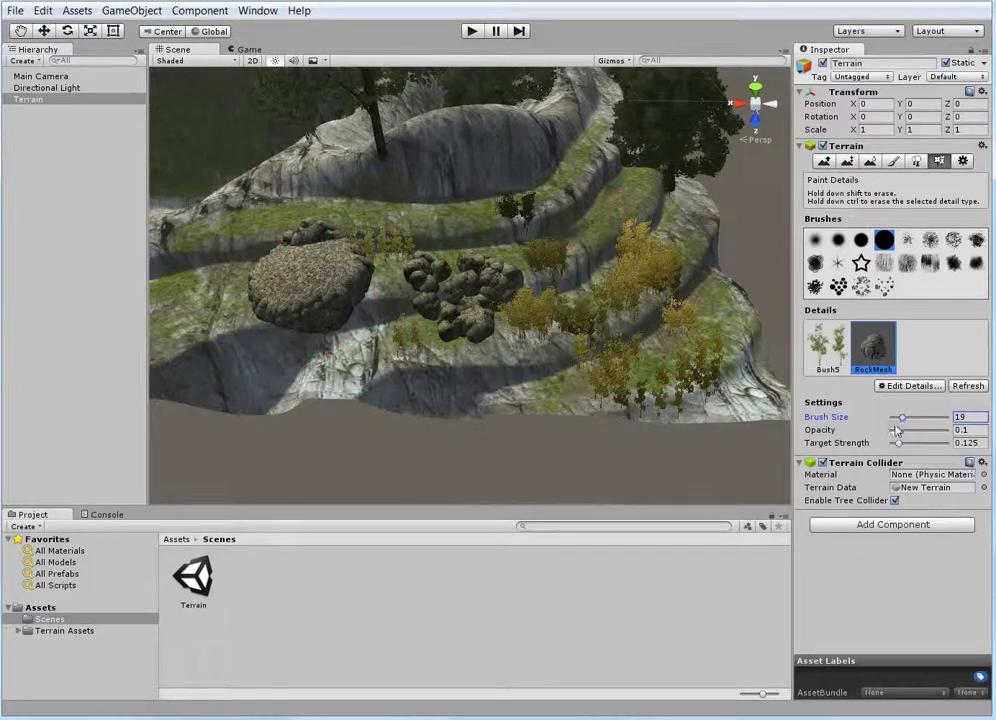
left_click(482, 398)
left_click(396, 362)
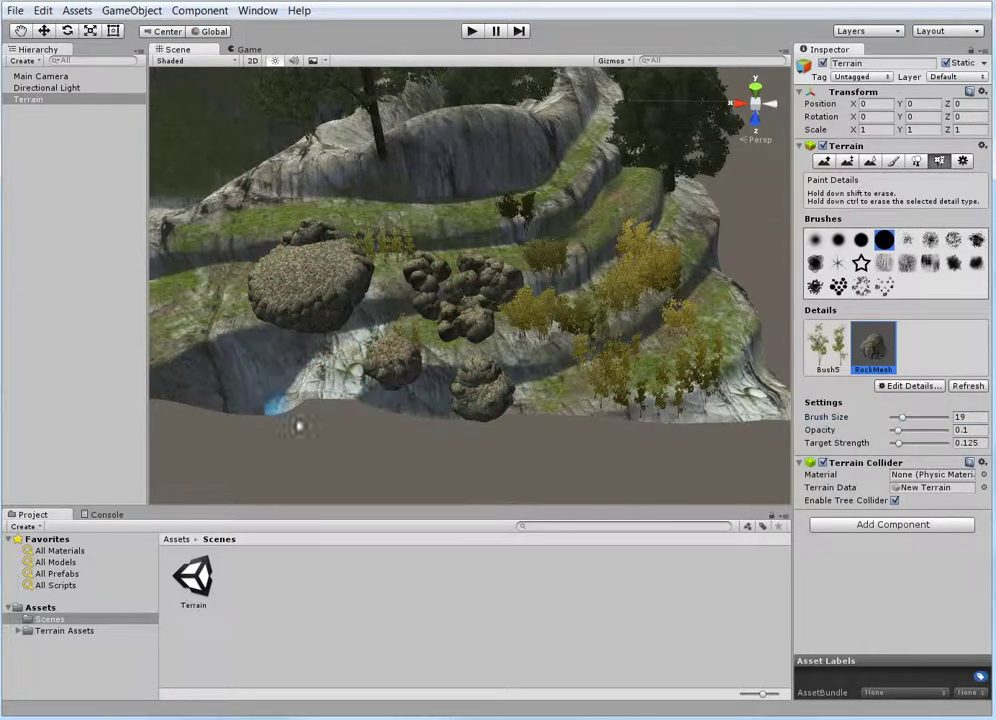
Set the brush size to 2 and paint a few single RockMesh boulders on the lower slope beside the yellow bushes
left_click_drag(826, 416, 789, 425)
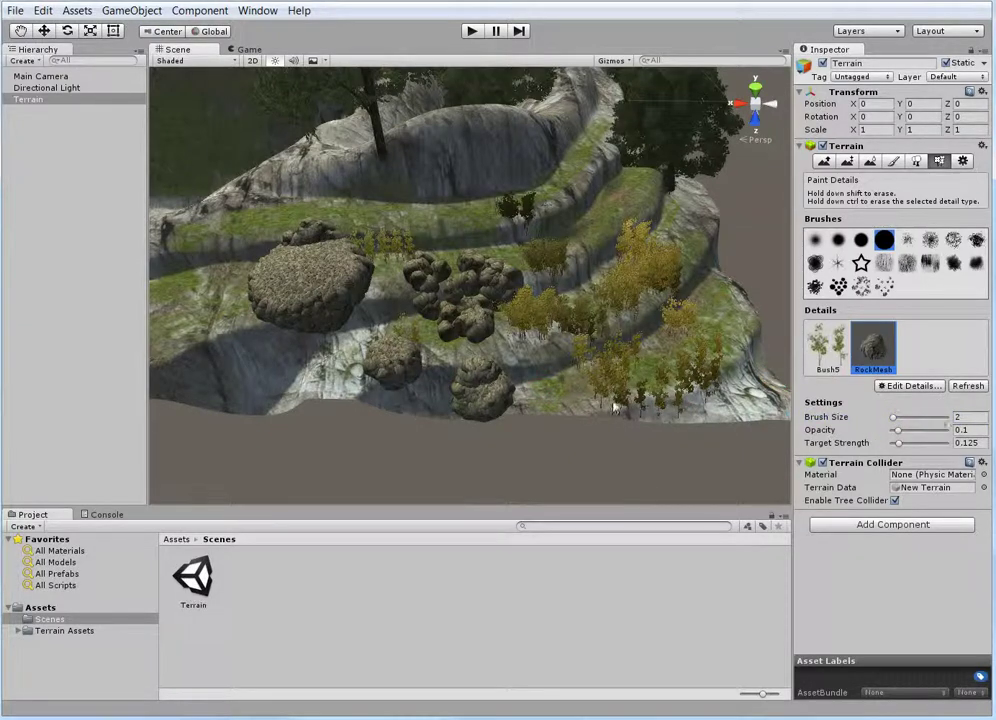
scroll(572, 410, "up", 3)
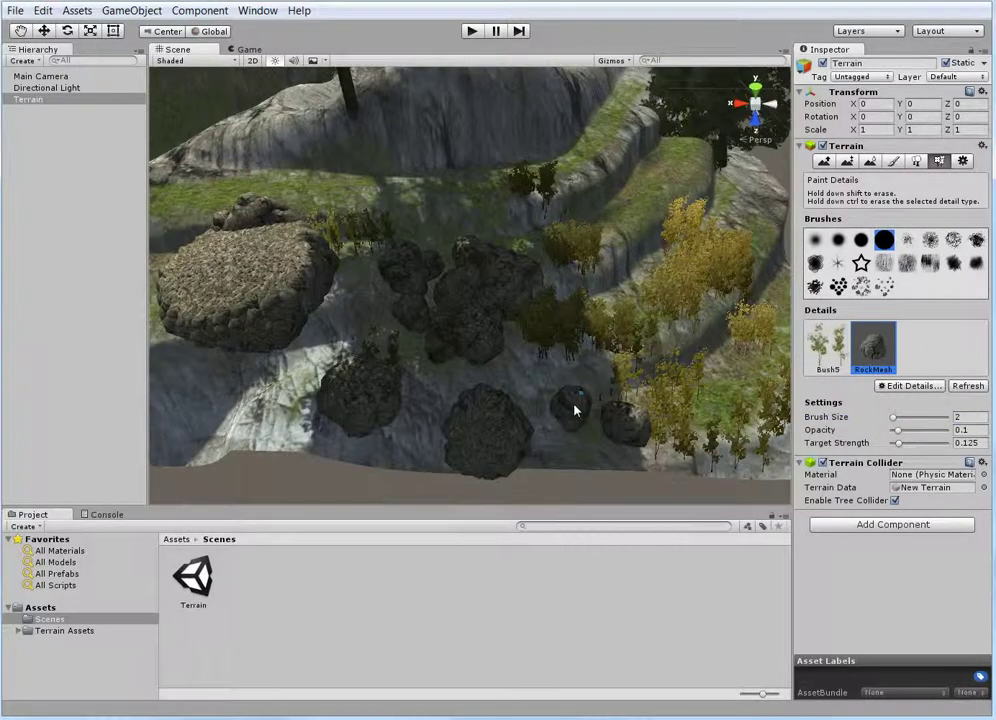
scroll(538, 358, "down", 3)
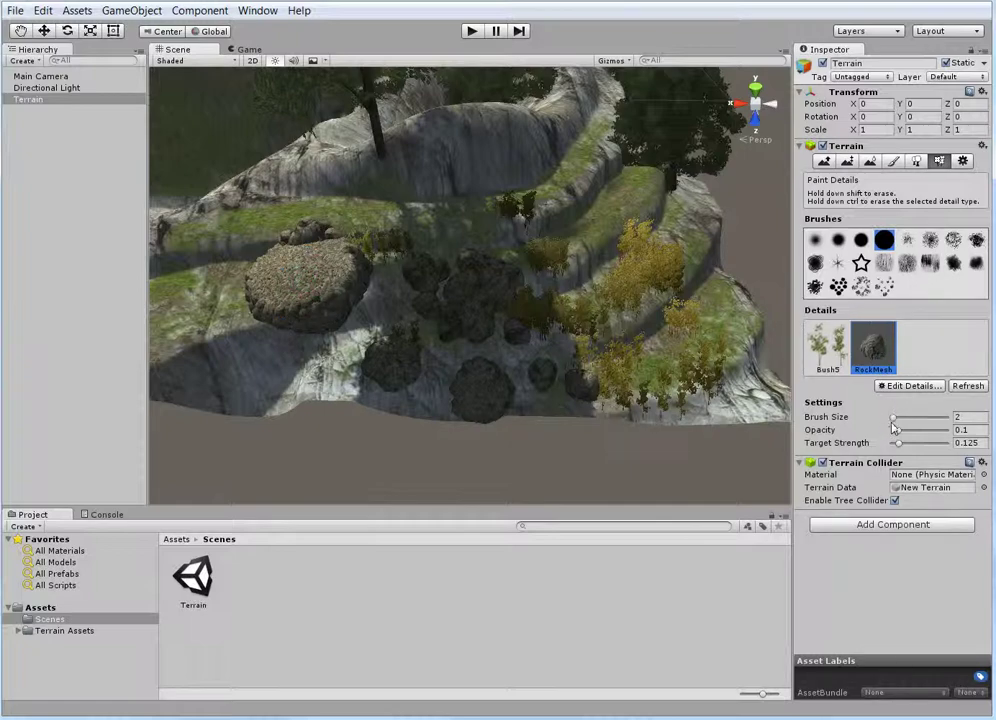
Erase the large rock mound and the two smaller clumps on the lower slope with a brush size of 58
left_click_drag(893, 417, 928, 430)
mouse_move(342, 258)
left_mouse_down("shift")
mouse_move(322, 258)
mouse_move(318, 318)
mouse_move(266, 241)
mouse_move(411, 400)
mouse_move(507, 427)
mouse_move(472, 420)
left_mouse_up("shift")
scroll(410, 375, "up", 3)
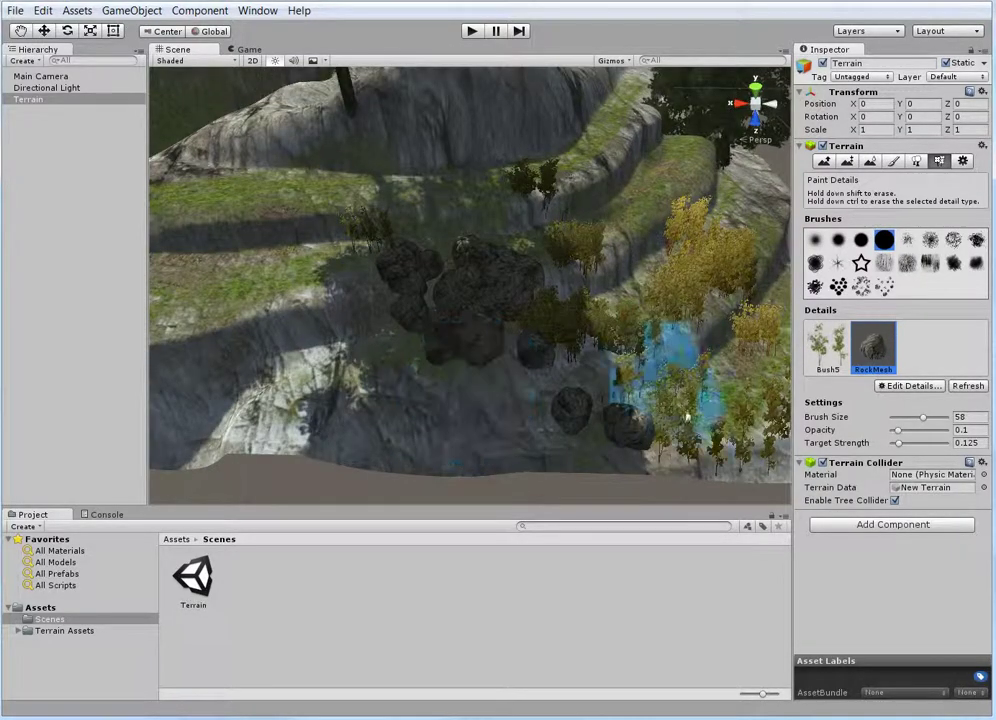
Set the brush size to 1 and scatter individual RockMesh boulders across the terrace and lower slope around the rock cluster
left_click_drag(922, 417, 898, 422)
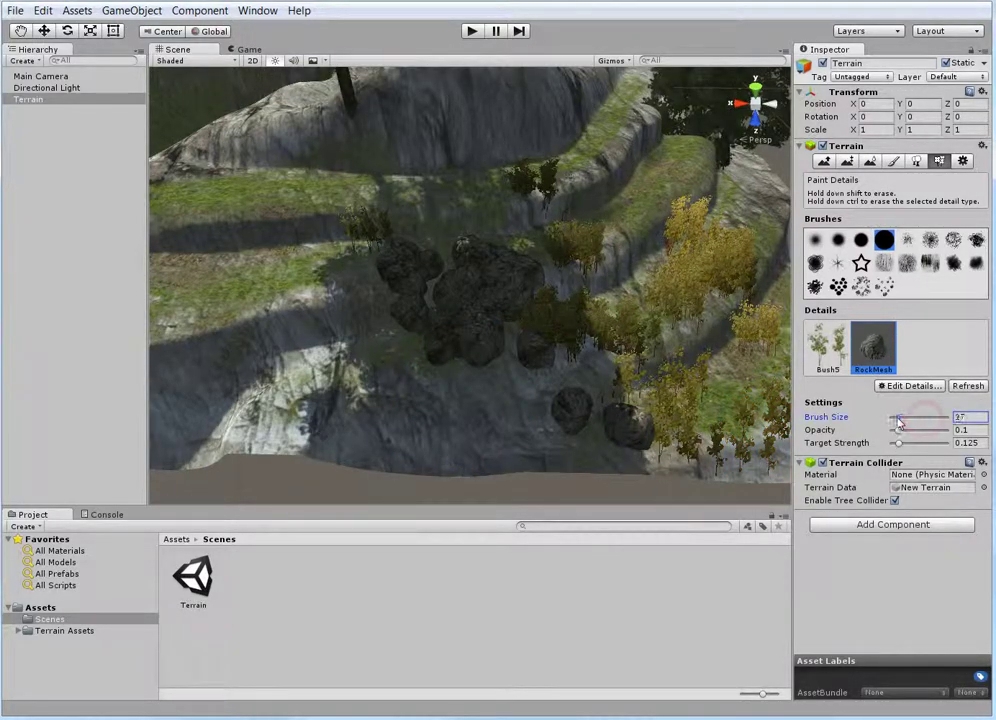
left_click_drag(964, 417, 939, 415)
left_click(313, 280)
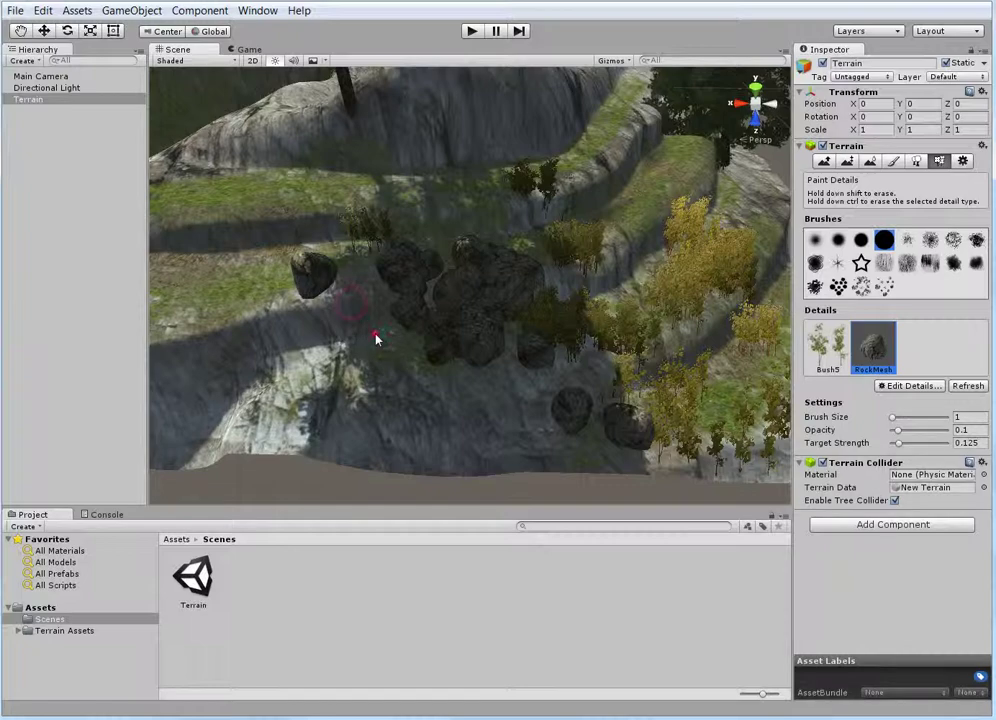
left_click(291, 394)
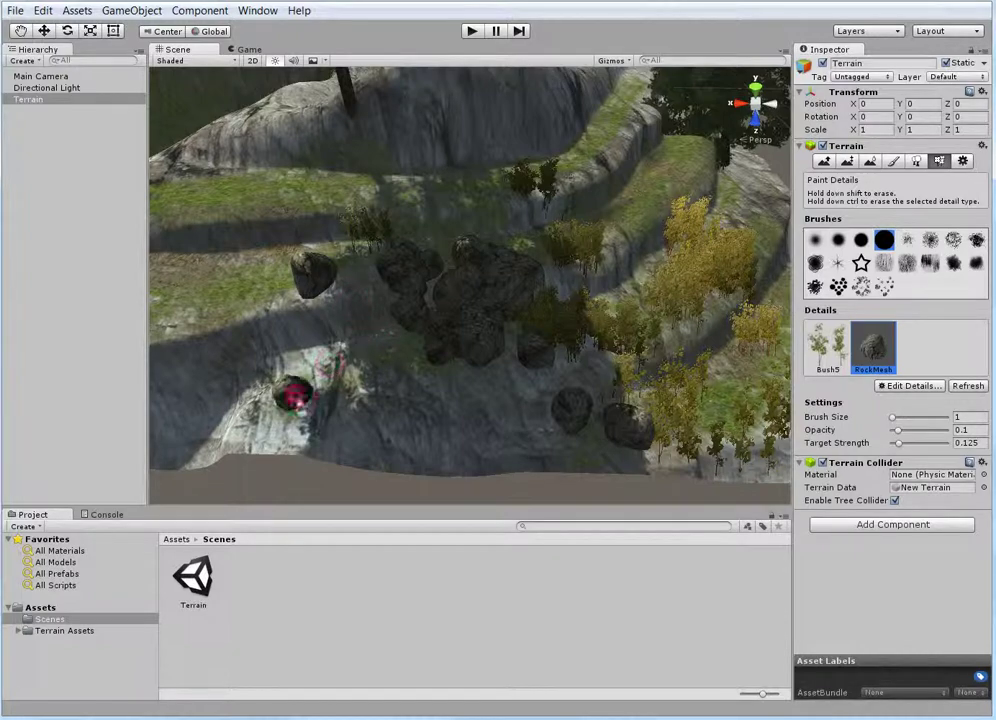
left_click(328, 428)
left_click(384, 390)
left_click(340, 340)
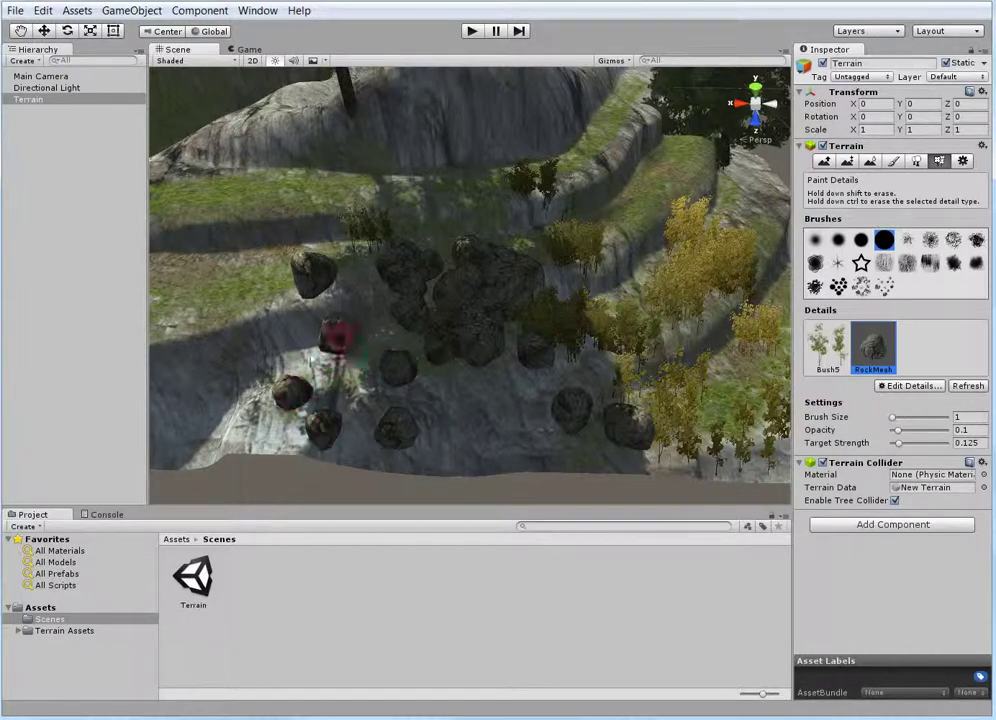
left_click(338, 338)
scroll(457, 373, "down", 3)
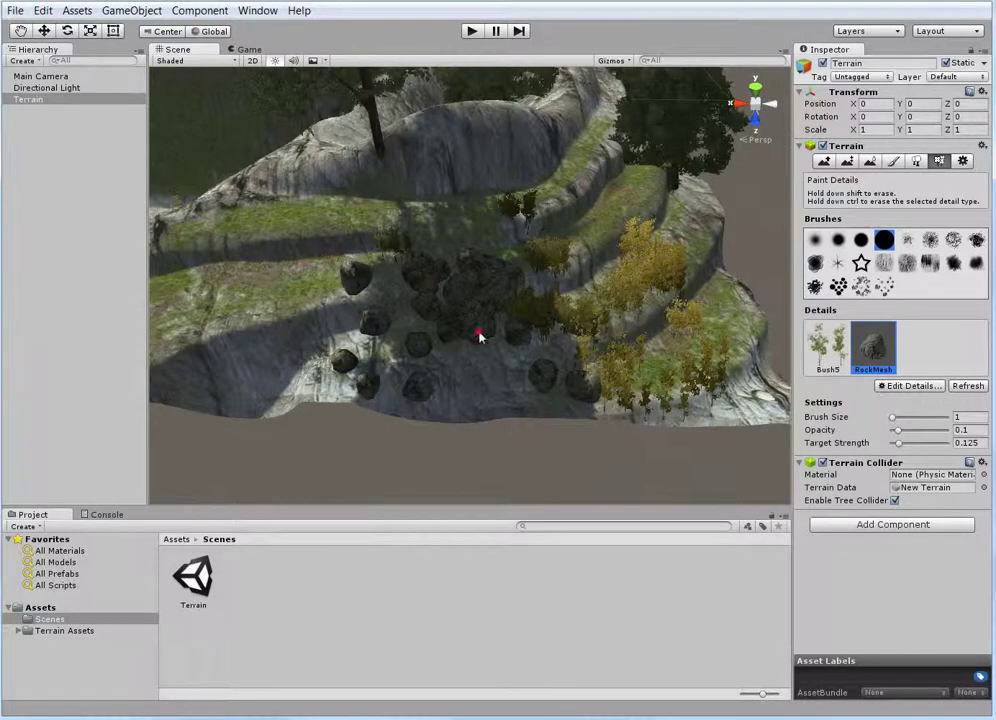
left_click(447, 393)
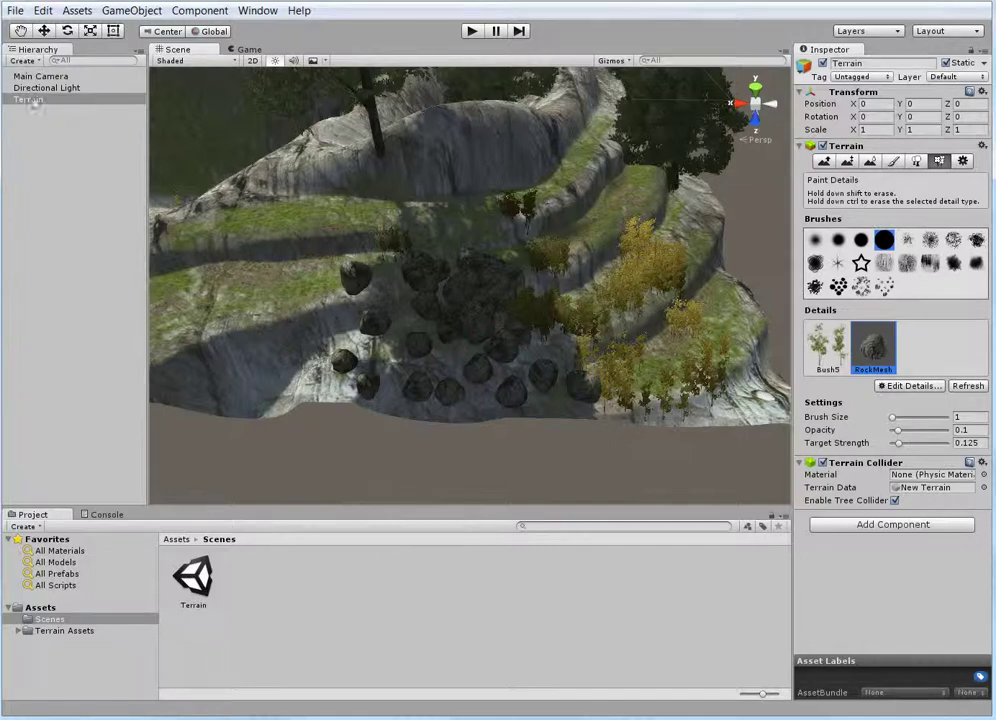
Deselect and reselect the Terrain object, and switch it to the Raise / Lower Terrain tool
left_click(22, 68)
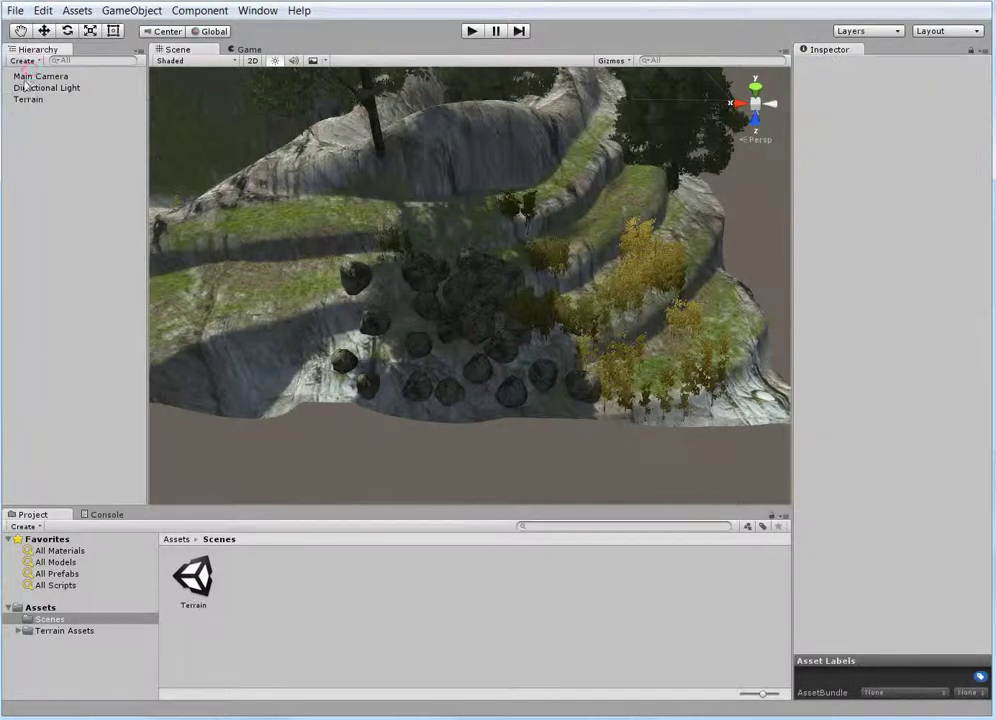
left_click(27, 99)
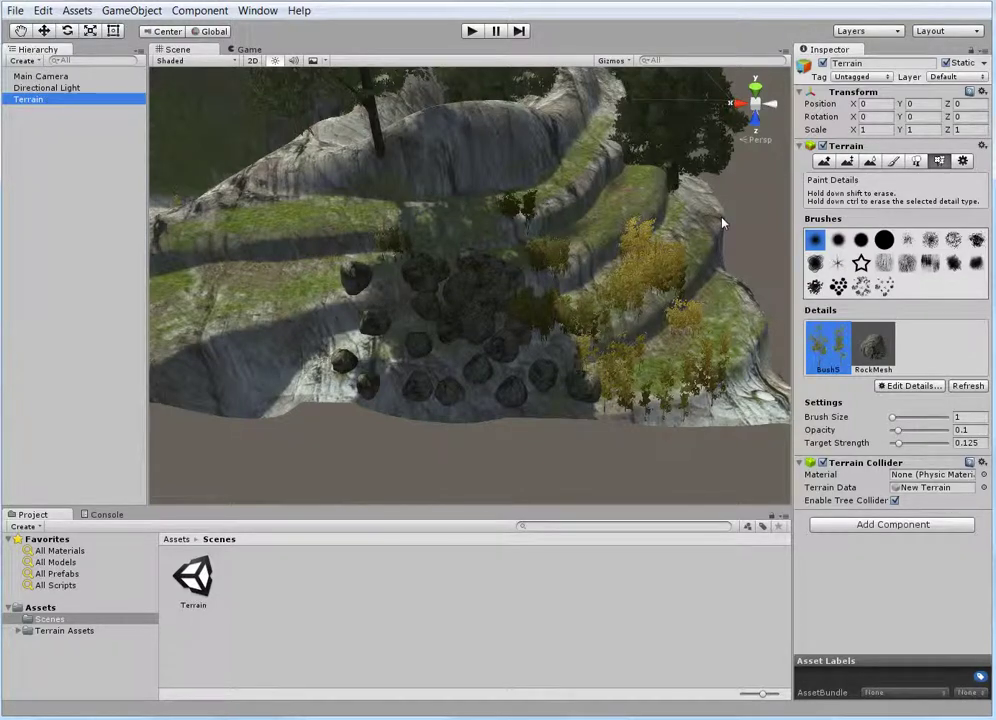
left_click(823, 162)
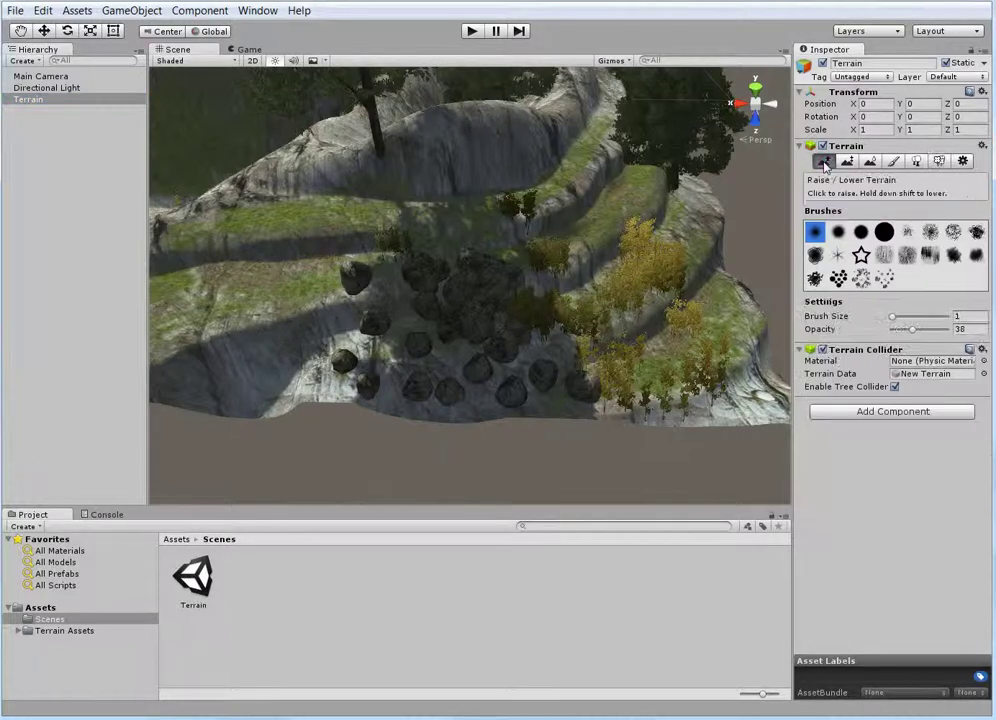
Examine the painted rocks and bushes on the terraced slope from close up, from a distance and from several angles
scroll(470, 420, "up", 3)
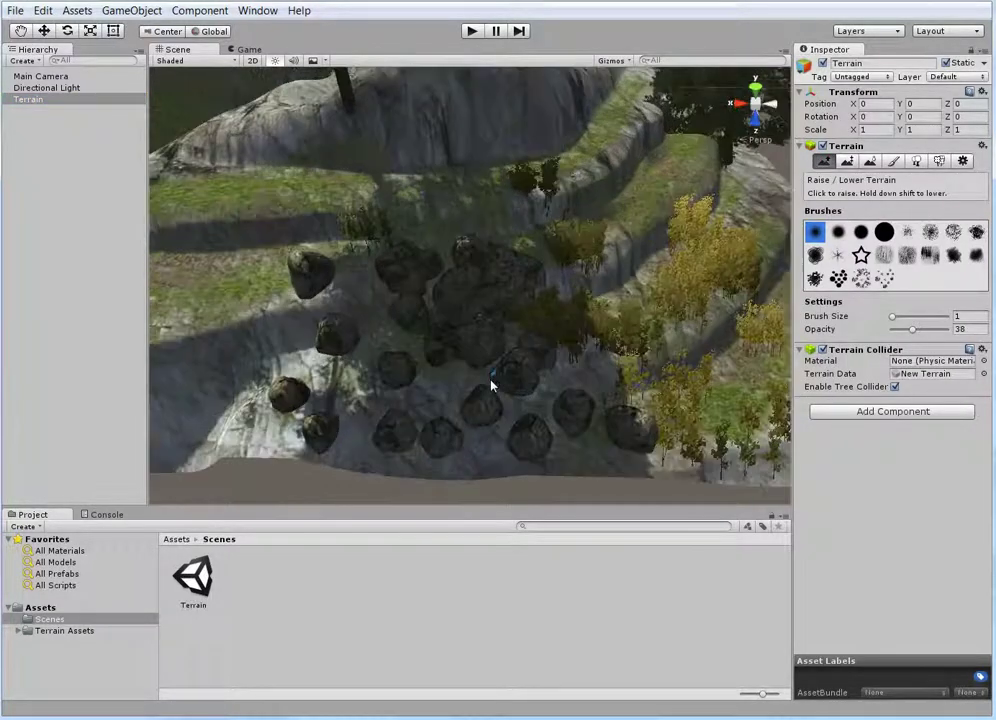
scroll(472, 426, "down", 2)
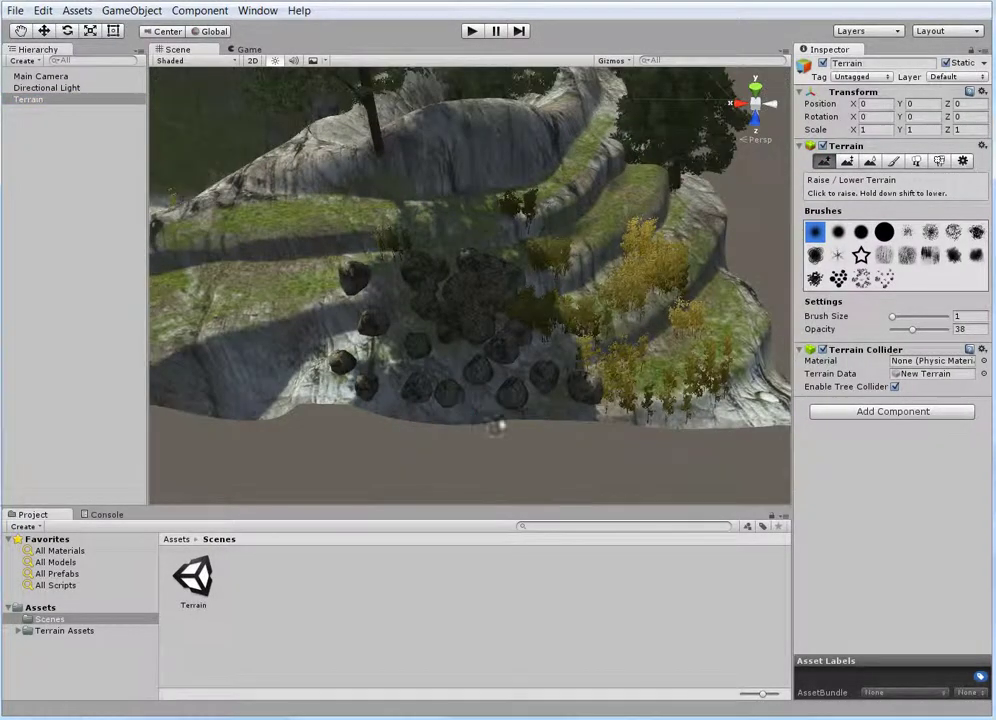
left_click_drag(610, 416, 658, 266, "alt")
scroll(283, 405, "down", 5)
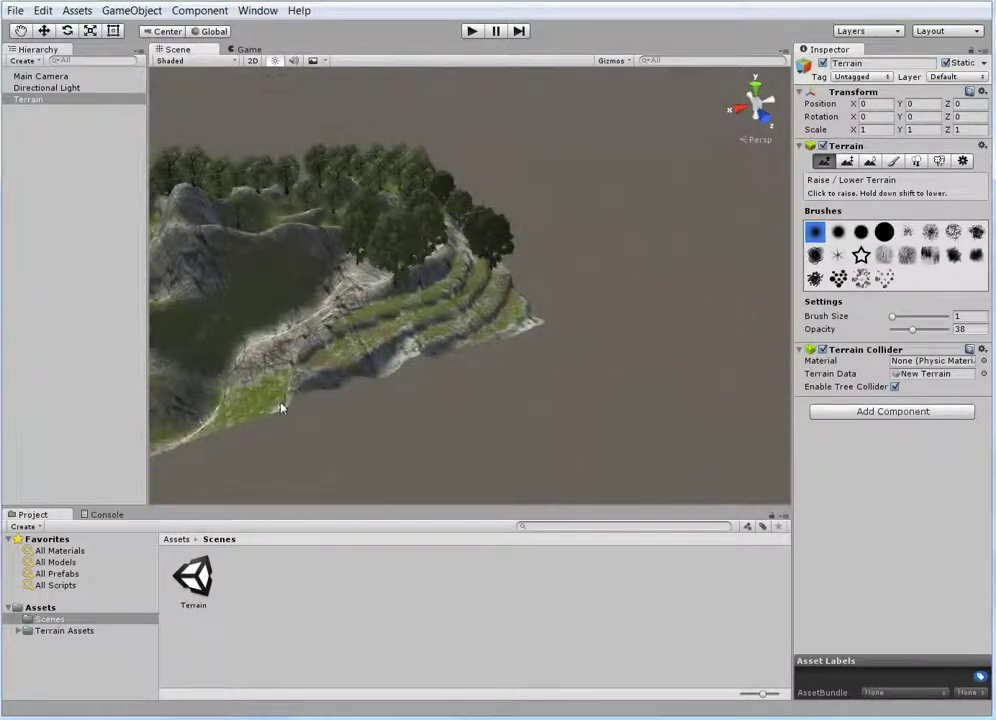
scroll(469, 356, "up", 6)
mouse_move(329, 340)
middle_mouse_down()
mouse_move(364, 308)
mouse_move(342, 300)
mouse_move(344, 308)
middle_mouse_up()
scroll(424, 345, "up", 5)
scroll(428, 343, "down", 5)
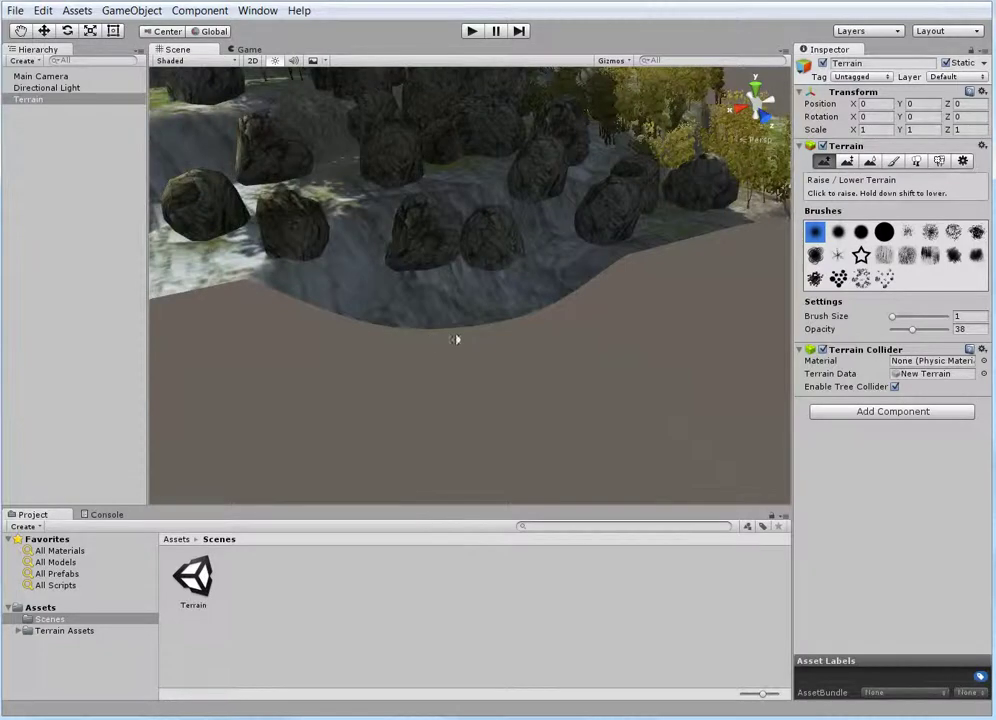
scroll(402, 291, "down", 6)
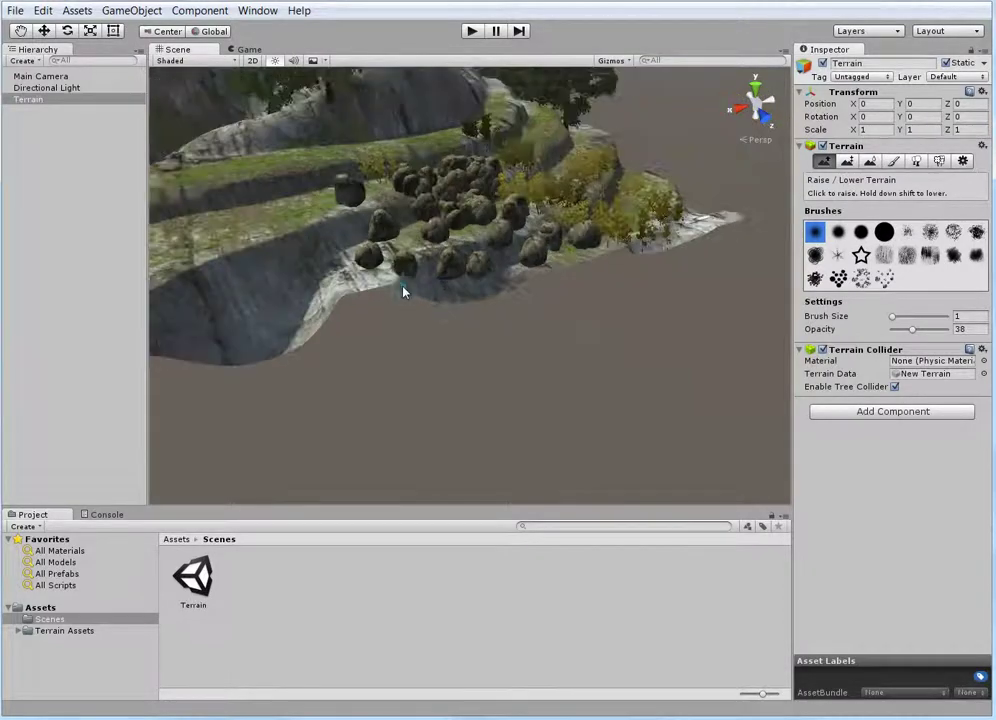
right_click_drag(530, 334, 461, 318)
scroll(480, 298, "up", 5)
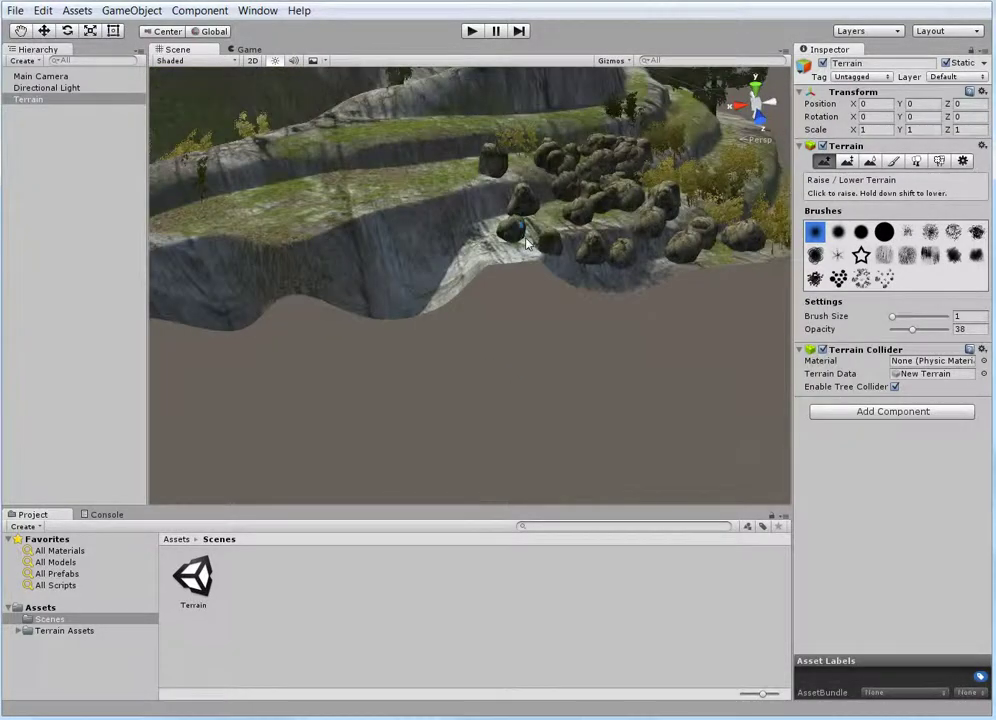
middle_click_drag(574, 268, 543, 283)
left_click_drag(542, 283, 660, 240, "alt")
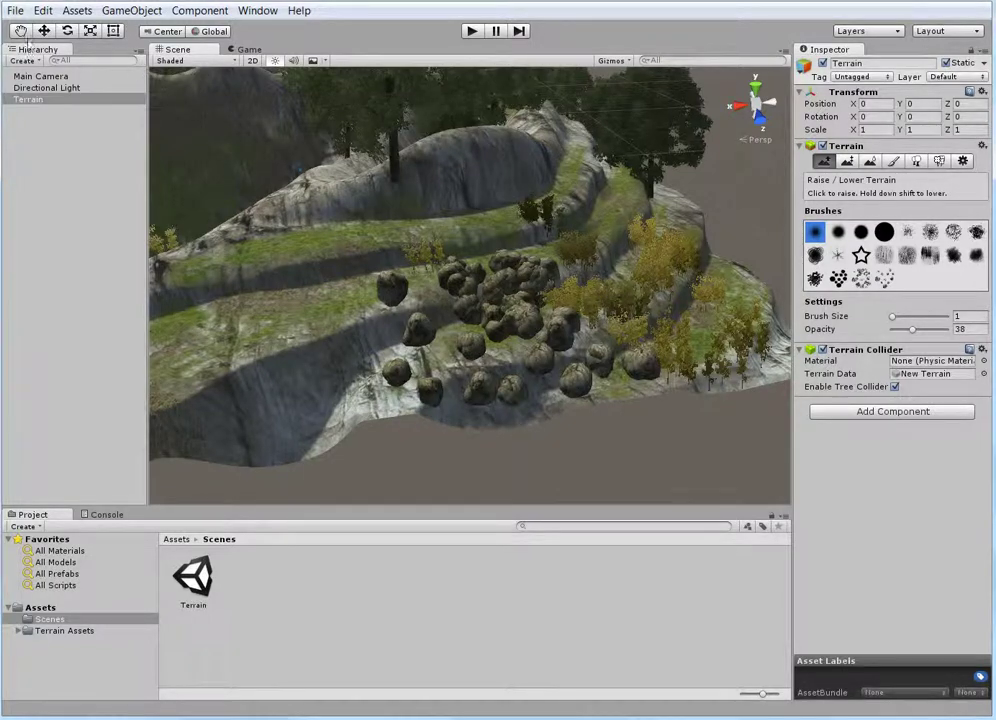
Save the scene and the project
left_click(15, 10)
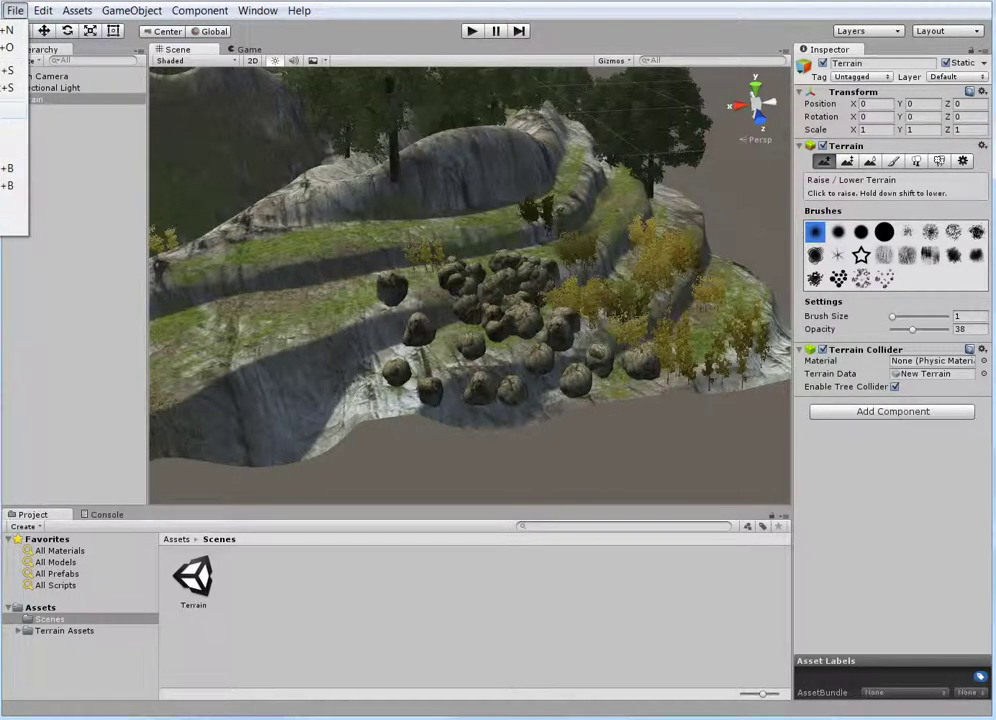
left_click(8, 70)
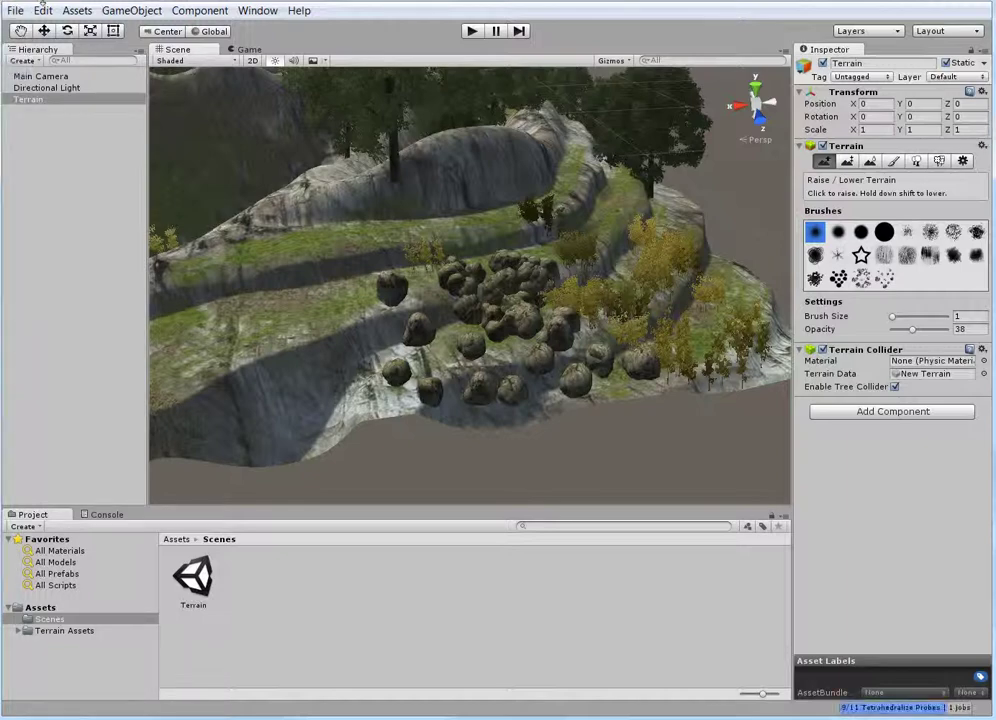
left_click(16, 10)
left_click(275, 61)
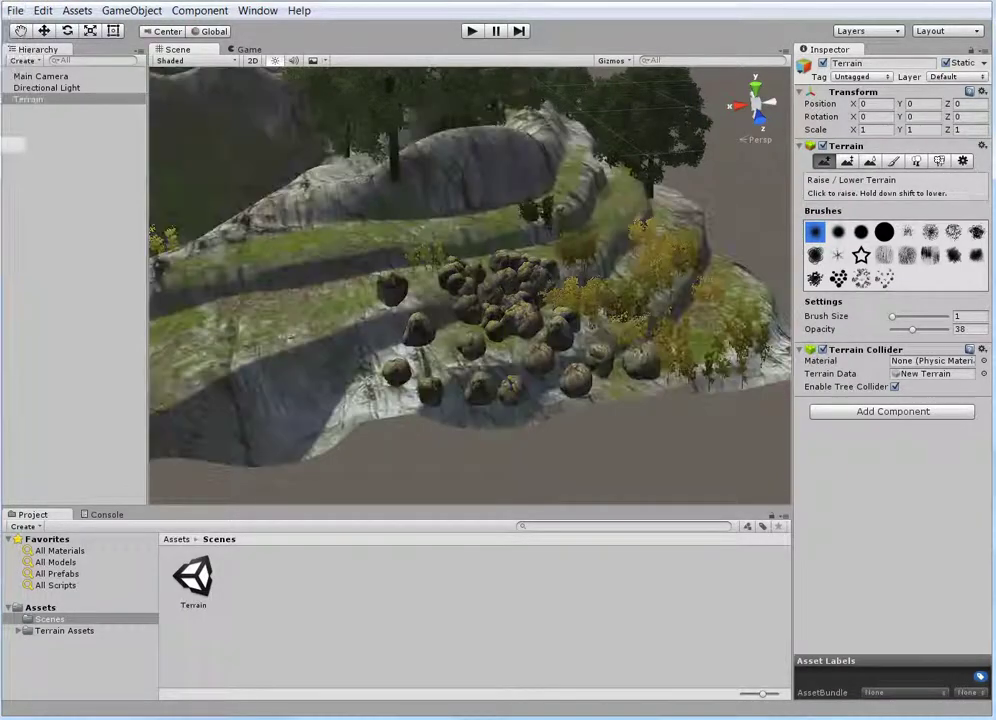